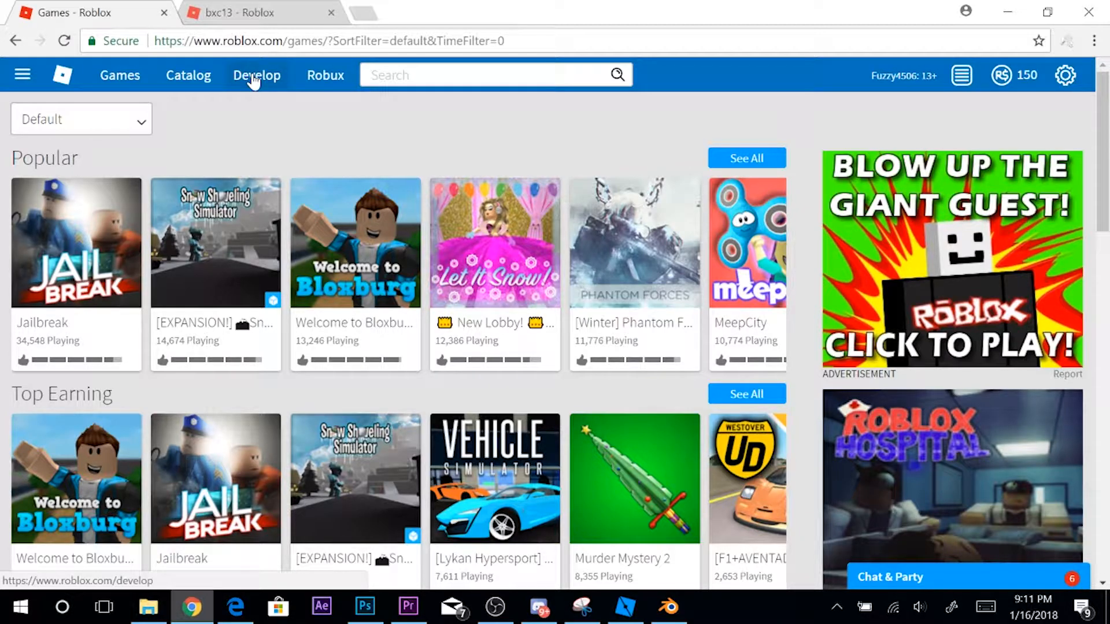
Switch to Roblox Studio, run a play test of the open place, and pause it with the character facing the camera.
{"action": "left_click", "coordinate": [624, 607]}
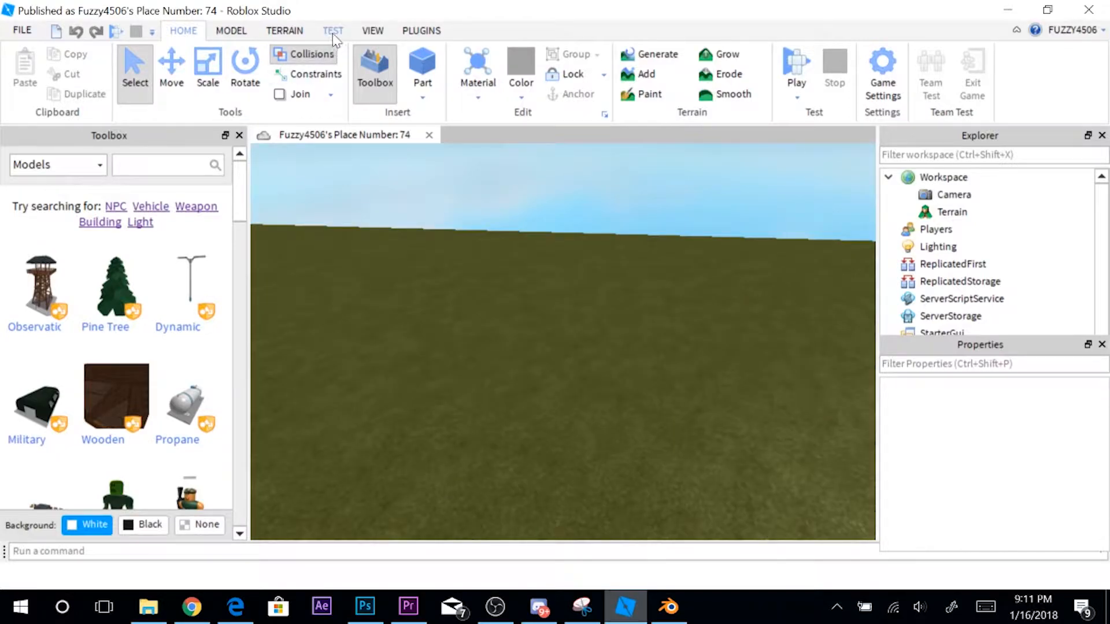
{"action": "left_click", "coordinate": [338, 33]}
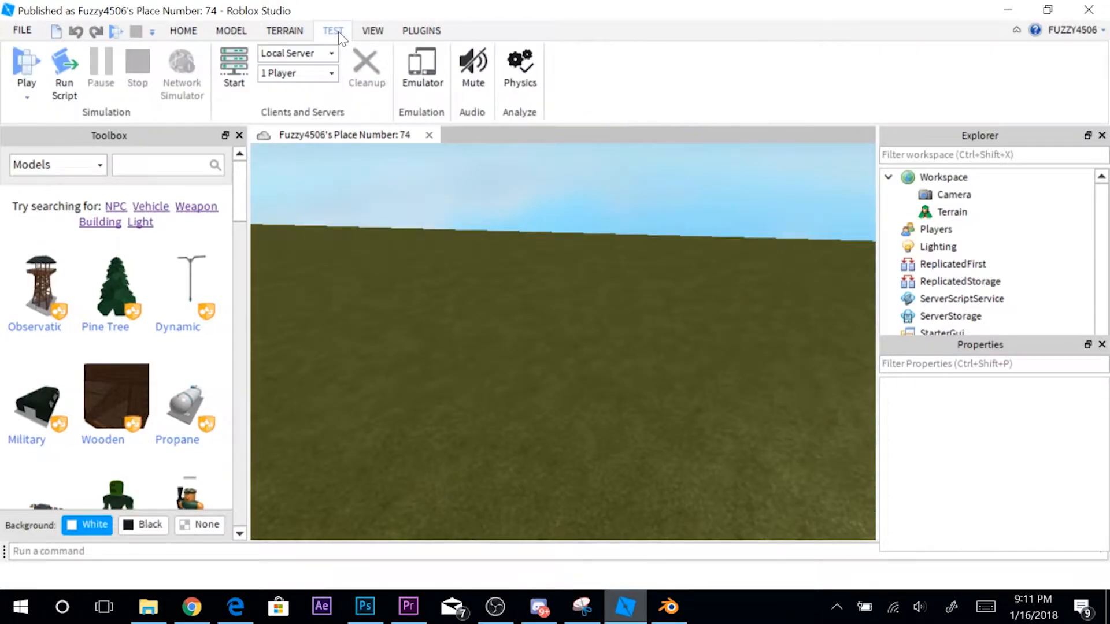
{"action": "left_click", "coordinate": [25, 63]}
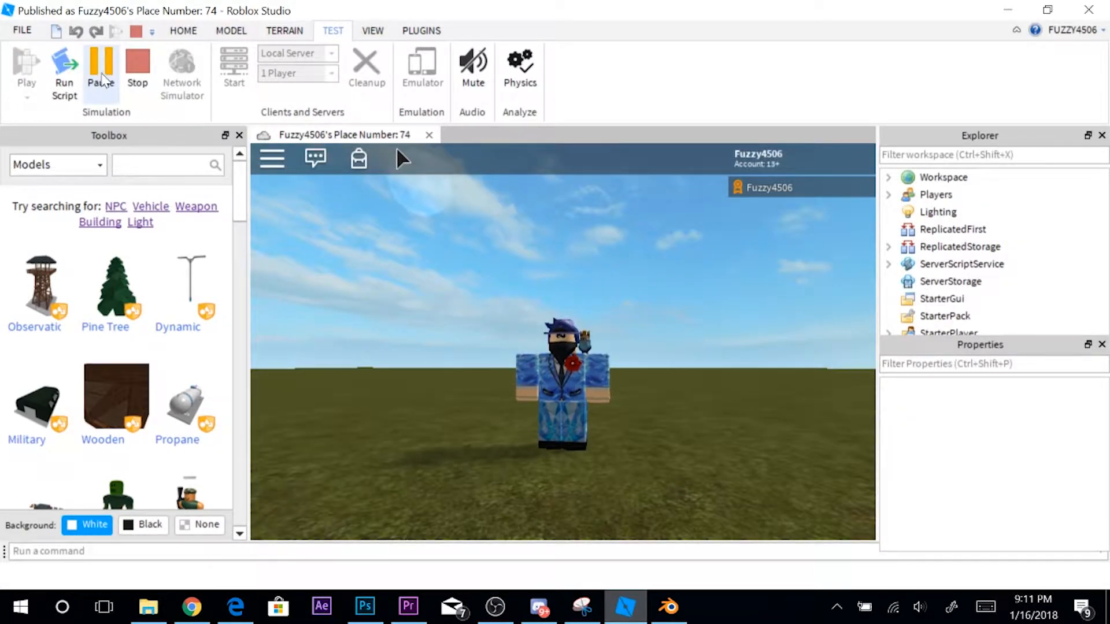
{"action": "right_click_drag", "start_coordinate": [545, 378], "coordinate": [544, 377]}
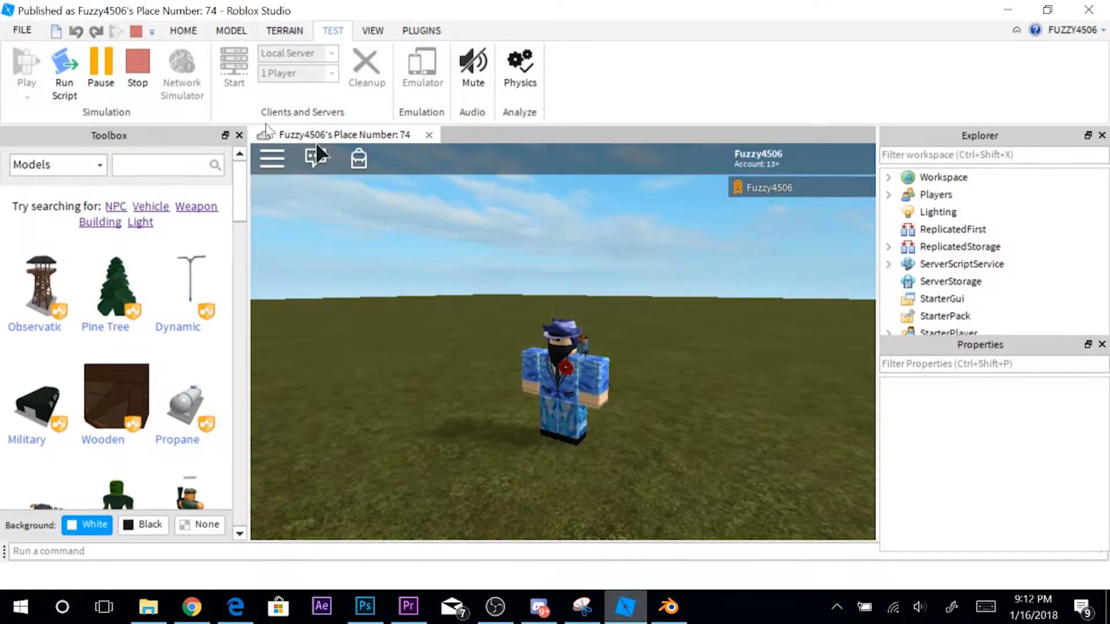
{"action": "left_click", "coordinate": [99, 70]}
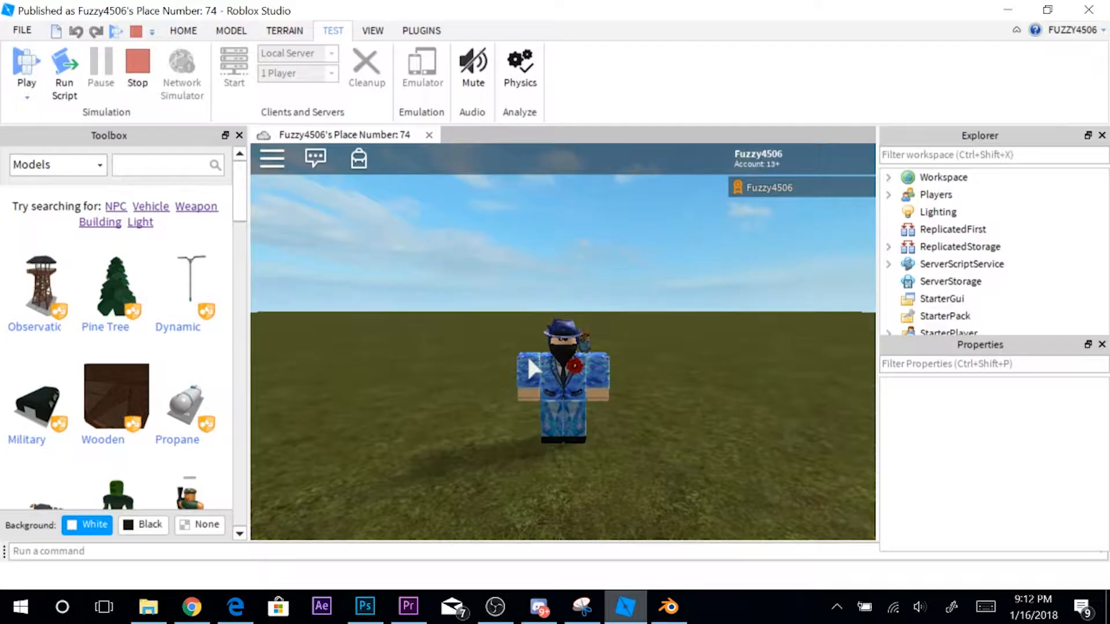
Export the player's character model from the Workspace as Ayeeee in Object Model (*.obj) format to the Desktop.
{"action": "left_click", "coordinate": [888, 177]}
{"action": "right_click", "coordinate": [948, 229]}
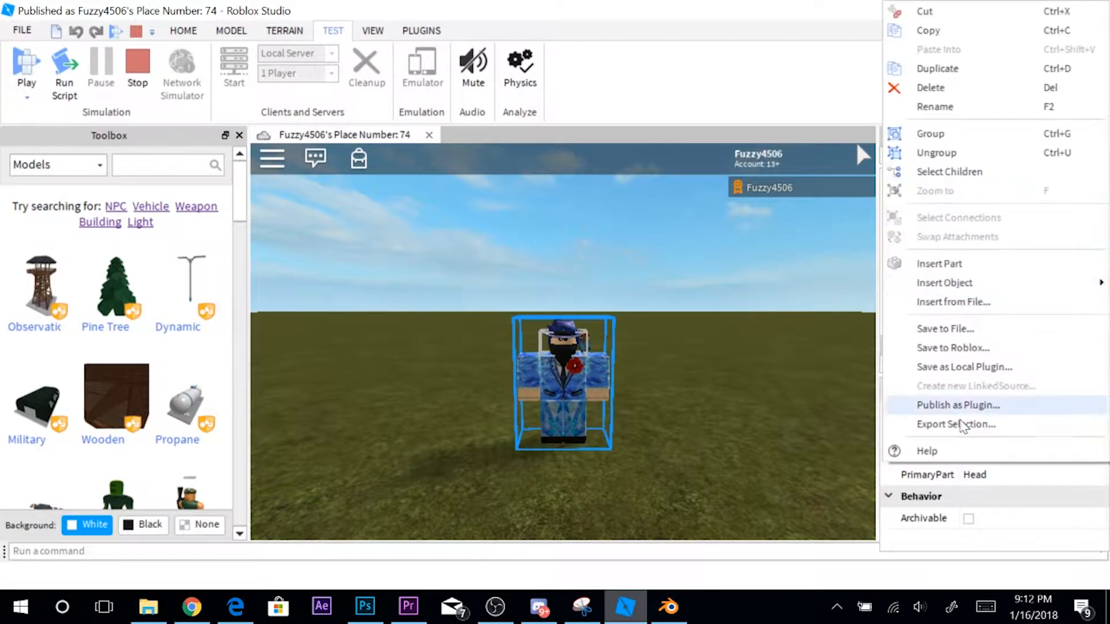
{"action": "left_click", "coordinate": [960, 427]}
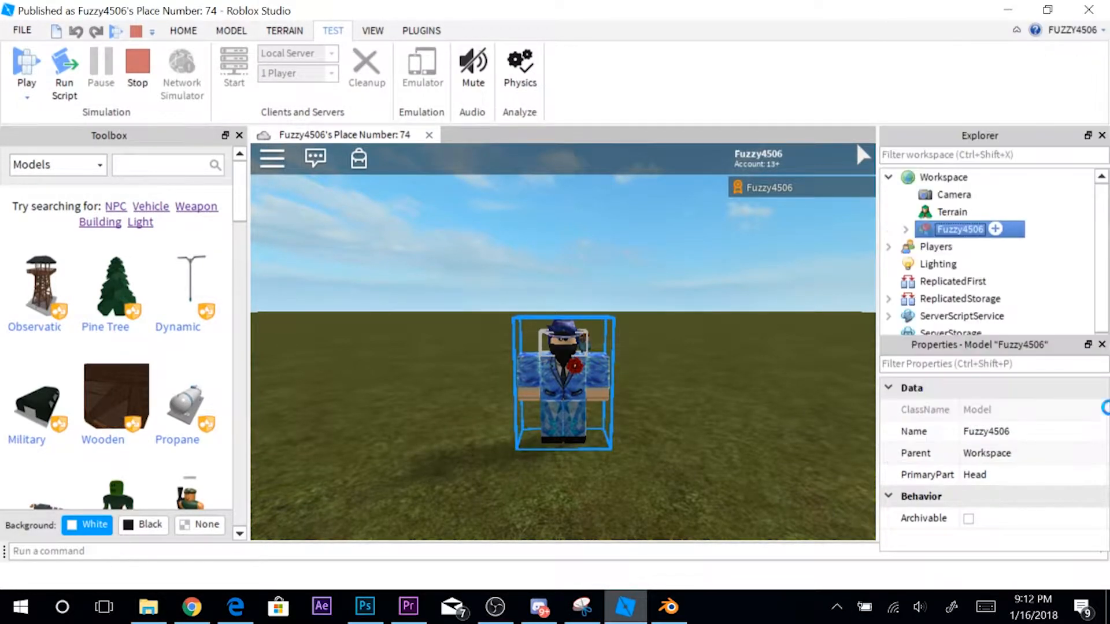
{"action": "scroll", "coordinate": [82, 157], "scroll_direction": "up", "scroll_amount": 2}
{"action": "left_click", "coordinate": [80, 151]}
{"action": "type", "text": "Fuzzboi"}
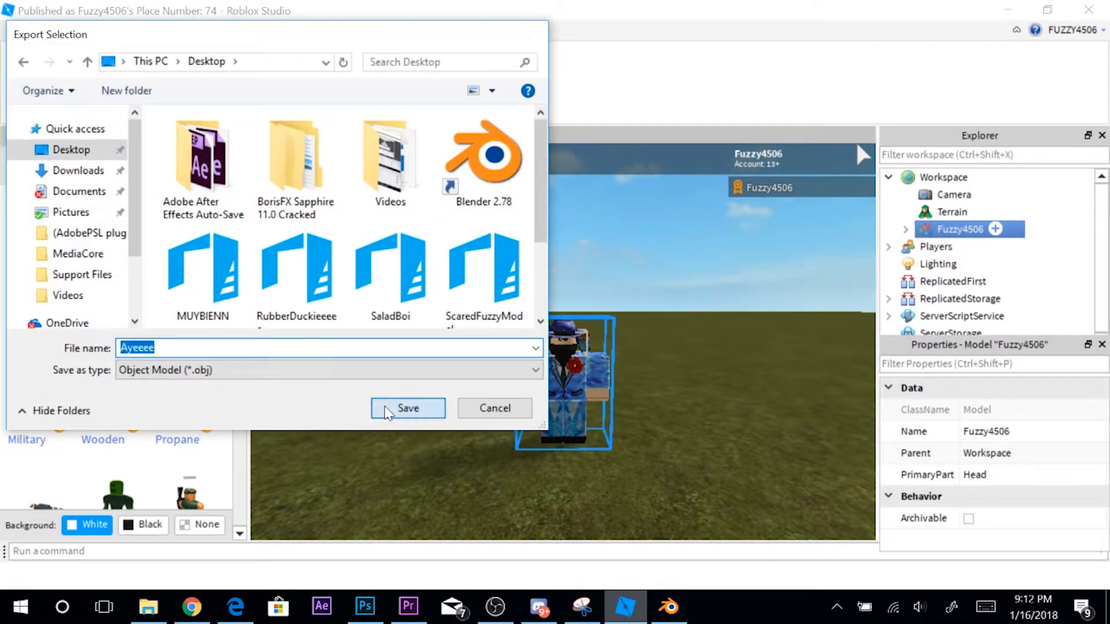
{"action": "left_click", "coordinate": [390, 409]}
Resume the paused play test and select the player object under Players in the Explorer.
{"action": "left_click", "coordinate": [542, 610]}
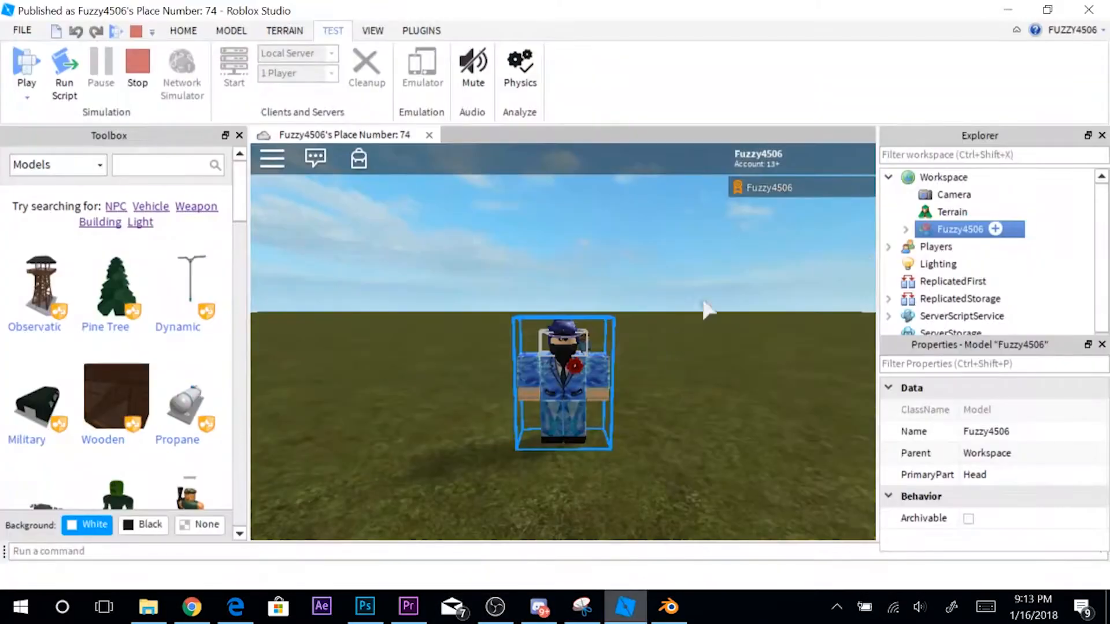
{"action": "left_click", "coordinate": [26, 62]}
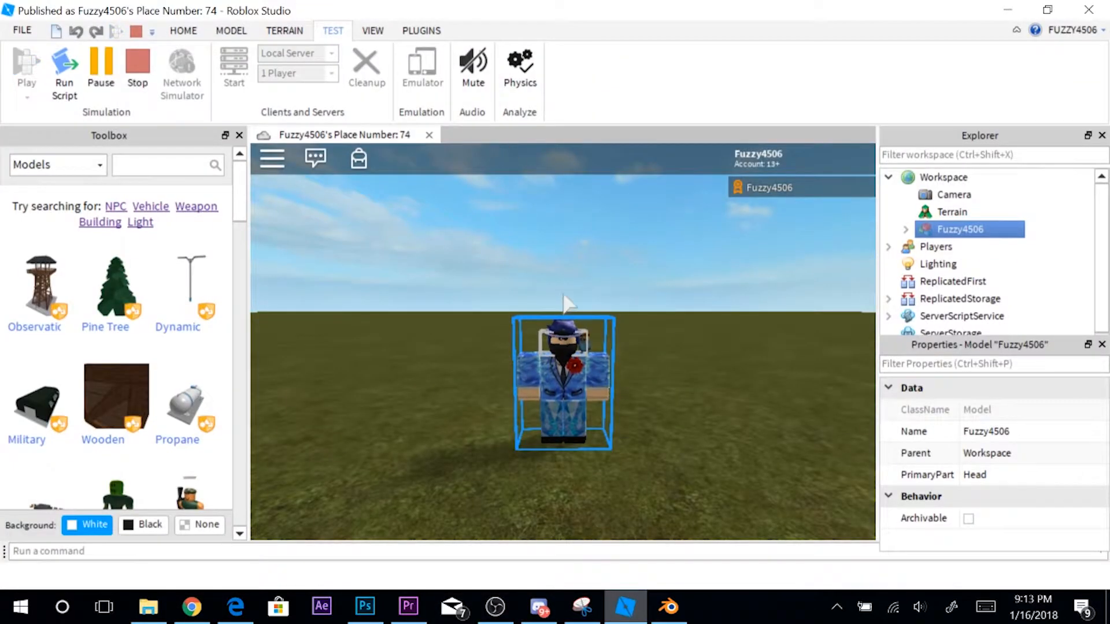
{"action": "left_click", "coordinate": [943, 178]}
{"action": "left_click", "coordinate": [888, 247]}
{"action": "left_click", "coordinate": [959, 264]}
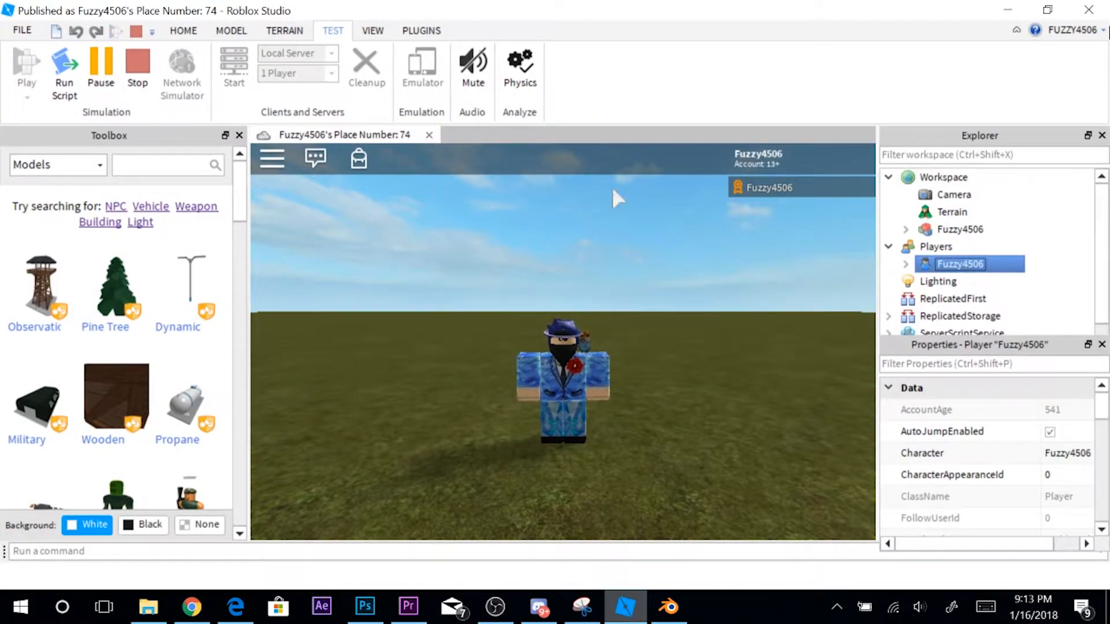
Set the selected player's CharacterAppearanceId property to the other account's user ID.
{"action": "left_click", "coordinate": [231, 30]}
{"action": "left_click", "coordinate": [372, 30]}
{"action": "scroll", "coordinate": [956, 422], "scroll_direction": "down", "scroll_amount": 1}
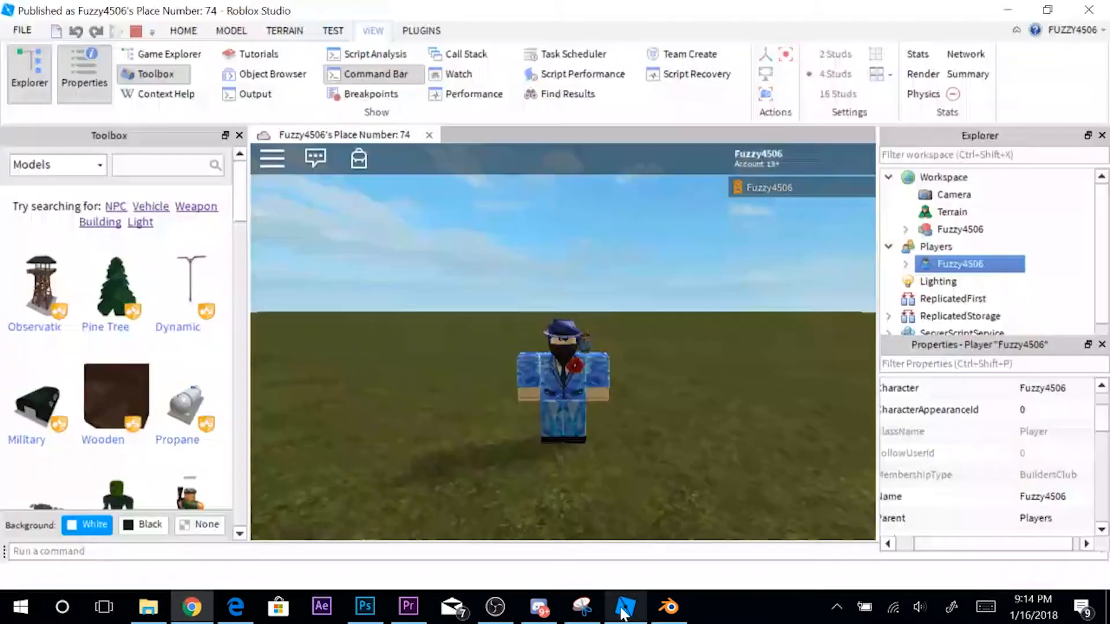
{"action": "left_click", "coordinate": [1049, 410]}
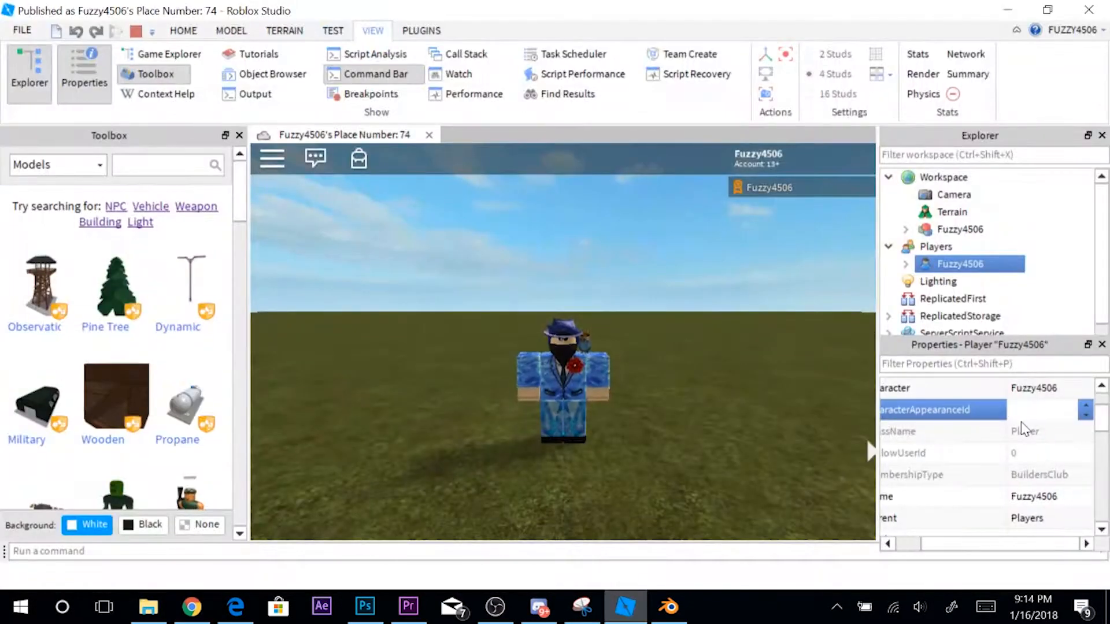
{"action": "type", "text": "157342558"}
Reset the character in the running game to load the new appearance.
{"action": "key", "text": "Escape"}
{"action": "key", "text": "r"}
{"action": "key", "text": "Return"}
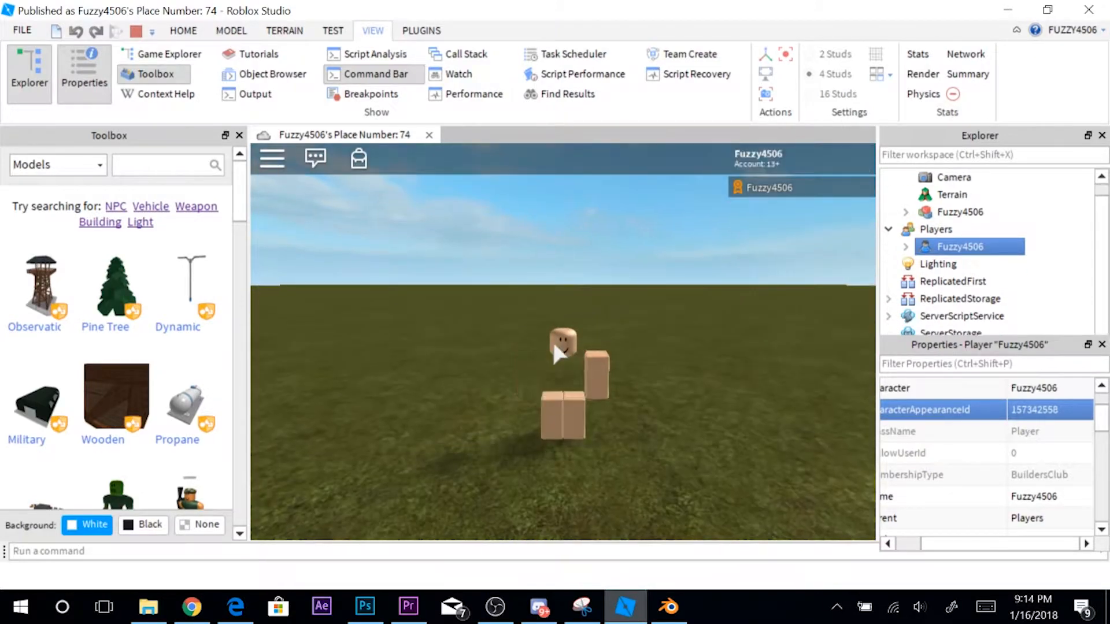
Select the respawned character model in the Workspace and stop the play test.
{"action": "left_click", "coordinate": [888, 229]}
{"action": "left_click", "coordinate": [959, 211]}
{"action": "key", "text": "shift+F5"}
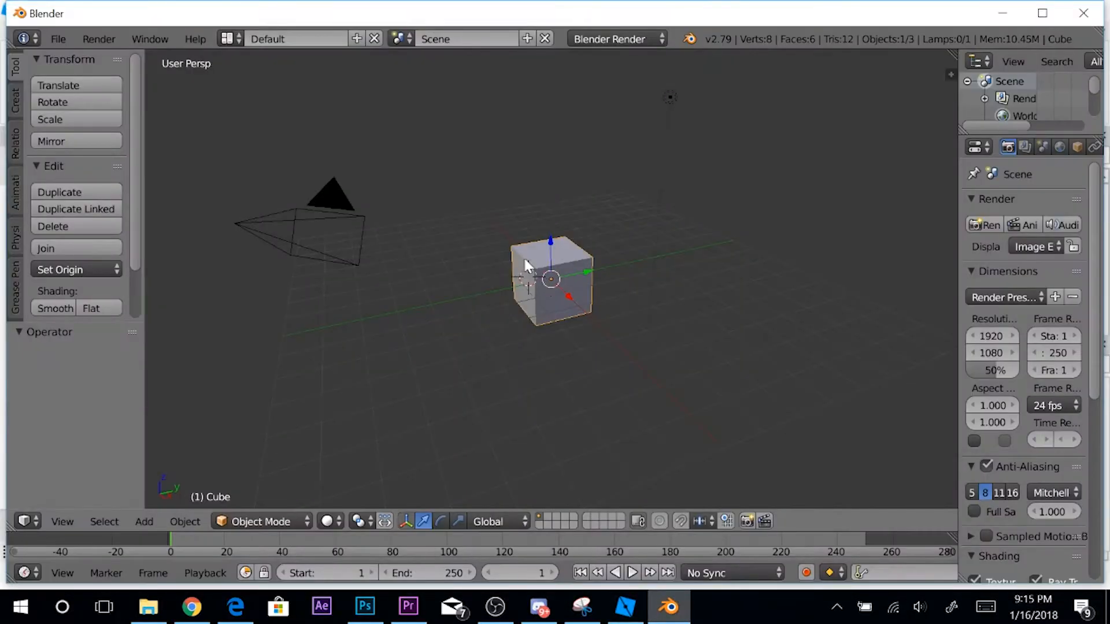
Delete the default cube in Blender and import Ayeeee.obj from the Desktop.
{"action": "key", "text": "Delete"}
{"action": "left_click", "coordinate": [61, 39]}
{"action": "mouse_move", "coordinate": [77, 365]}
{"action": "left_click", "coordinate": [299, 470]}
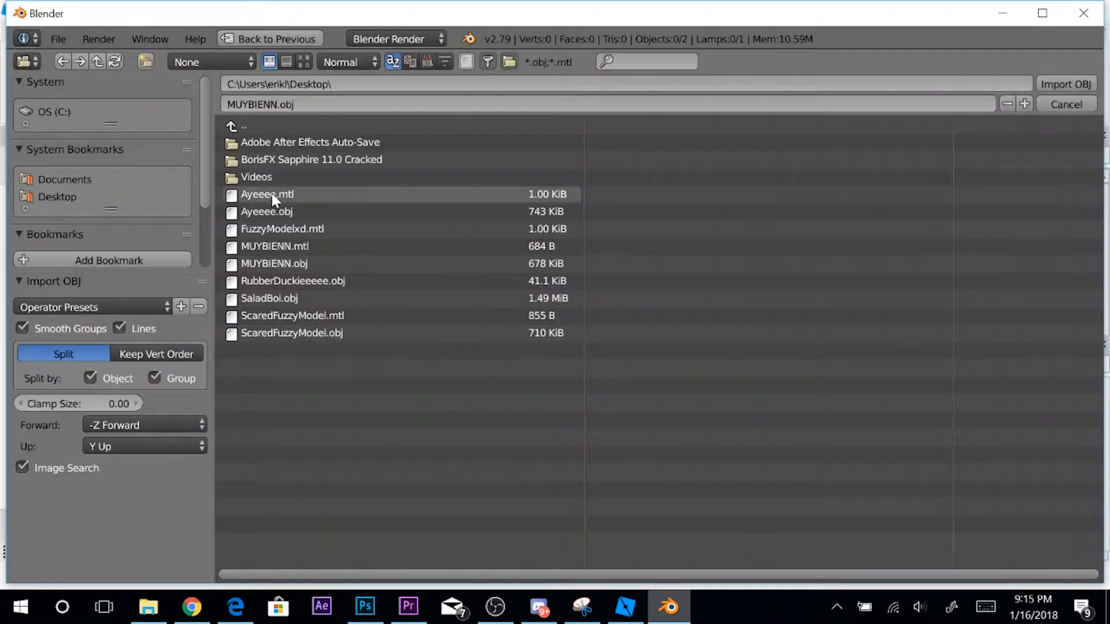
{"action": "left_click", "coordinate": [267, 213]}
{"action": "left_click", "coordinate": [1040, 85]}
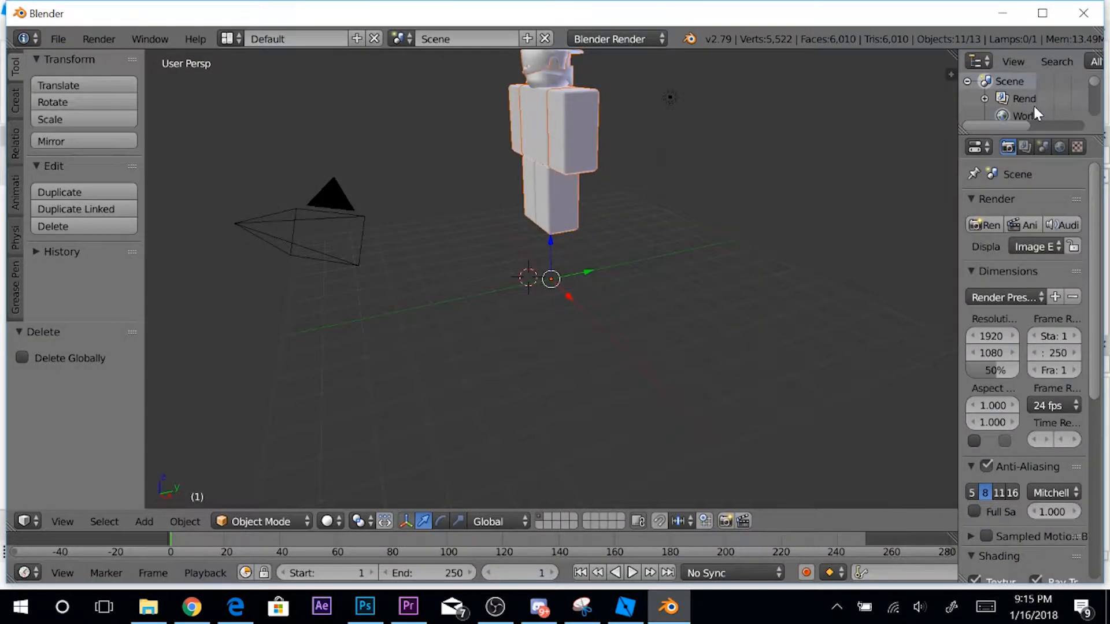
Fly the view up to the imported character to examine it from the front, and open the viewport's properties region.
{"action": "key", "text": "shift+f"}
{"action": "key", "text": "w"}
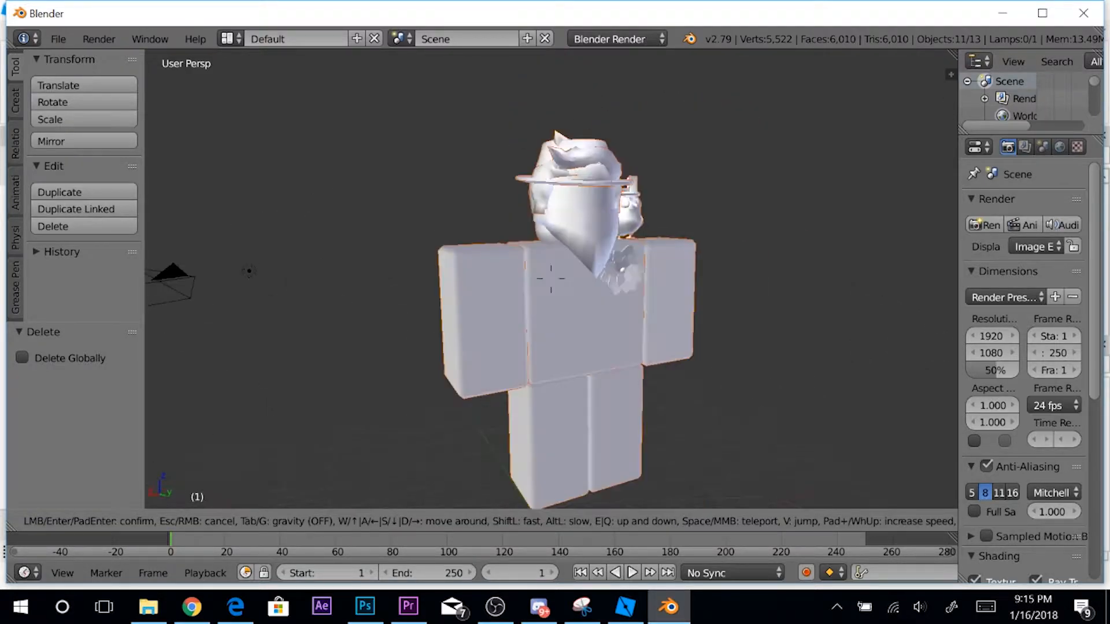
{"action": "key", "text": "Escape"}
{"action": "left_click", "coordinate": [950, 74]}
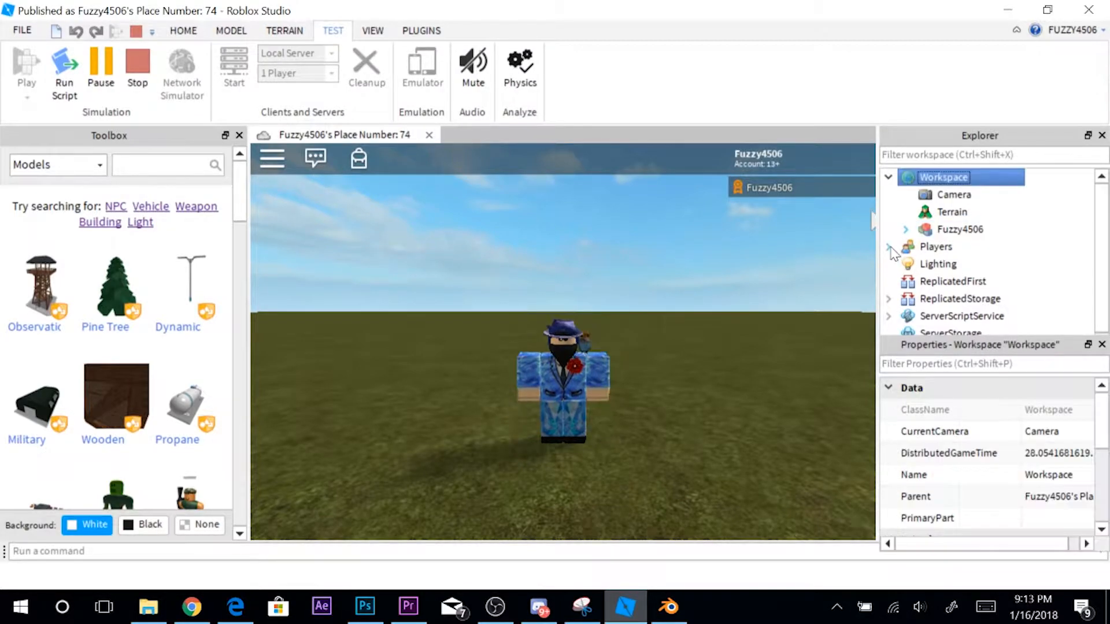
Select the player under Players in Roblox Studio, postpone the Dell Update notification, and locate the player's CharacterAppearanceId property.
{"action": "left_click", "coordinate": [889, 247]}
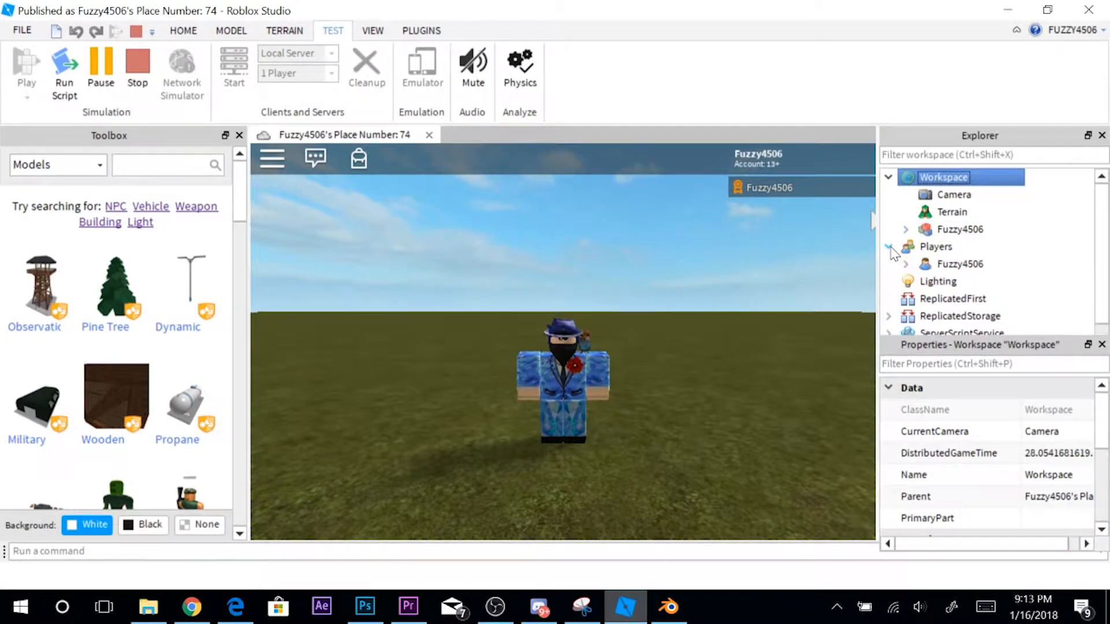
{"action": "left_click", "coordinate": [963, 264]}
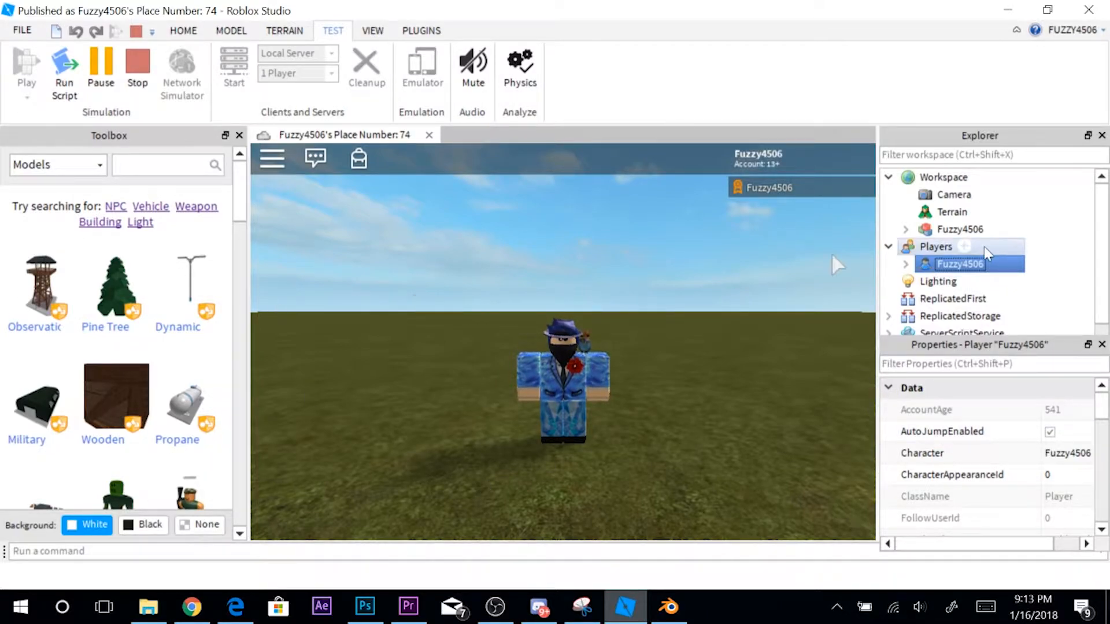
{"action": "left_click", "coordinate": [231, 30]}
{"action": "left_click", "coordinate": [382, 33]}
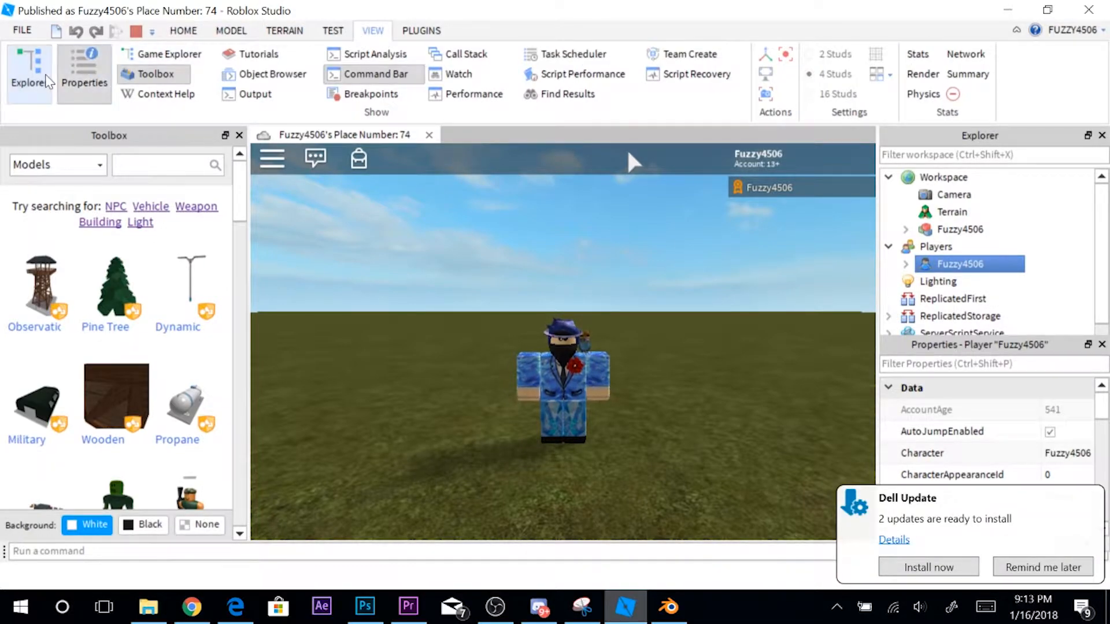
{"action": "left_click", "coordinate": [1065, 568]}
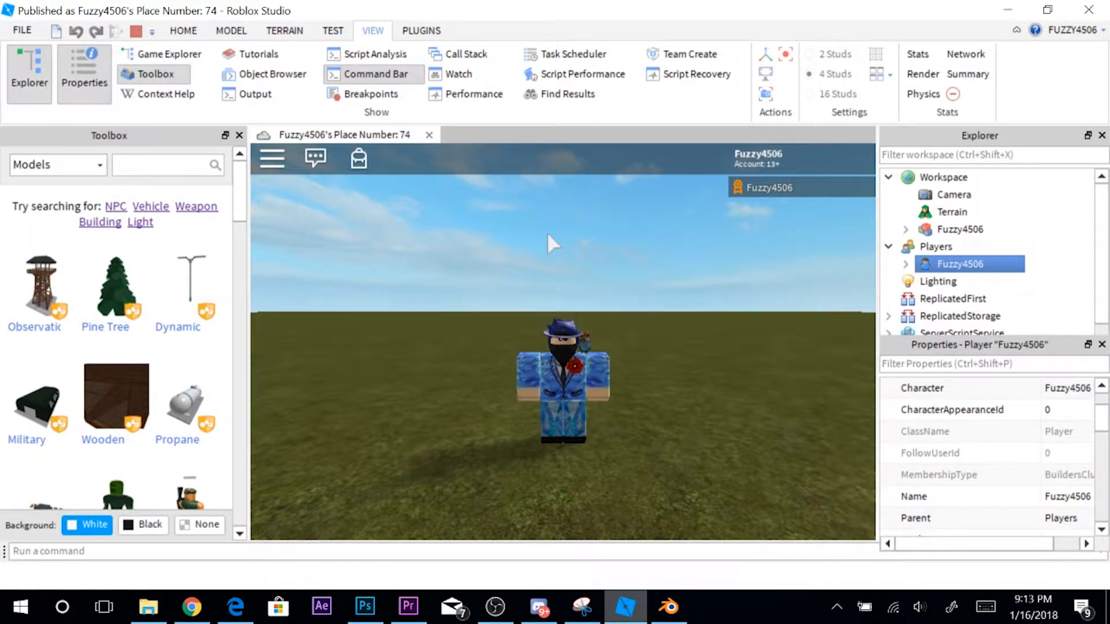
{"action": "left_click_drag", "start_coordinate": [989, 546], "coordinate": [1009, 546]}
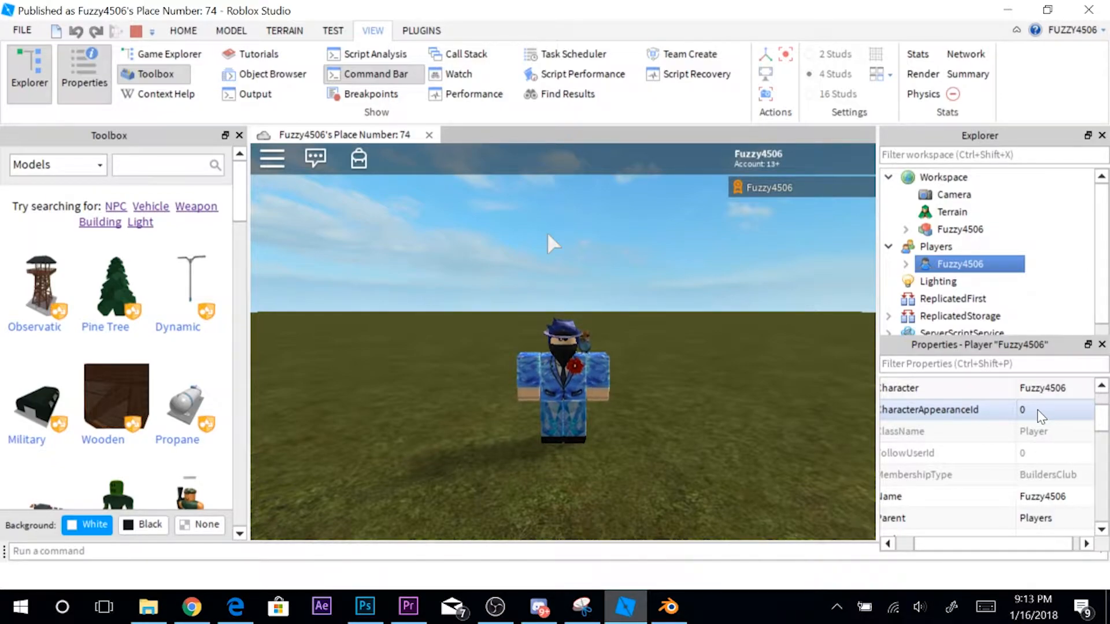
Copy the user ID from the friend's Roblox profile address in Chrome and paste it as the player's CharacterAppearanceId in Roblox Studio.
{"action": "left_click", "coordinate": [192, 607]}
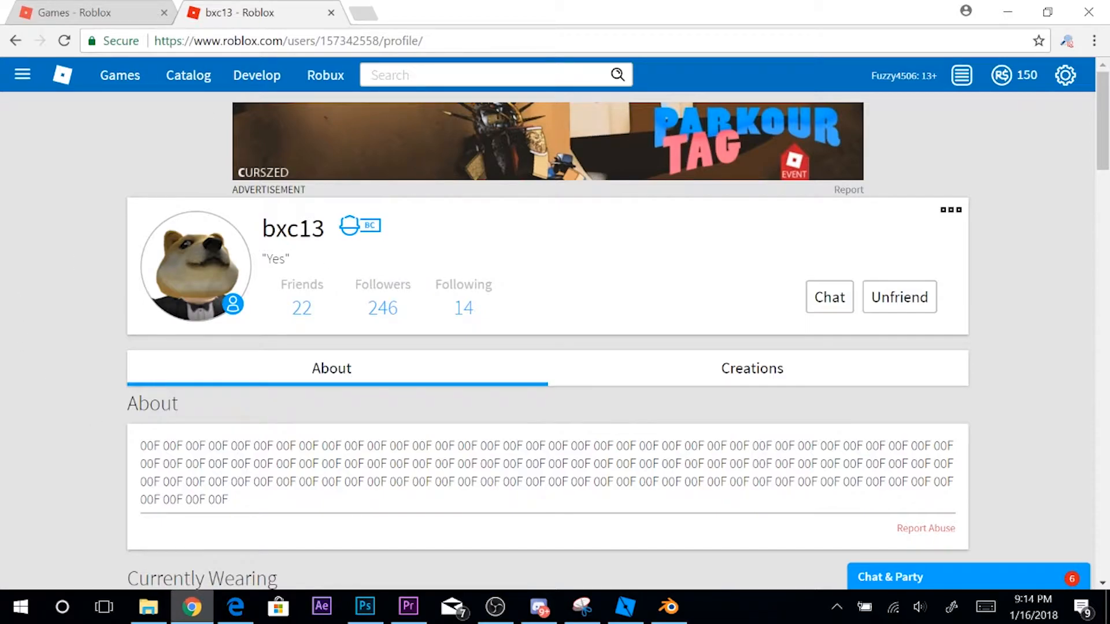
{"action": "double_click", "coordinate": [354, 40]}
{"action": "key", "text": "ctrl+c"}
{"action": "left_click", "coordinate": [624, 605]}
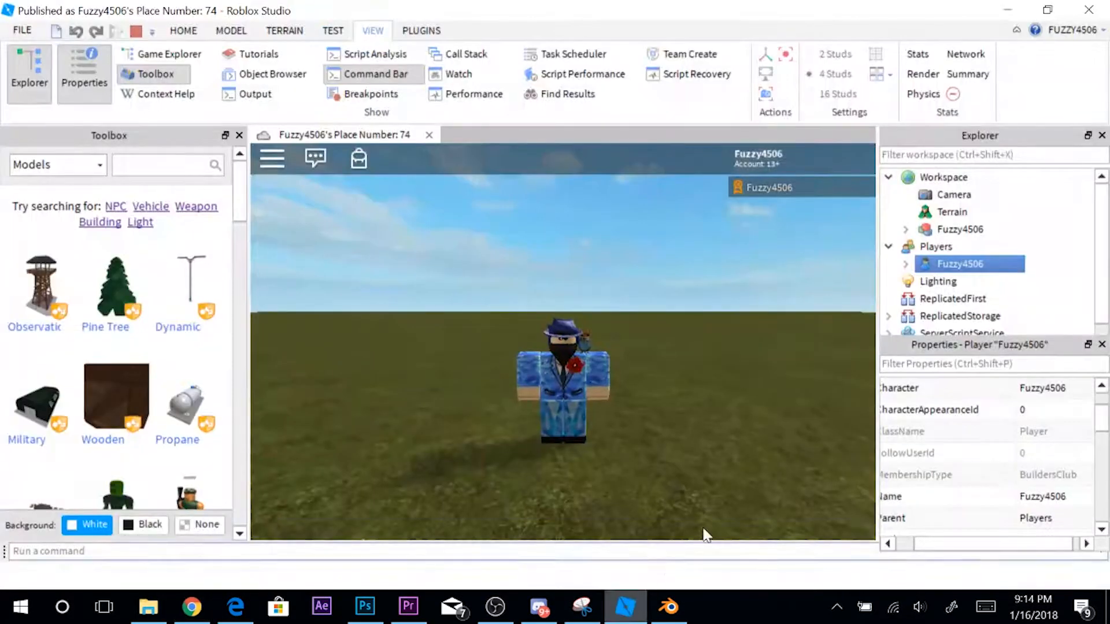
{"action": "left_click", "coordinate": [1024, 412]}
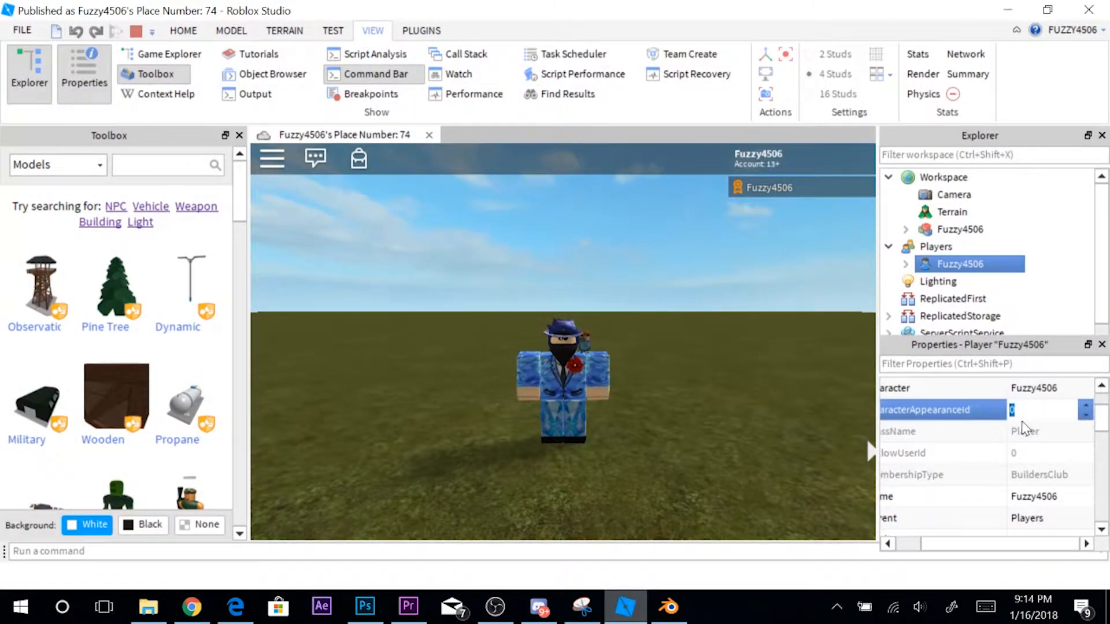
{"action": "key", "text": "ctrl+v"}
{"action": "key", "text": "Return"}
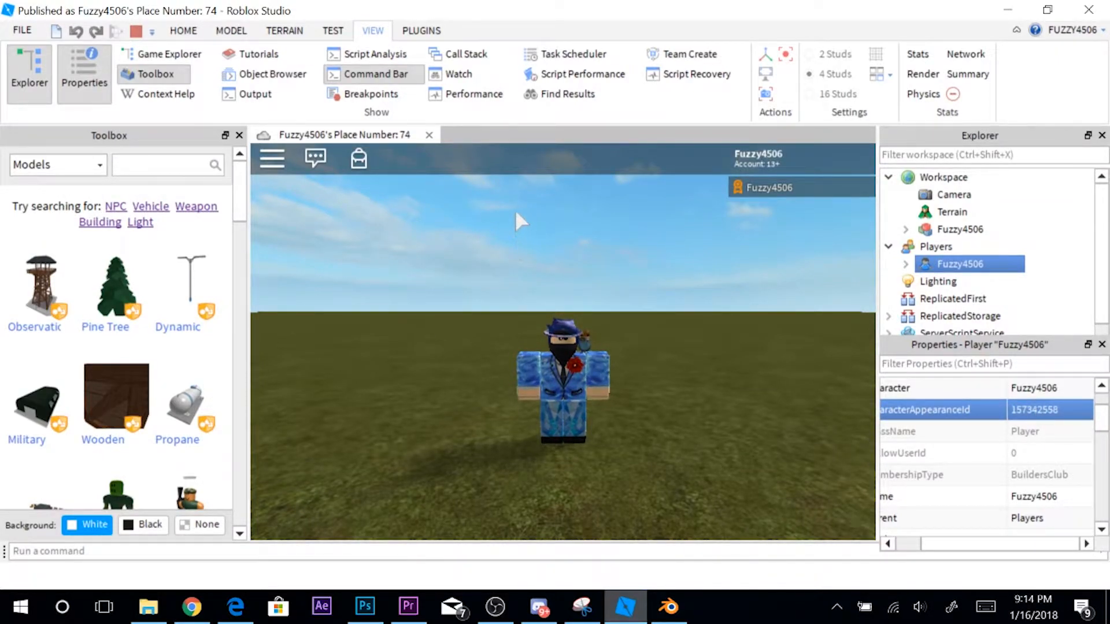
Reset the character through the in-game menu and confirm, to apply the changed appearance.
{"action": "left_click", "coordinate": [274, 160]}
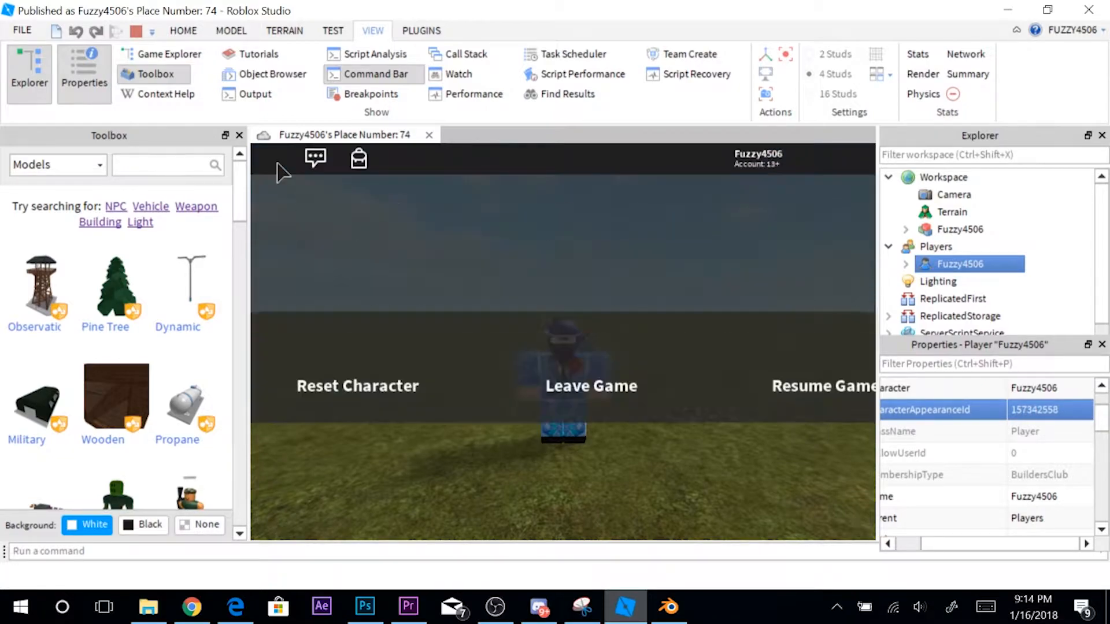
{"action": "left_click", "coordinate": [382, 491]}
{"action": "left_click", "coordinate": [416, 444]}
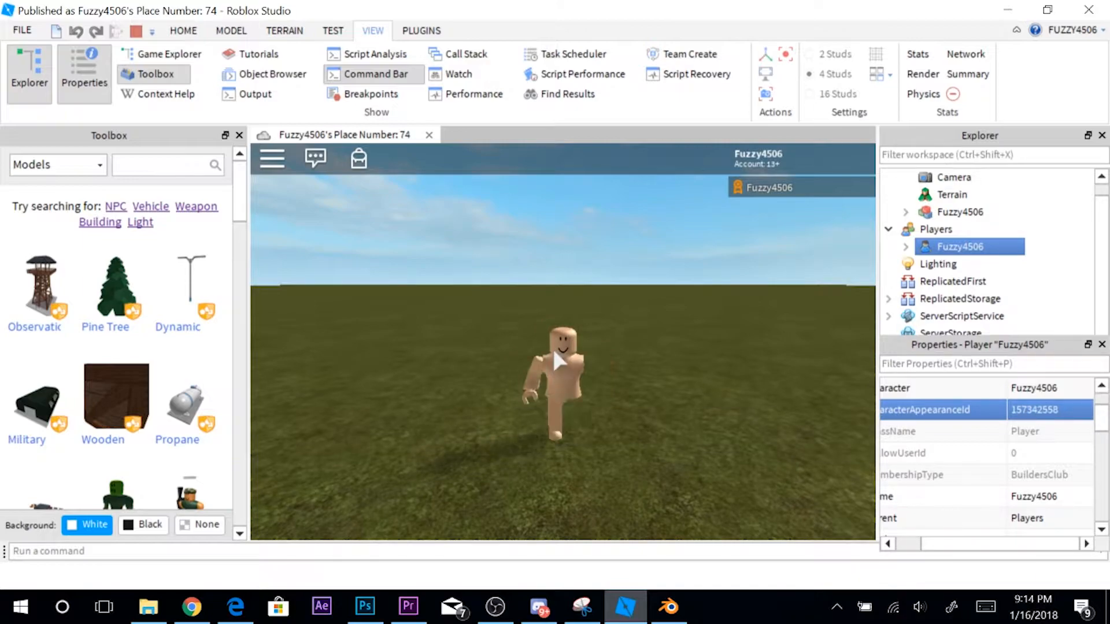
Collapse Players, select the character model with the new appearance in the Workspace, and end the play test.
{"action": "left_click", "coordinate": [888, 229]}
{"action": "left_click", "coordinate": [934, 215]}
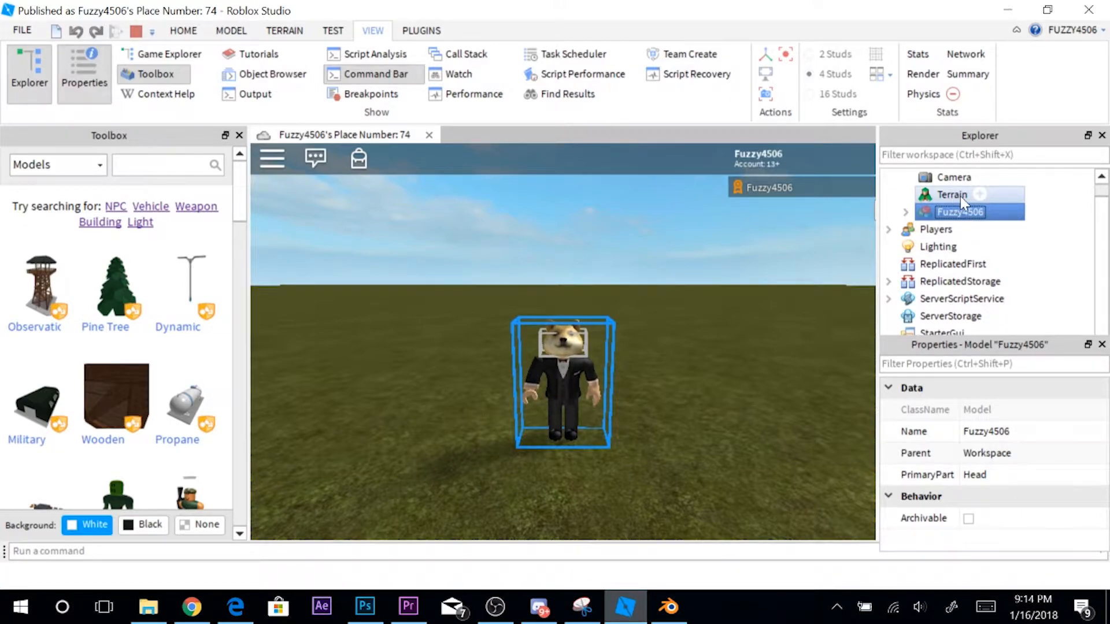
{"action": "key", "text": "shift+F5"}
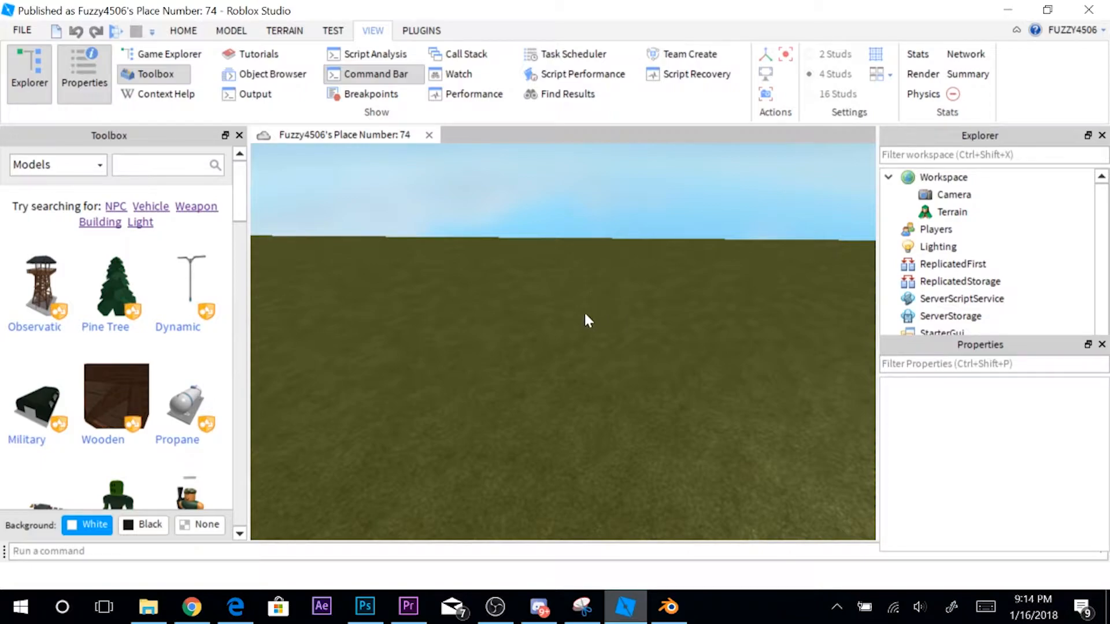
Switch to Blender and delete the default cube from the scene.
{"action": "left_click", "coordinate": [673, 598]}
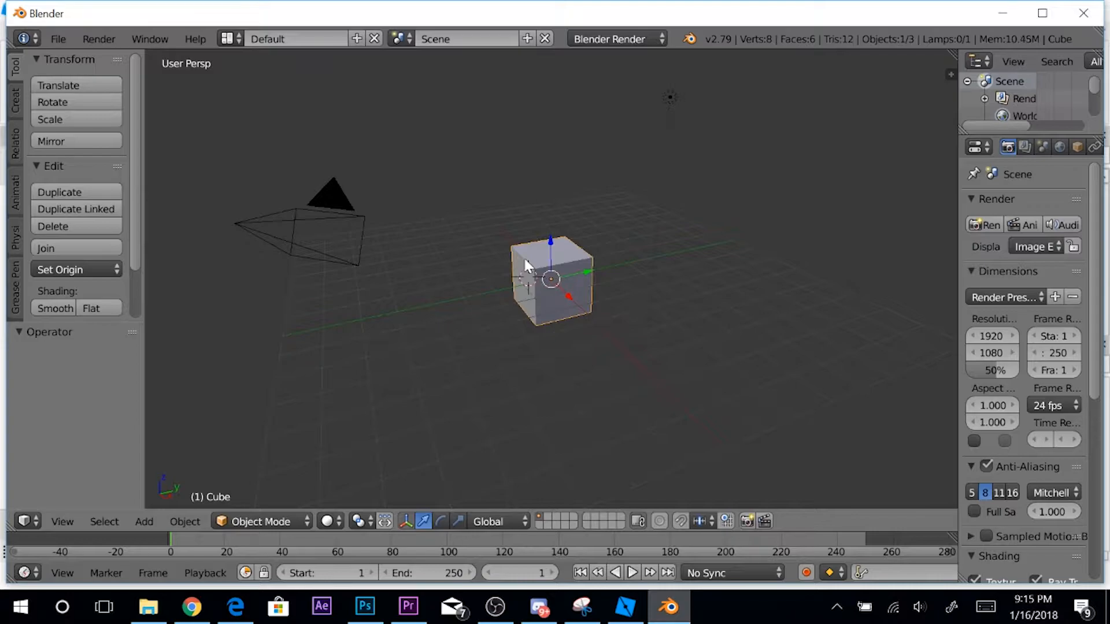
{"action": "key", "text": "x"}
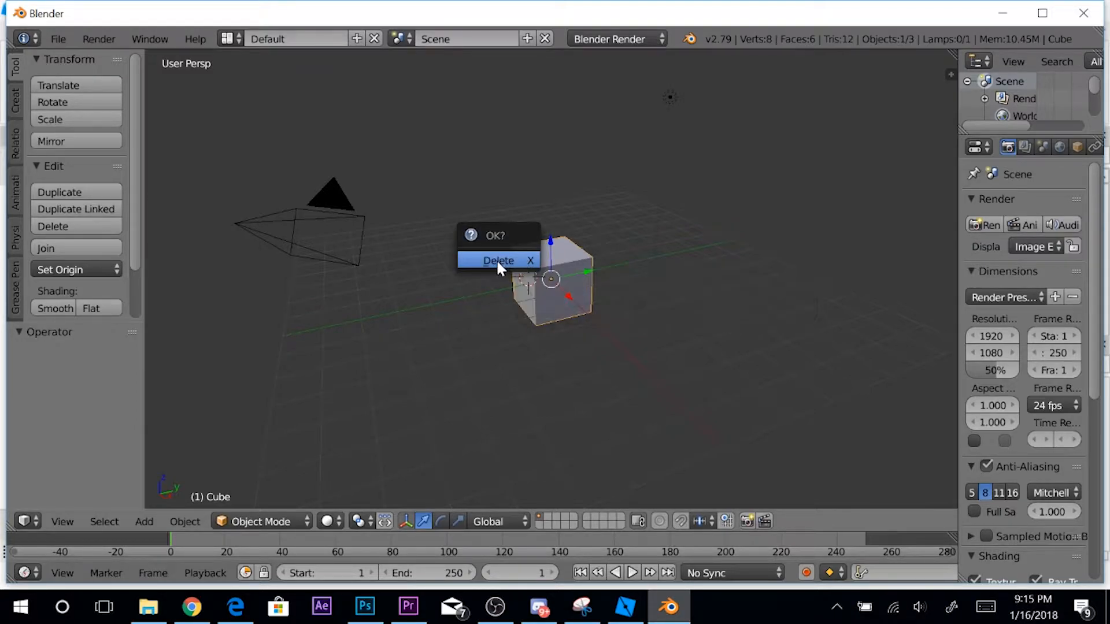
{"action": "left_click", "coordinate": [496, 260]}
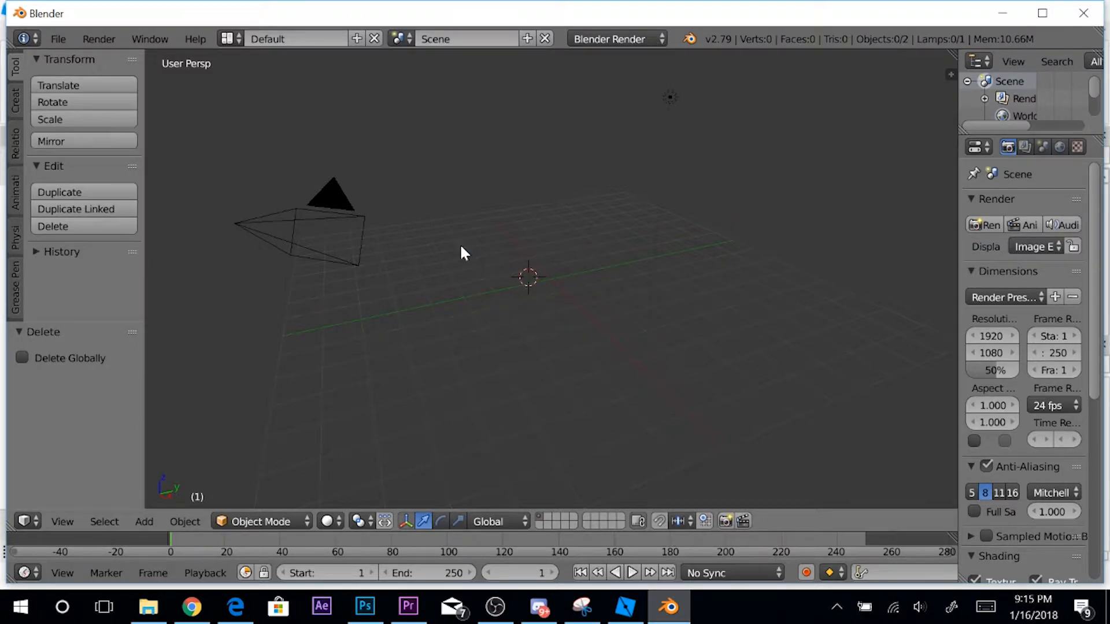
Import the Wavefront model Ayeeee.obj from the Desktop folder.
{"action": "left_click", "coordinate": [60, 37]}
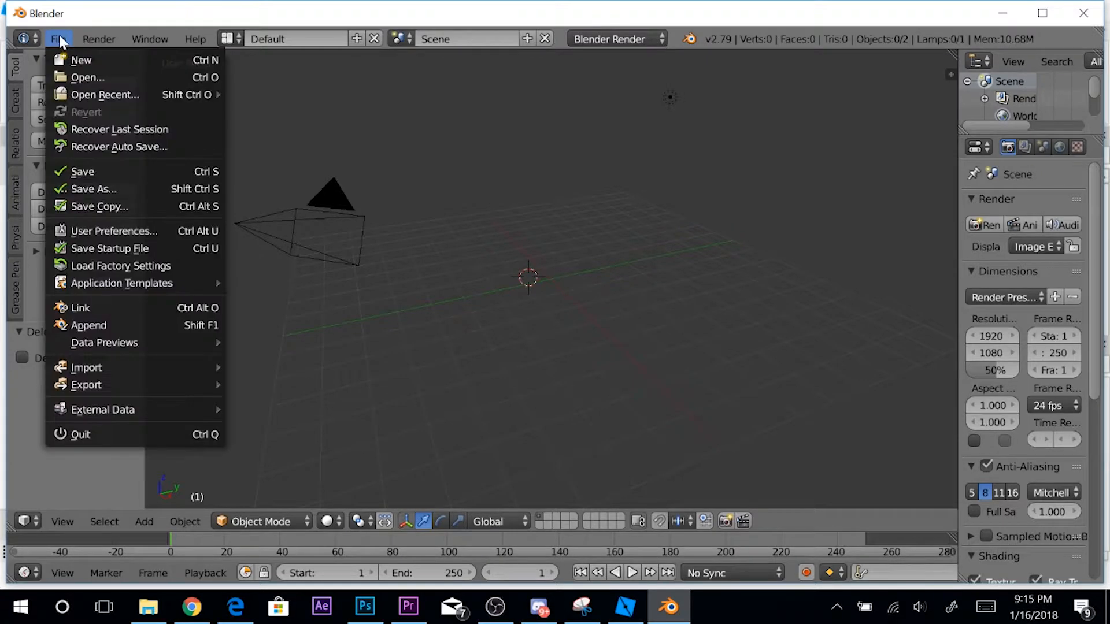
{"action": "mouse_move", "coordinate": [77, 365]}
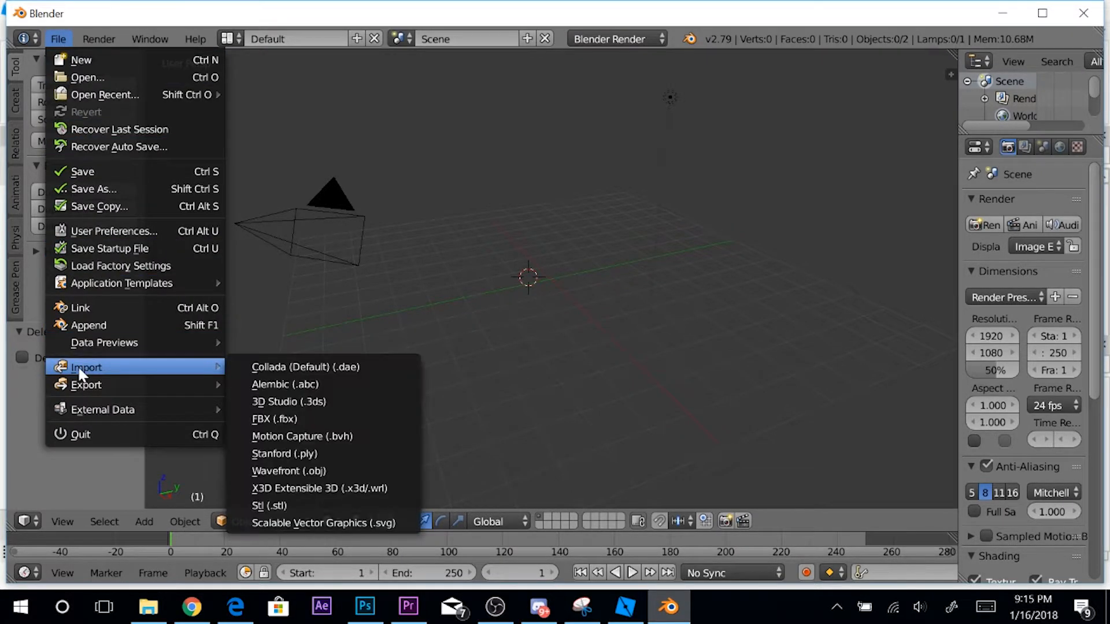
{"action": "left_click", "coordinate": [299, 470]}
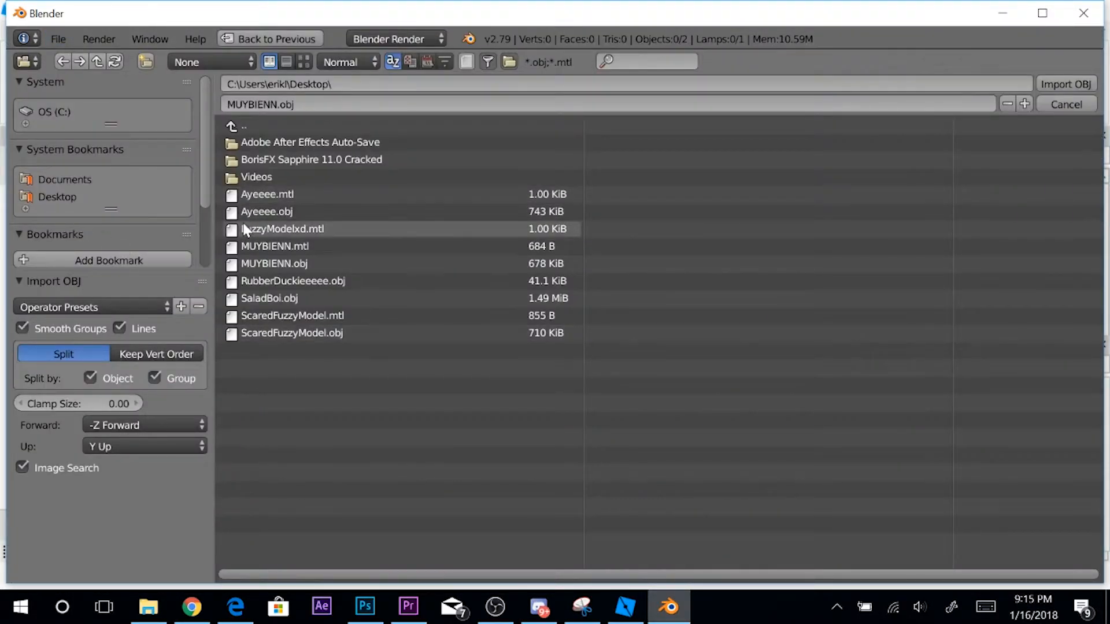
{"action": "left_click", "coordinate": [313, 211]}
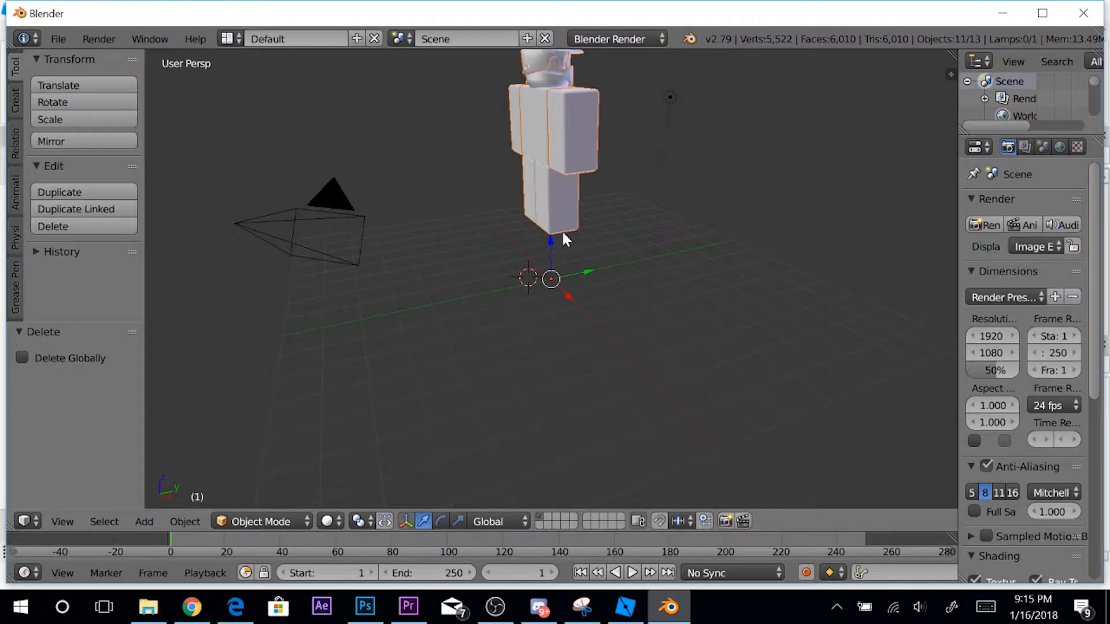
Turn on Textured Solid shading for the 3D view with the character in front.
{"action": "key", "text": "shift+f"}
{"action": "left_click", "coordinate": [841, 341]}
{"action": "key", "text": "n"}
{"action": "scroll", "coordinate": [841, 341], "scroll_direction": "up", "scroll_amount": 15}
{"action": "scroll", "coordinate": [867, 231], "scroll_direction": "down", "scroll_amount": 5}
{"action": "left_click", "coordinate": [818, 359]}
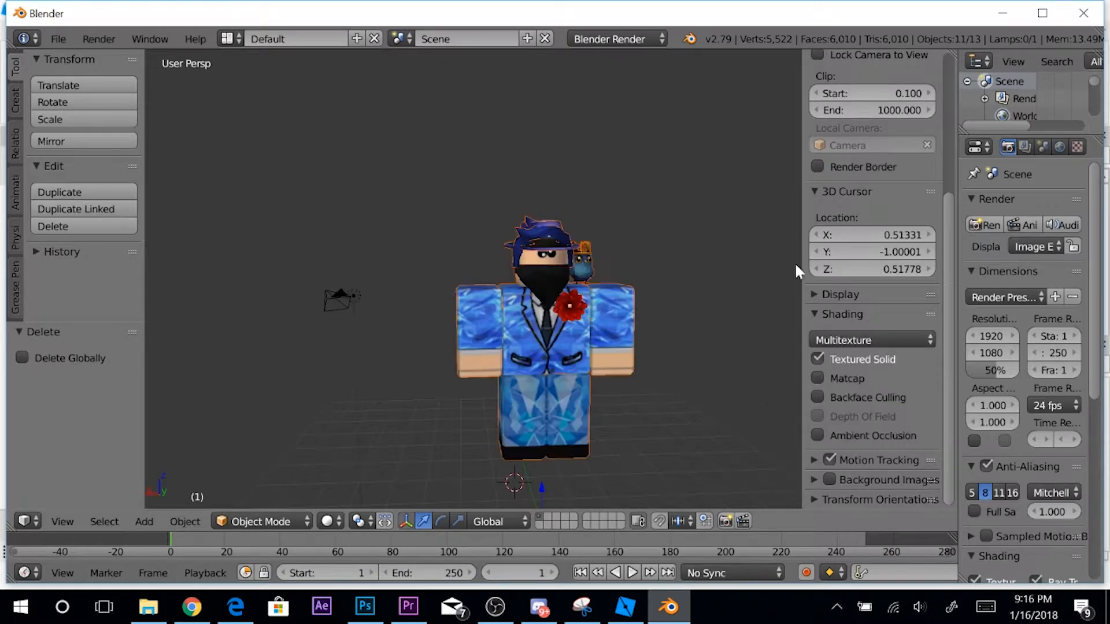
Hide the view properties and select the character's right arm.
{"action": "key", "text": "n"}
{"action": "key", "text": "shift+f"}
{"action": "left_click", "coordinate": [528, 270]}
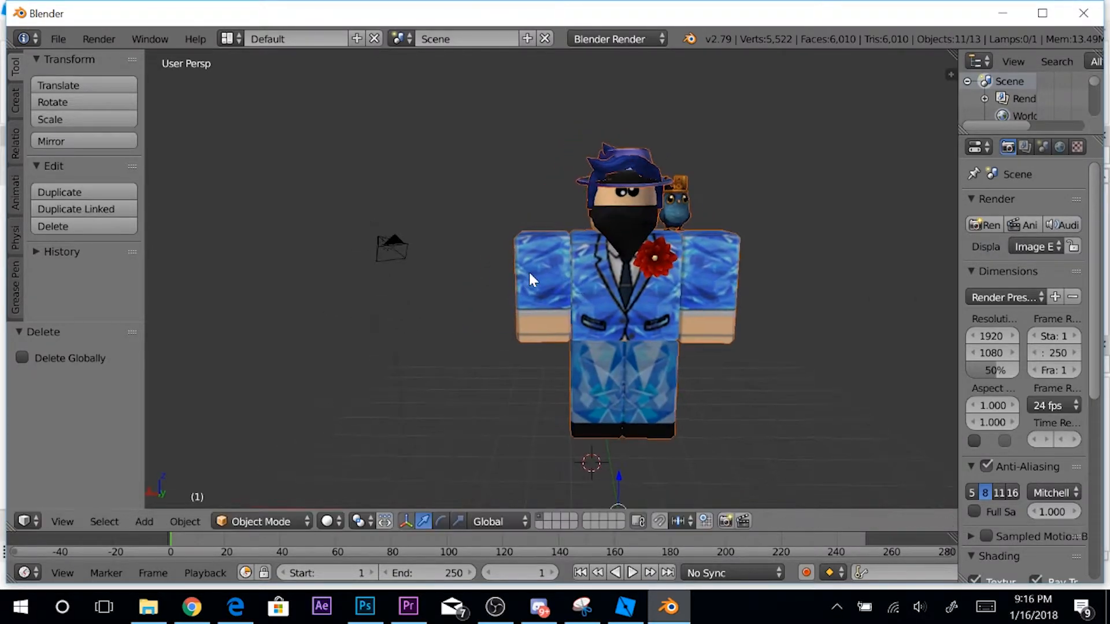
{"action": "right_click", "coordinate": [533, 262]}
Move the selected right arm down along the Z axis, away from the body.
{"action": "key", "text": "shift+f"}
{"action": "key", "text": "s"}
{"action": "left_click", "coordinate": [538, 271]}
{"action": "left_click_drag", "start_coordinate": [610, 448], "coordinate": [756, 197]}
Move the right arm back up along Z to the shoulder and fine-tune its height by 0.089.
{"action": "key", "text": "shift+f"}
{"action": "key", "text": "s"}
{"action": "left_click", "coordinate": [551, 278]}
{"action": "left_click_drag", "start_coordinate": [571, 441], "coordinate": [575, 180]}
{"action": "key", "text": "shift+f"}
{"action": "key", "text": "w"}
{"action": "left_click", "coordinate": [551, 278]}
{"action": "left_click_drag", "start_coordinate": [597, 422], "coordinate": [597, 421]}
Try to rotate the character's right arm.
{"action": "key", "text": "shift+f"}
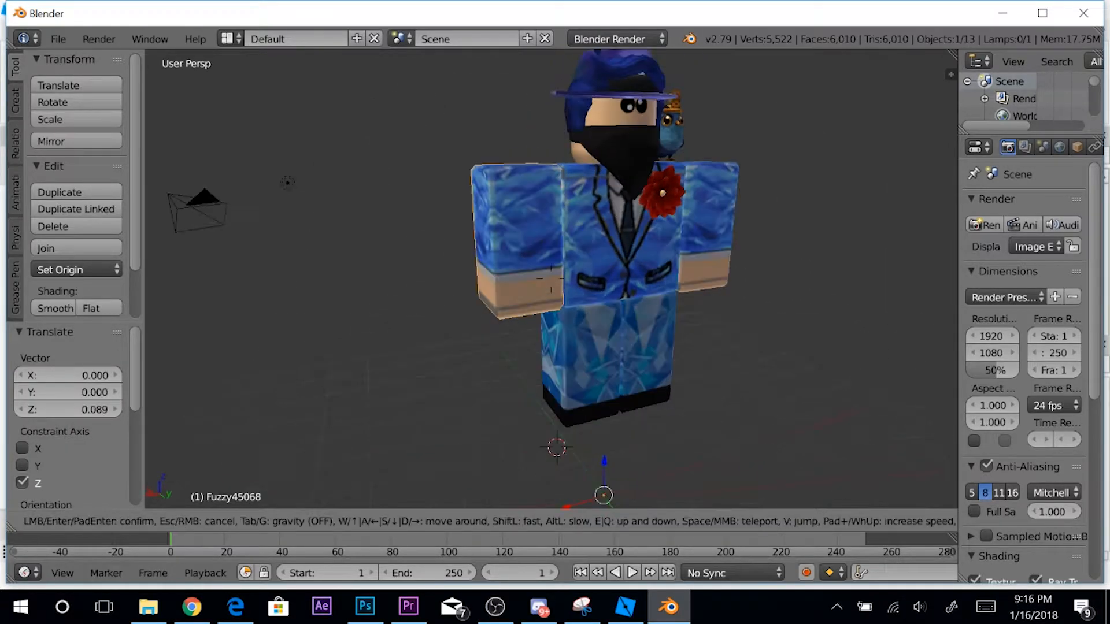
{"action": "left_click", "coordinate": [540, 282]}
{"action": "key", "text": "r"}
{"action": "right_click", "coordinate": [496, 300]}
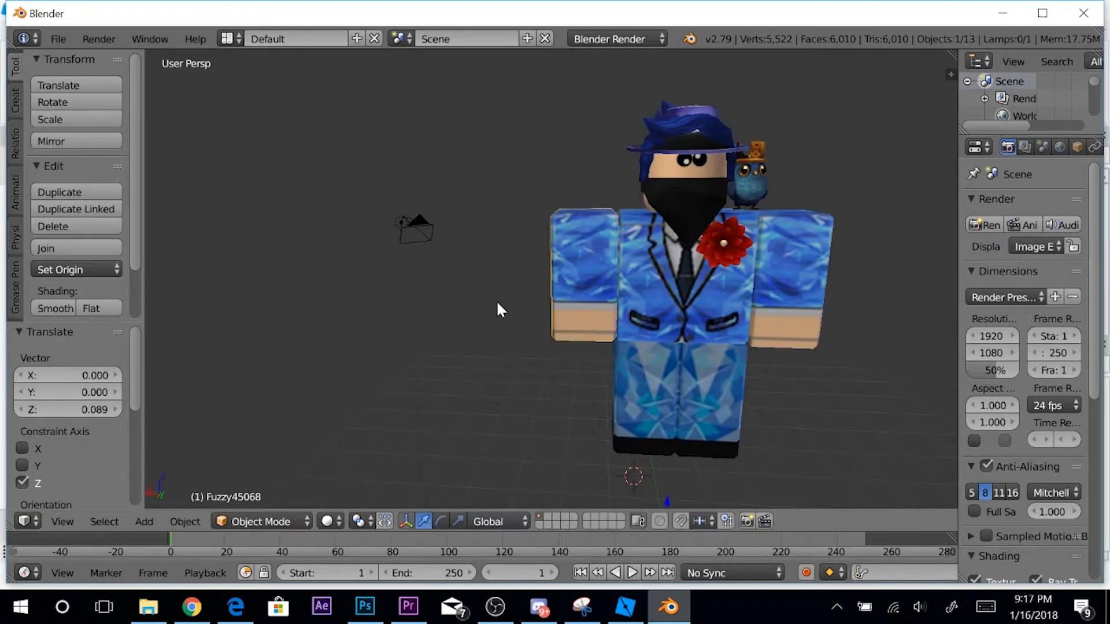
Fly around the textured character to examine it from different distances.
{"action": "key", "text": "shift+f"}
{"action": "key", "text": "s"}
{"action": "key", "text": "d"}
{"action": "key", "text": "w"}
{"action": "key", "text": "s"}
{"action": "key", "text": "d"}
{"action": "key", "text": "s"}
{"action": "key", "text": "a"}
{"action": "key", "text": "s"}
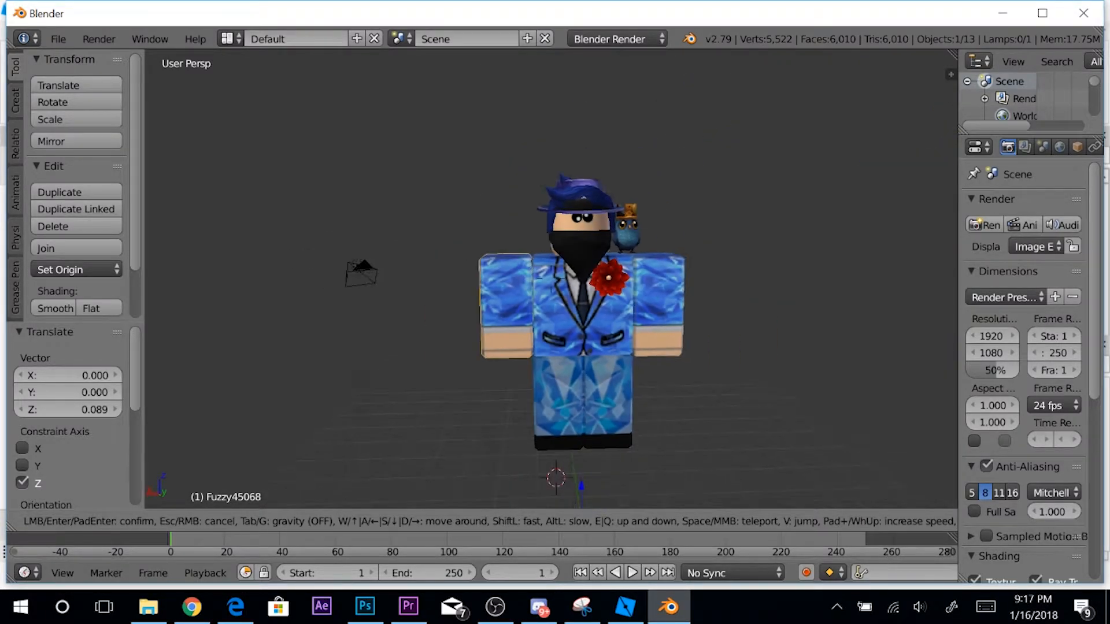
{"action": "key", "text": "w"}
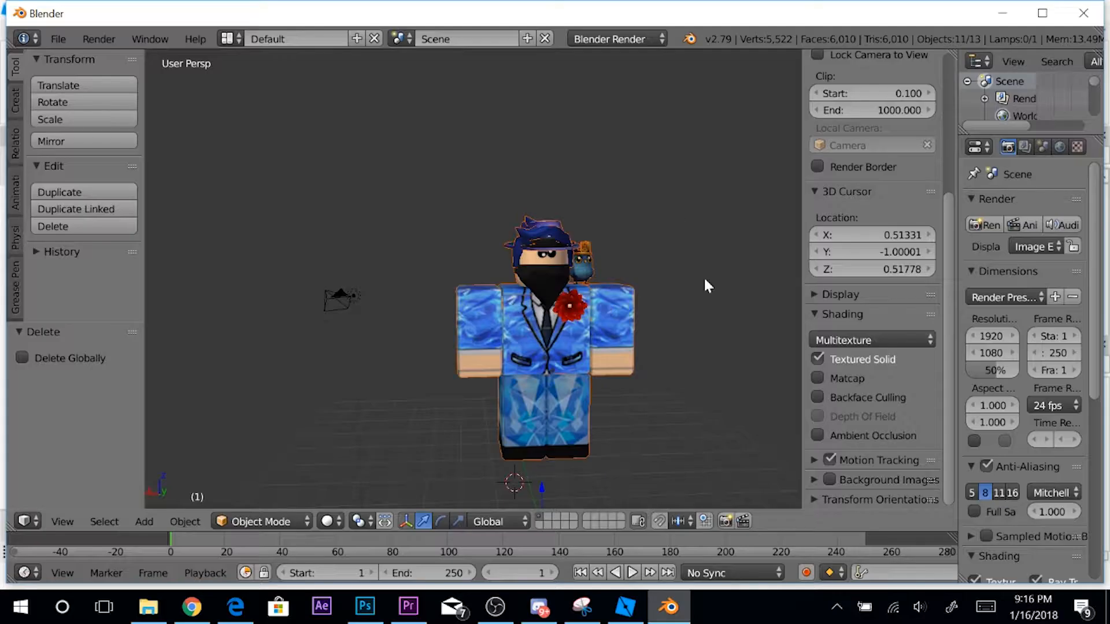
Select the character's right arm and move it down along the Z axis.
{"action": "left_click", "coordinate": [520, 272]}
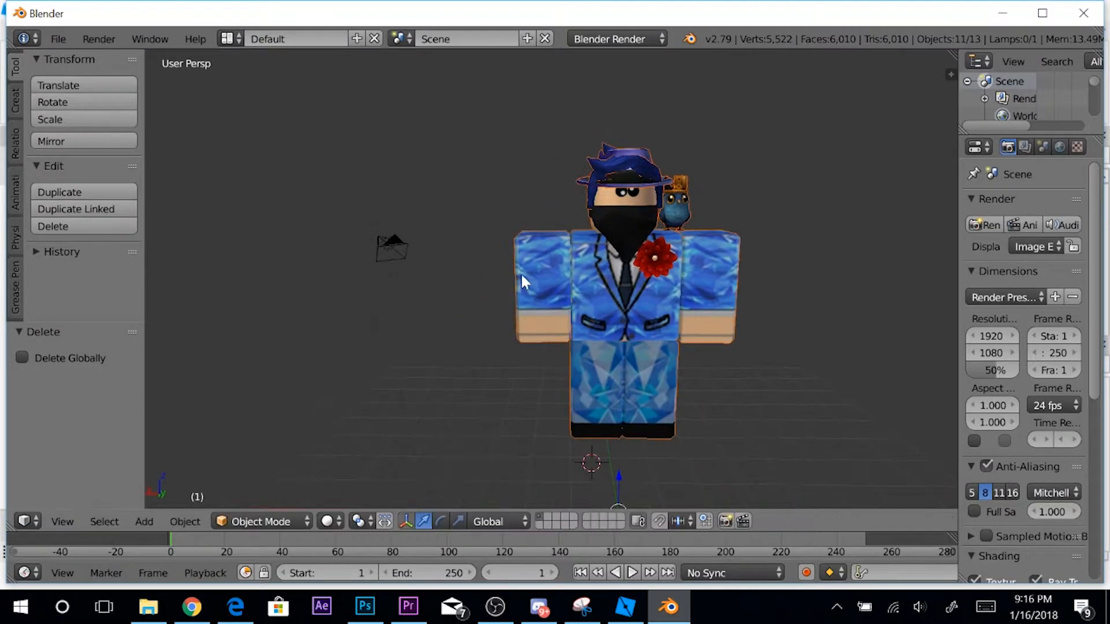
{"action": "right_click", "coordinate": [527, 269]}
{"action": "key", "text": "shift+f"}
{"action": "left_click", "coordinate": [618, 467]}
{"action": "left_click_drag", "start_coordinate": [610, 443], "coordinate": [619, 242]}
Return the right arm up along Z to its place beside the torso, with a final adjustment of 0.089.
{"action": "key", "text": "shift+f"}
{"action": "left_click", "coordinate": [551, 278]}
{"action": "left_click_drag", "start_coordinate": [571, 323], "coordinate": [574, 182]}
{"action": "key", "text": "shift+f"}
{"action": "key", "text": "w"}
{"action": "left_click", "coordinate": [551, 279]}
{"action": "left_click_drag", "start_coordinate": [597, 427], "coordinate": [596, 424]}
{"action": "key", "text": "shift+f"}
{"action": "key", "text": "w"}
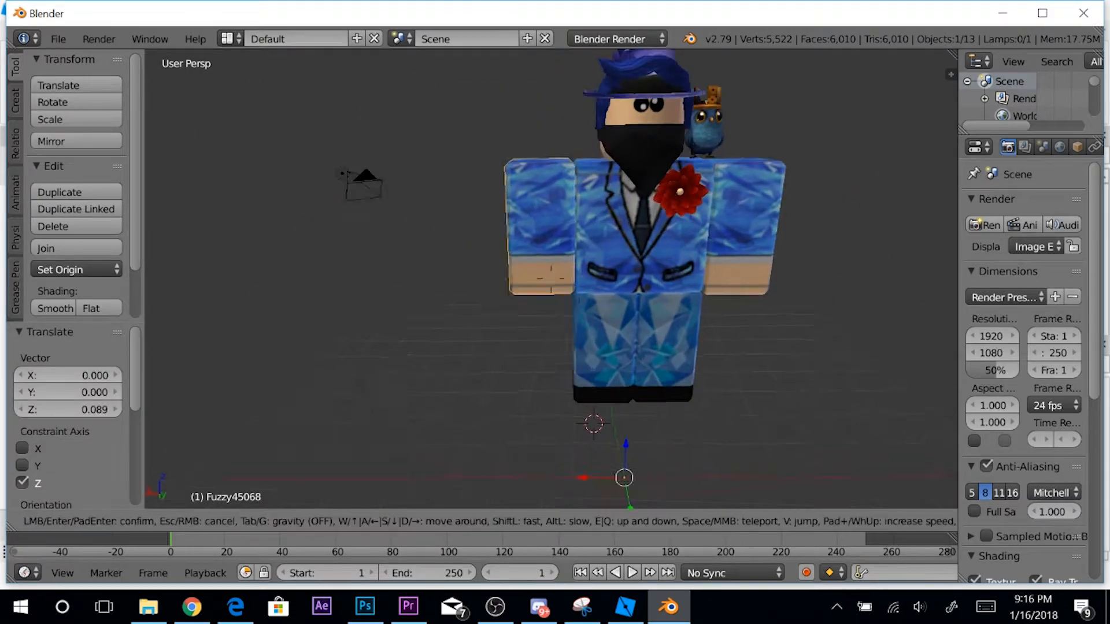
{"action": "left_click", "coordinate": [551, 279]}
{"action": "key", "text": "shift+f"}
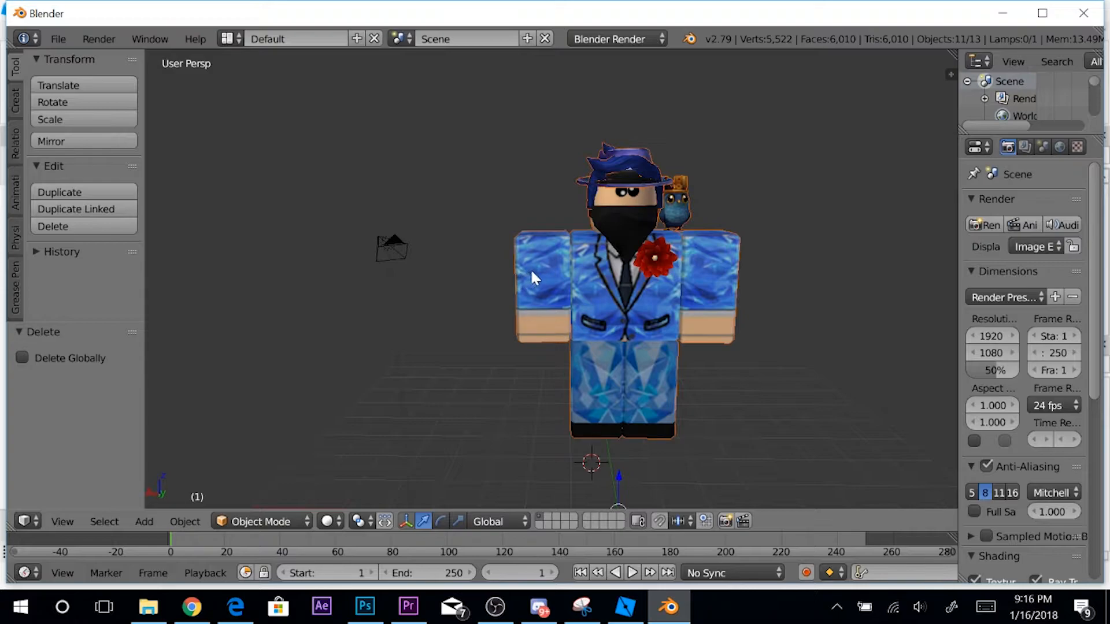
Select the character's right arm and move it down 22.583 along the Z axis.
{"action": "right_click", "coordinate": [530, 268]}
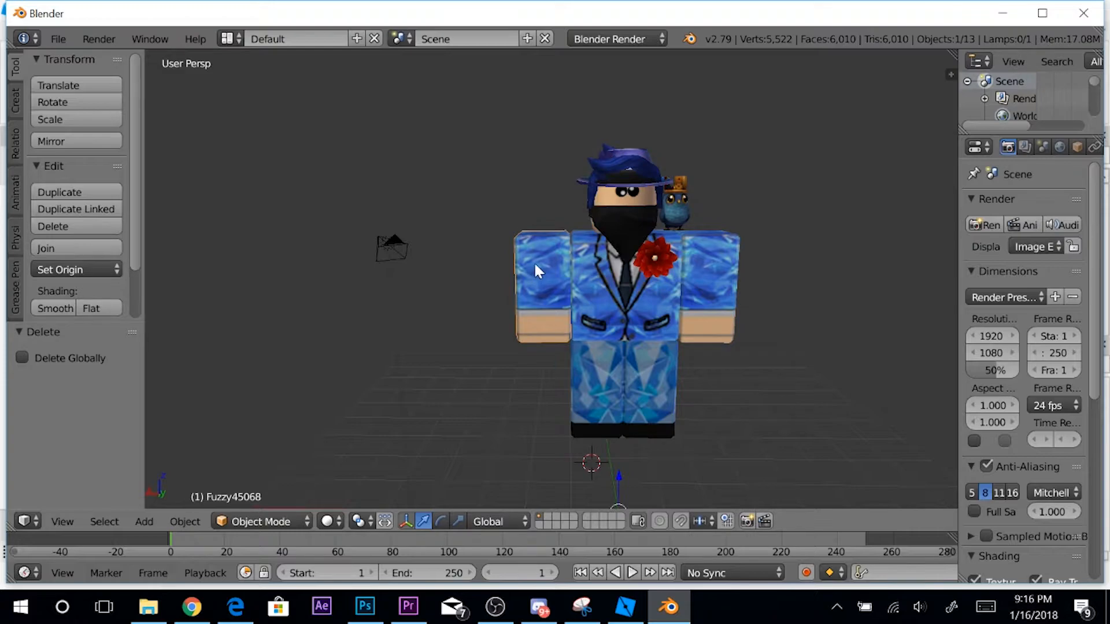
{"action": "key", "text": "shift+f"}
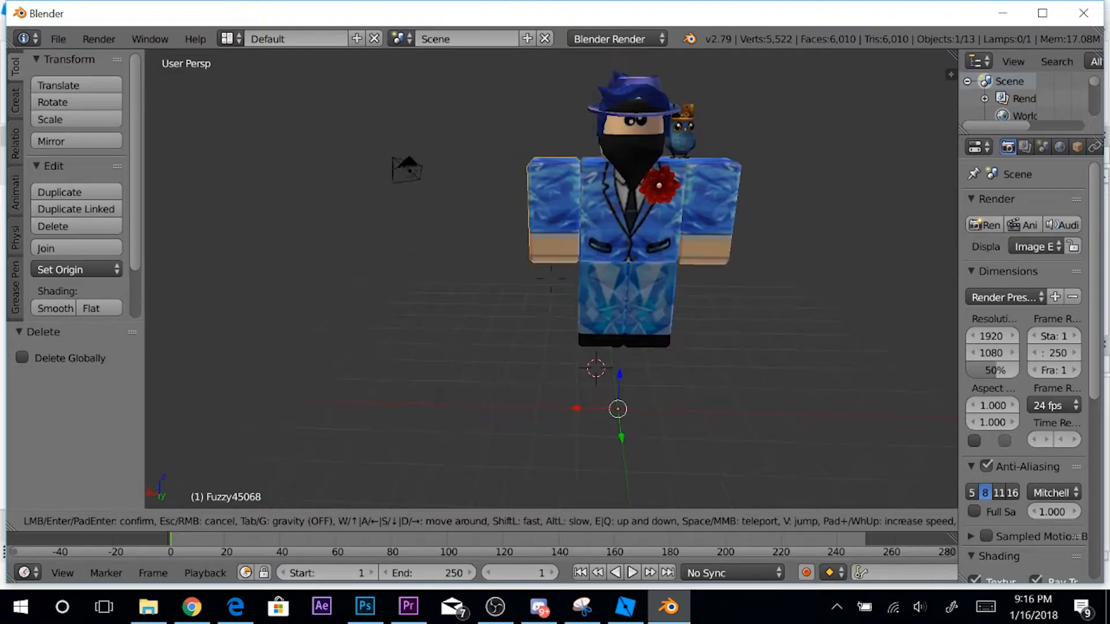
{"action": "left_click", "coordinate": [603, 393]}
{"action": "left_click_drag", "start_coordinate": [608, 441], "coordinate": [750, 185]}
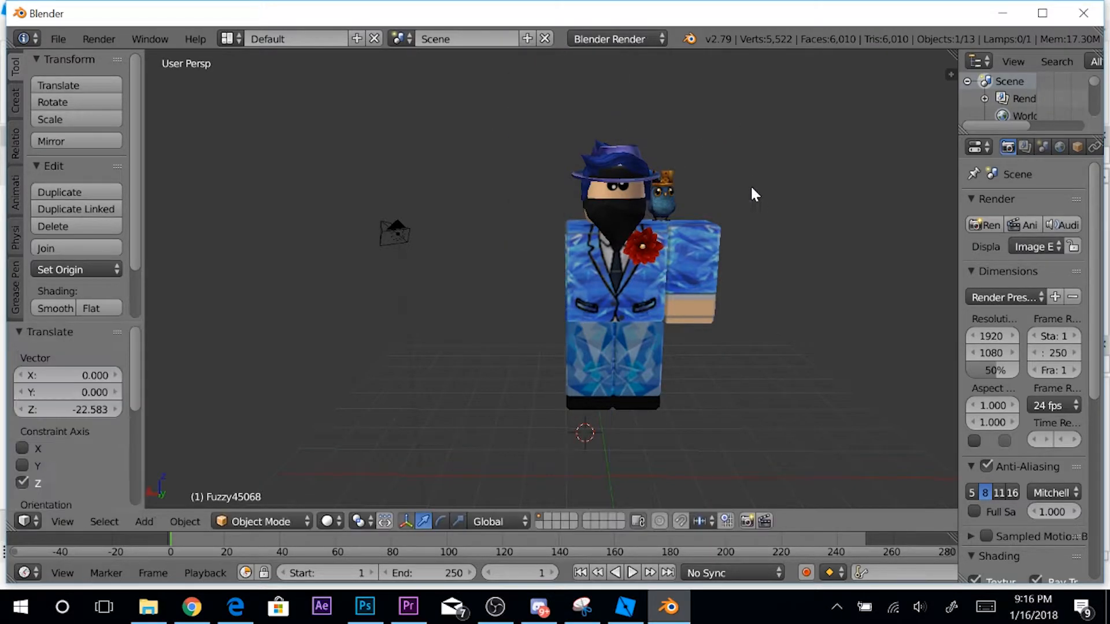
Move the right arm back up 22.508 along the Z axis.
{"action": "key", "text": "shift+f"}
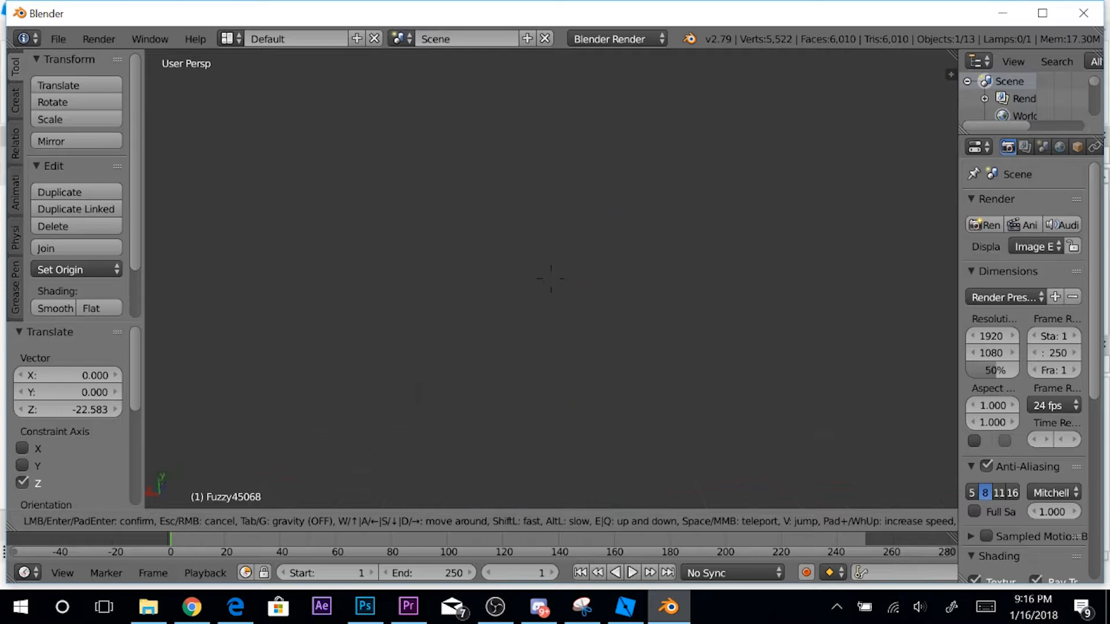
{"action": "left_click", "coordinate": [574, 445]}
{"action": "key", "text": "g"}
{"action": "key", "text": "z"}
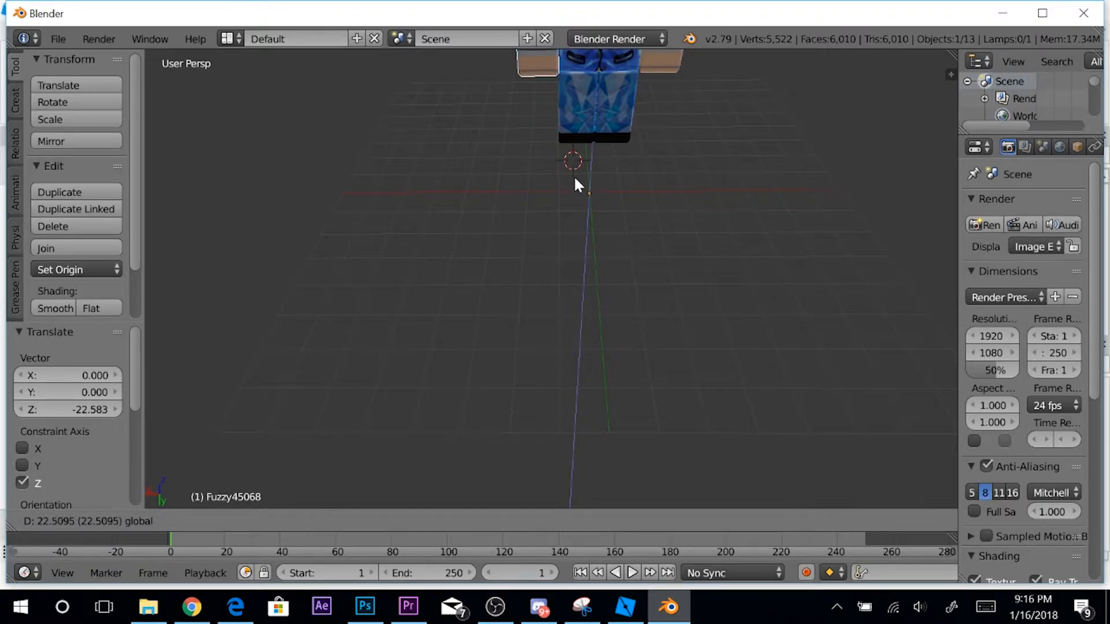
{"action": "left_click", "coordinate": [574, 178]}
Align the right arm with the shoulder by raising it 0.089 along the Z axis.
{"action": "key", "text": "shift+f"}
{"action": "key", "text": "w"}
{"action": "left_click", "coordinate": [550, 278]}
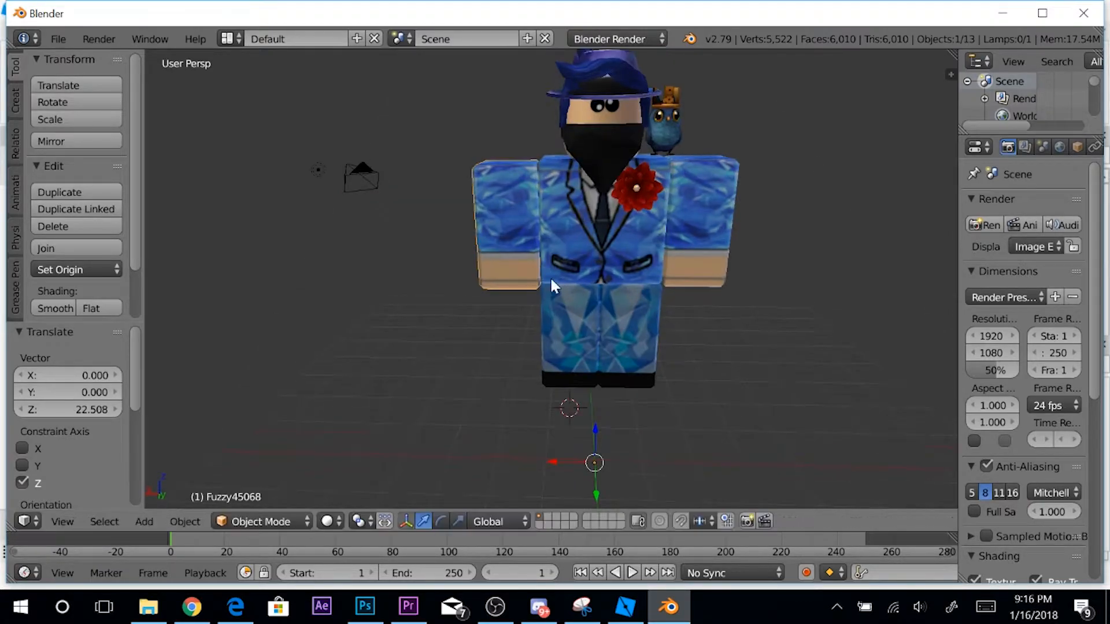
{"action": "key", "text": "g"}
{"action": "key", "text": "z"}
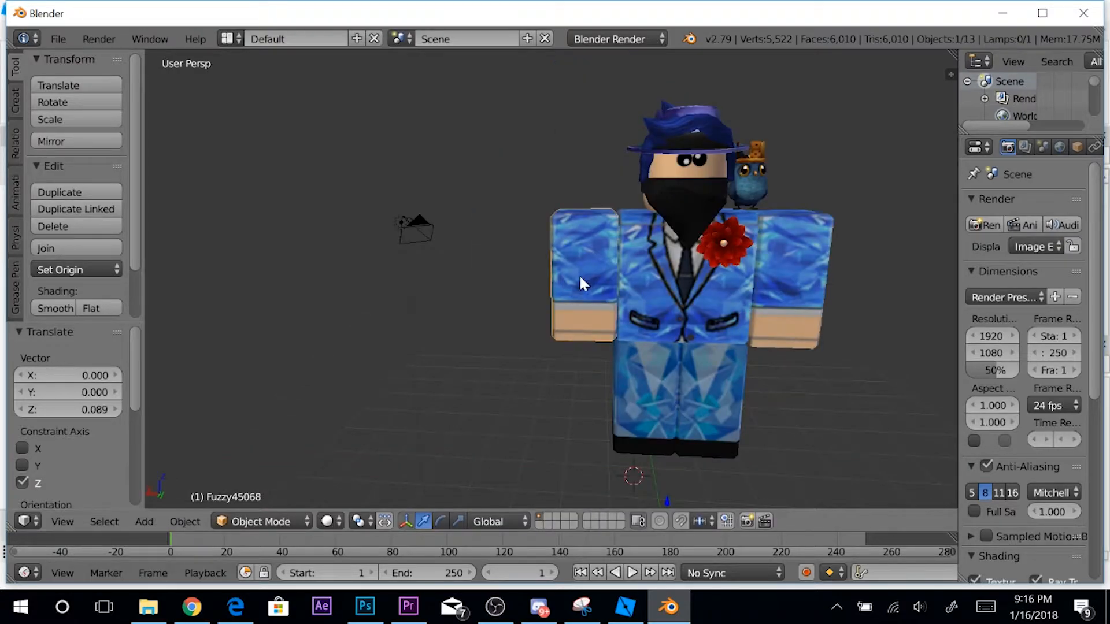
Try to rotate the right arm away from the body.
{"action": "key", "text": "r"}
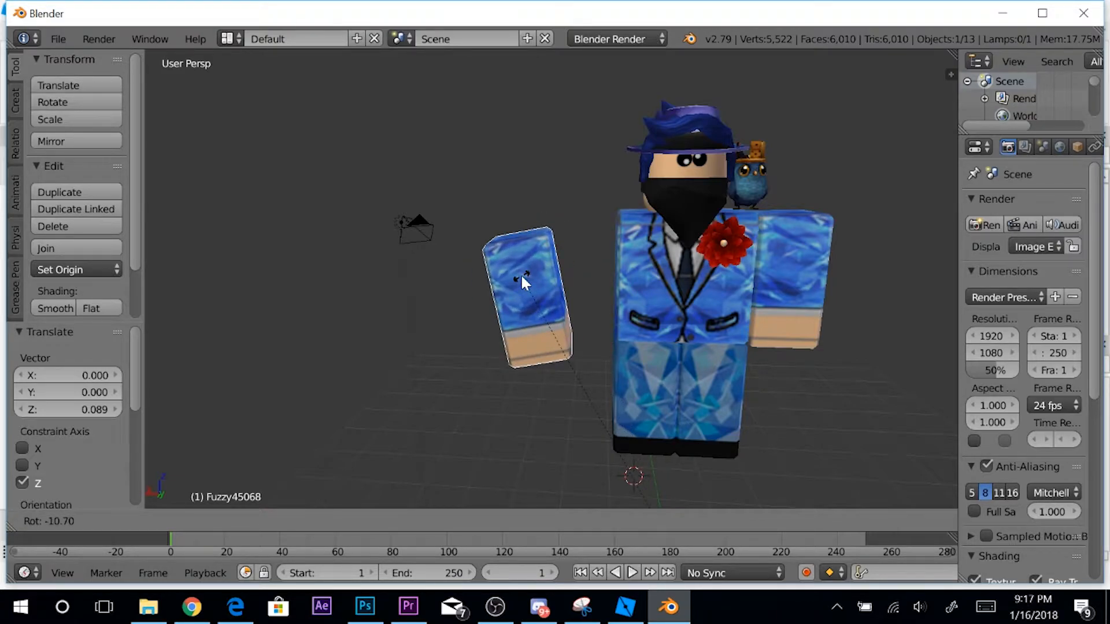
{"action": "key", "text": "Escape"}
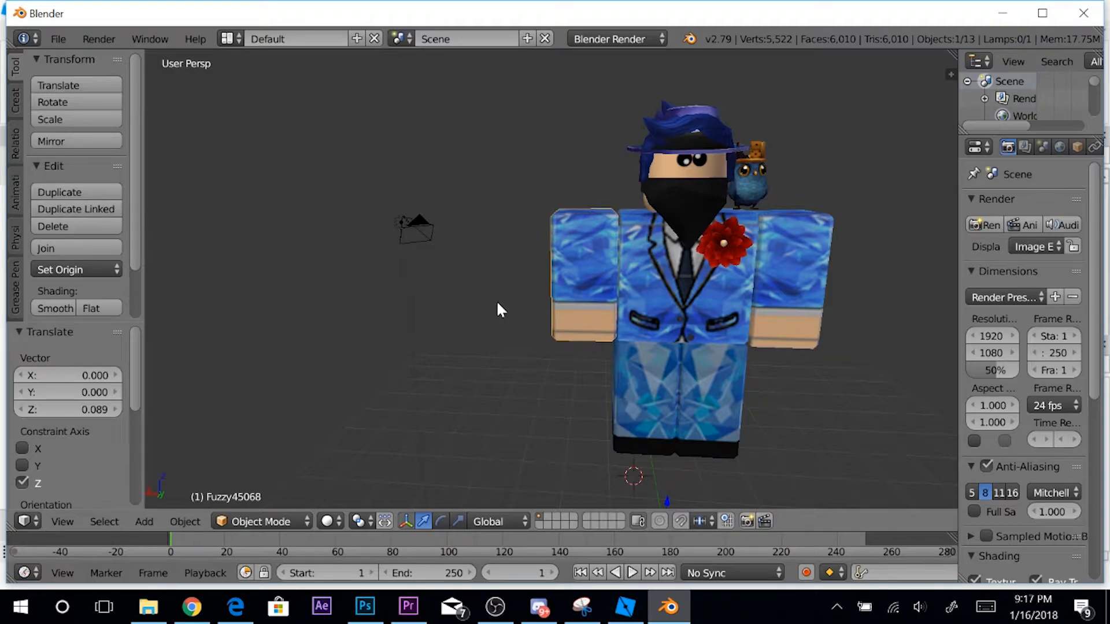
Fly around the imported character to examine its clothing, face and accessories up close and from a distance.
{"action": "key", "text": "shift+f"}
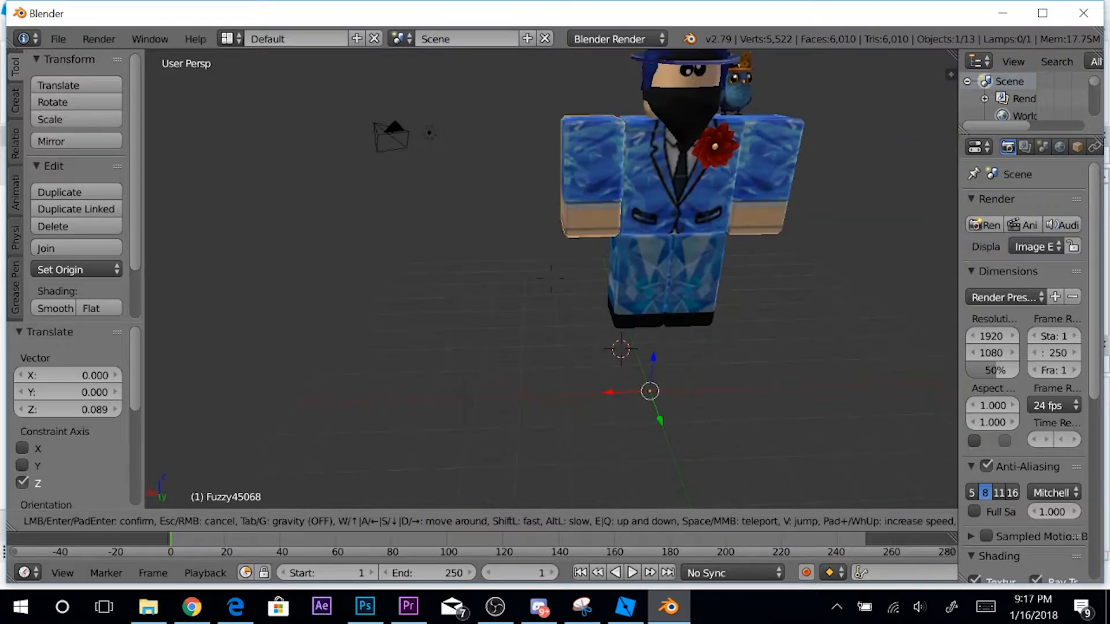
{"action": "key", "text": "Escape"}
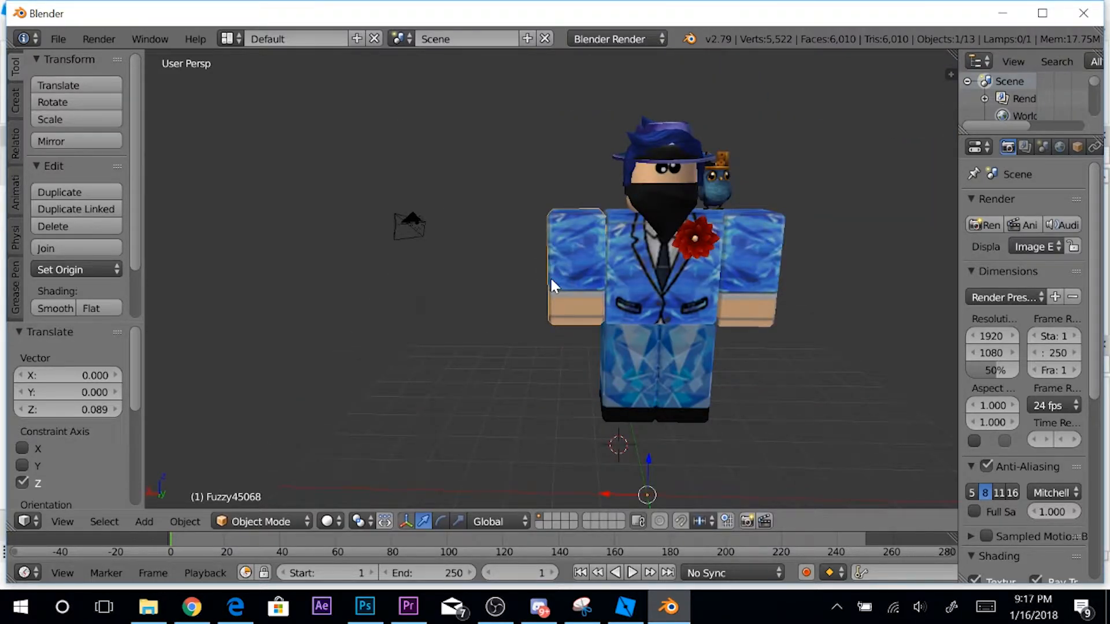
{"action": "key", "text": "shift+f"}
{"action": "key", "text": "w"}
{"action": "key", "text": "s"}
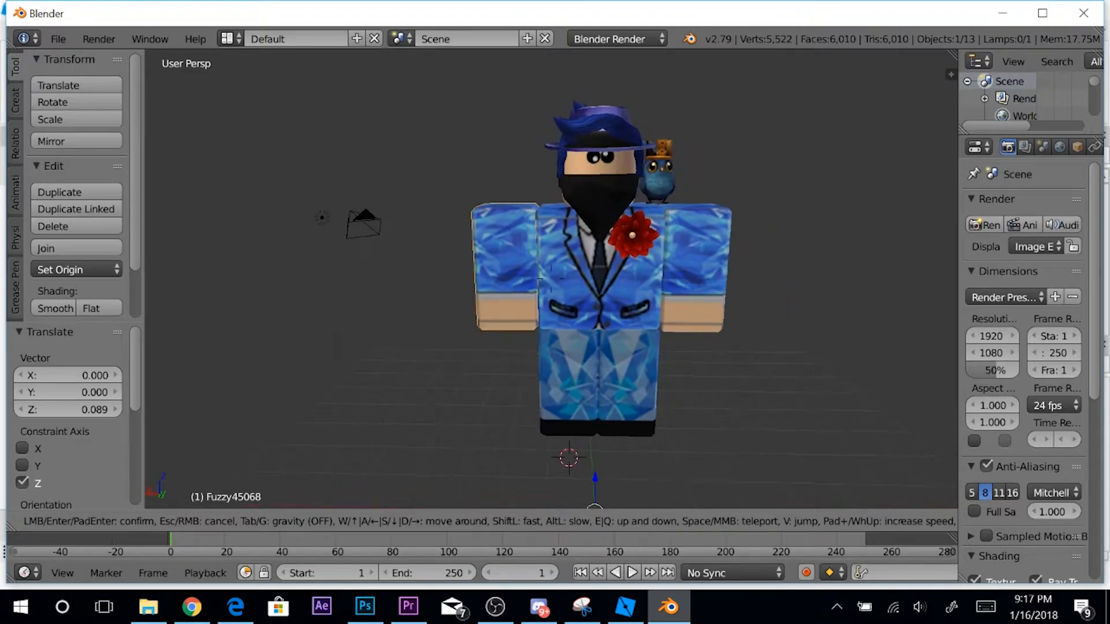
{"action": "key", "text": "w"}
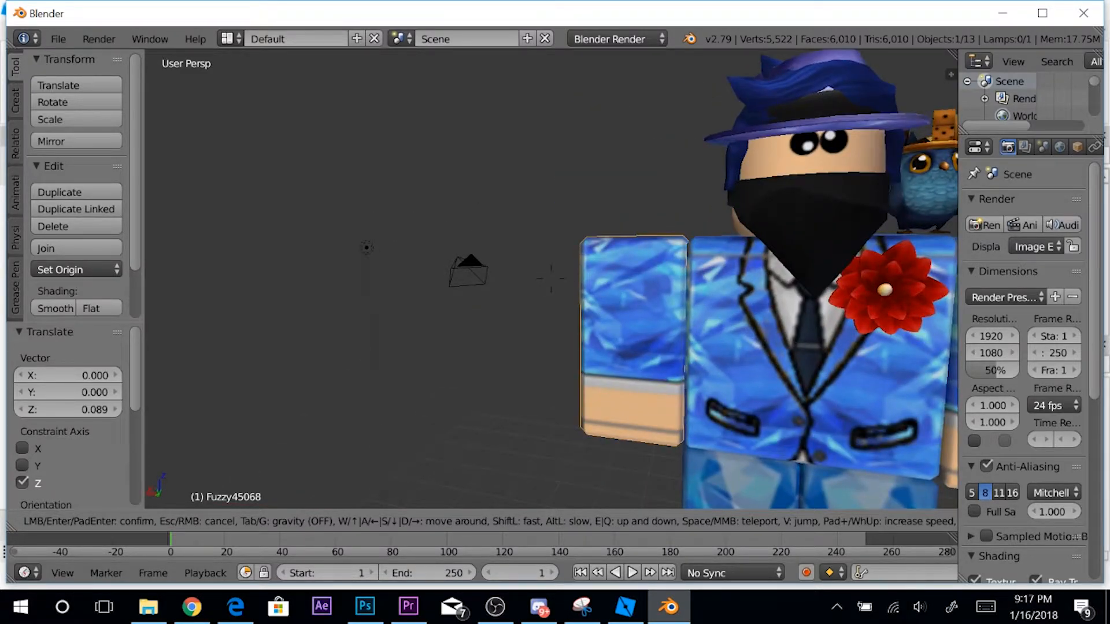
{"action": "key", "text": "s"}
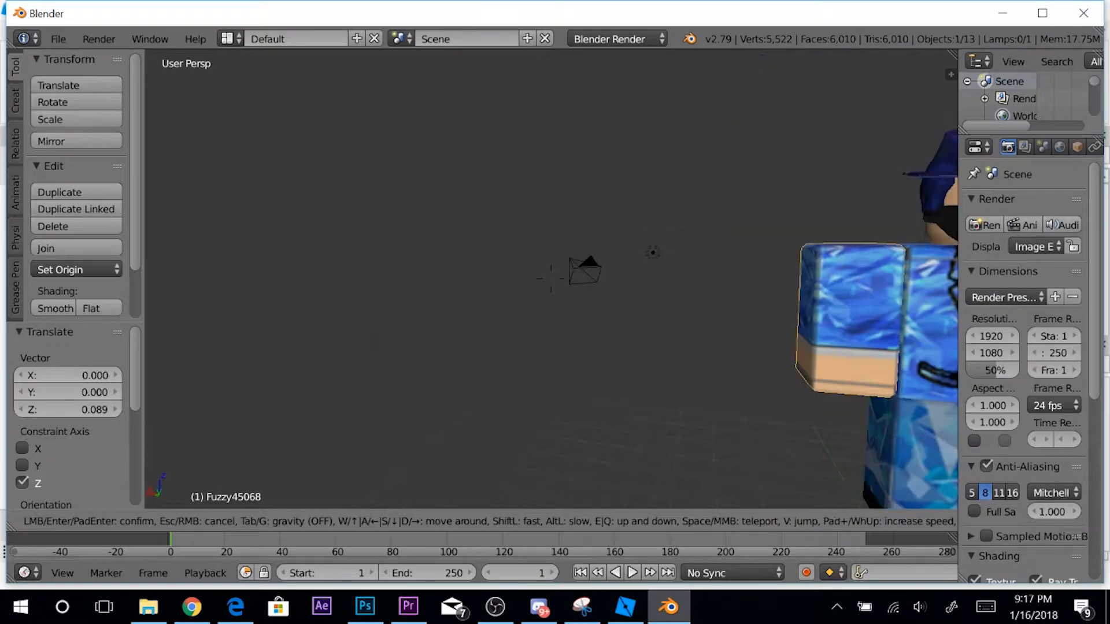
{"action": "key", "text": "d"}
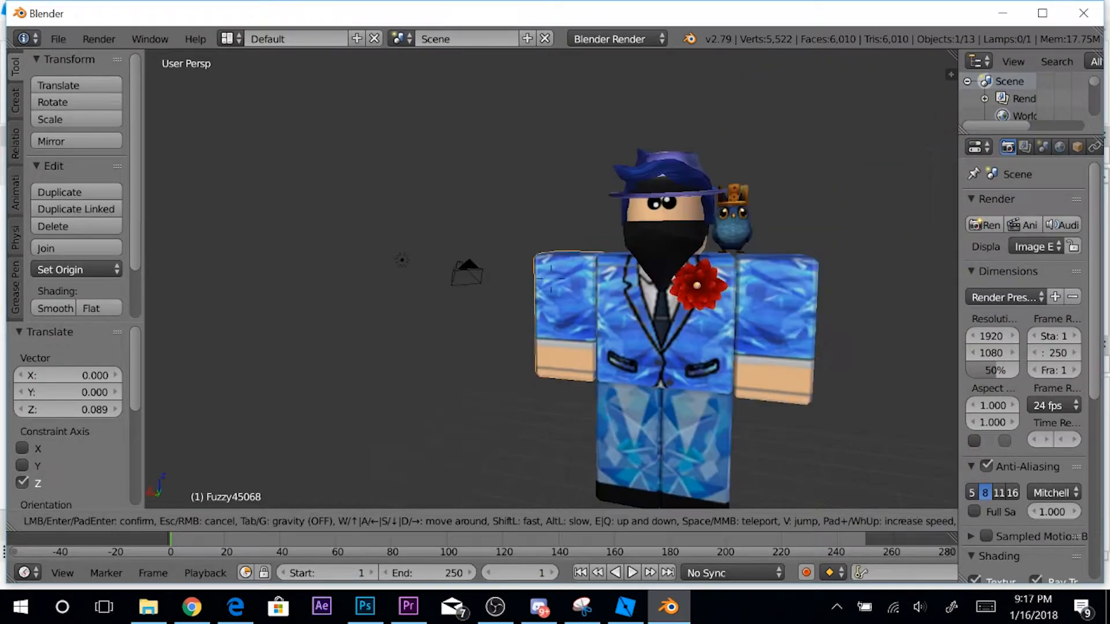
{"action": "key", "text": "a"}
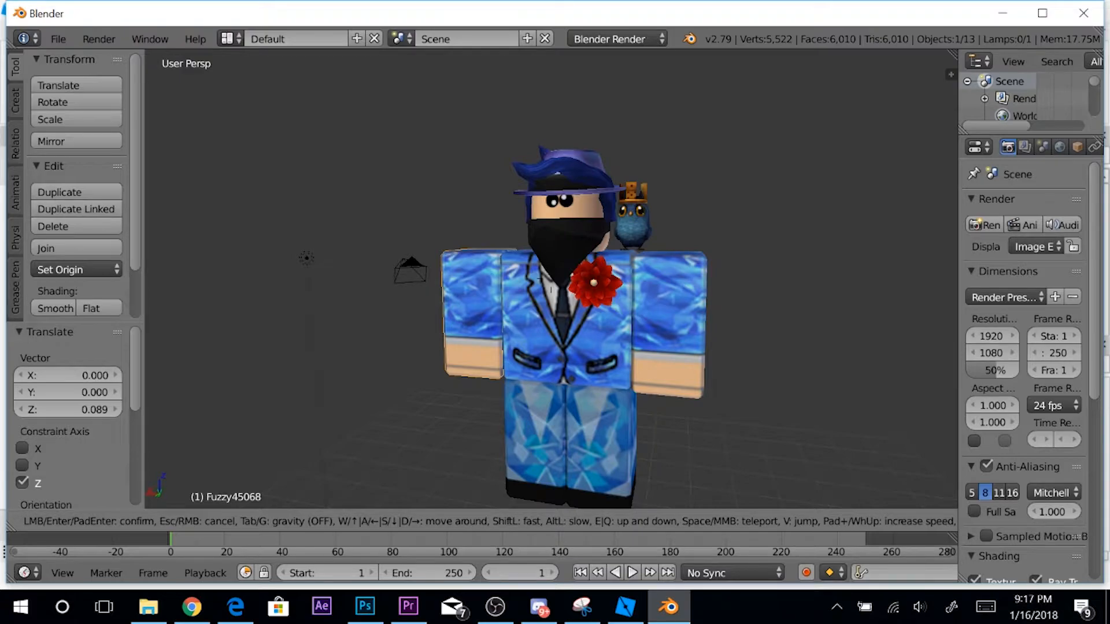
{"action": "key", "text": "a"}
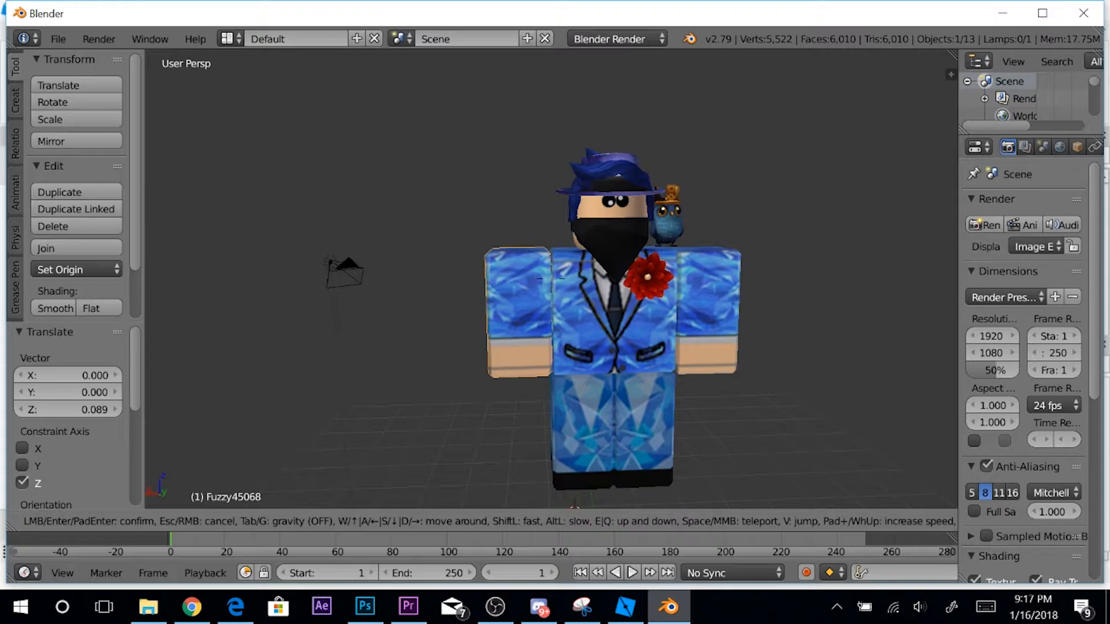
{"action": "key", "text": "w"}
{"action": "key", "text": "s"}
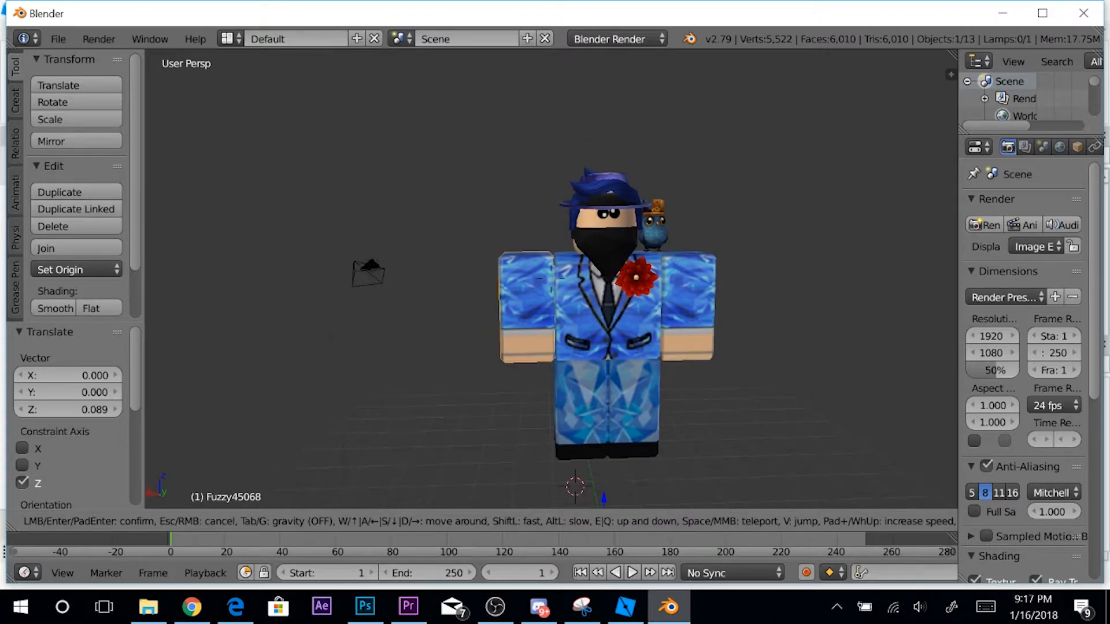
{"action": "key", "text": "d"}
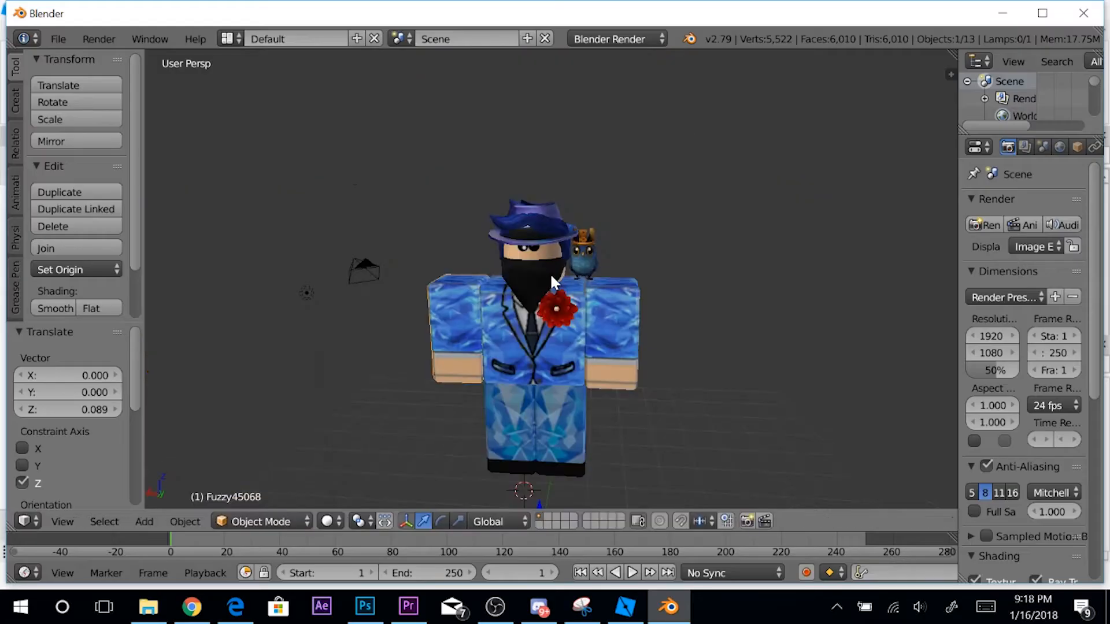
{"action": "key", "text": "w"}
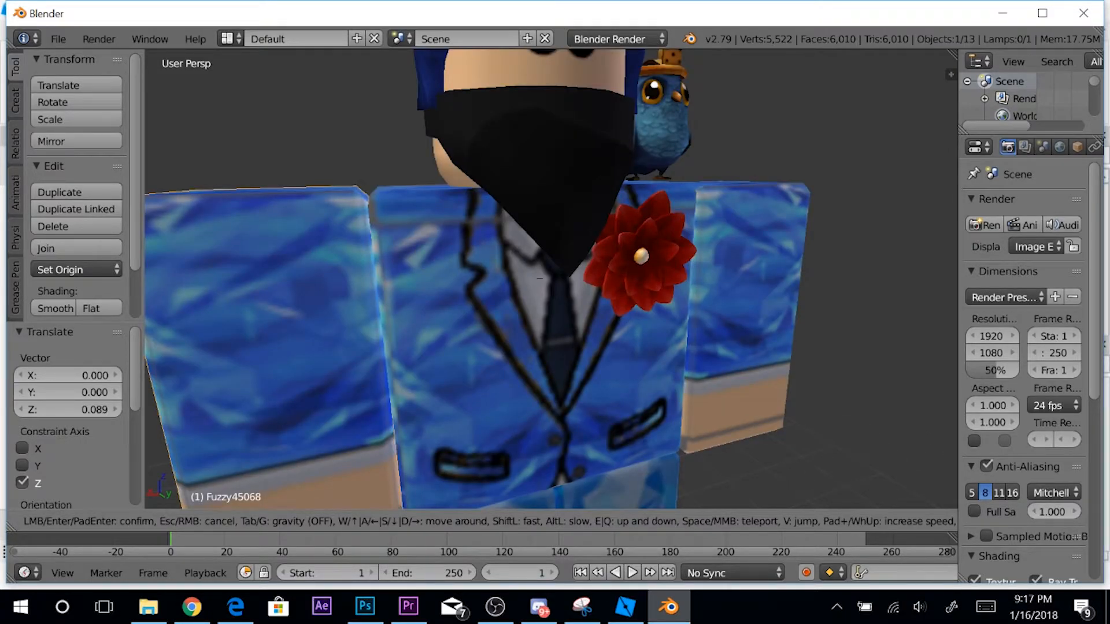
{"action": "key", "text": "Escape"}
{"action": "key", "text": "shift+f"}
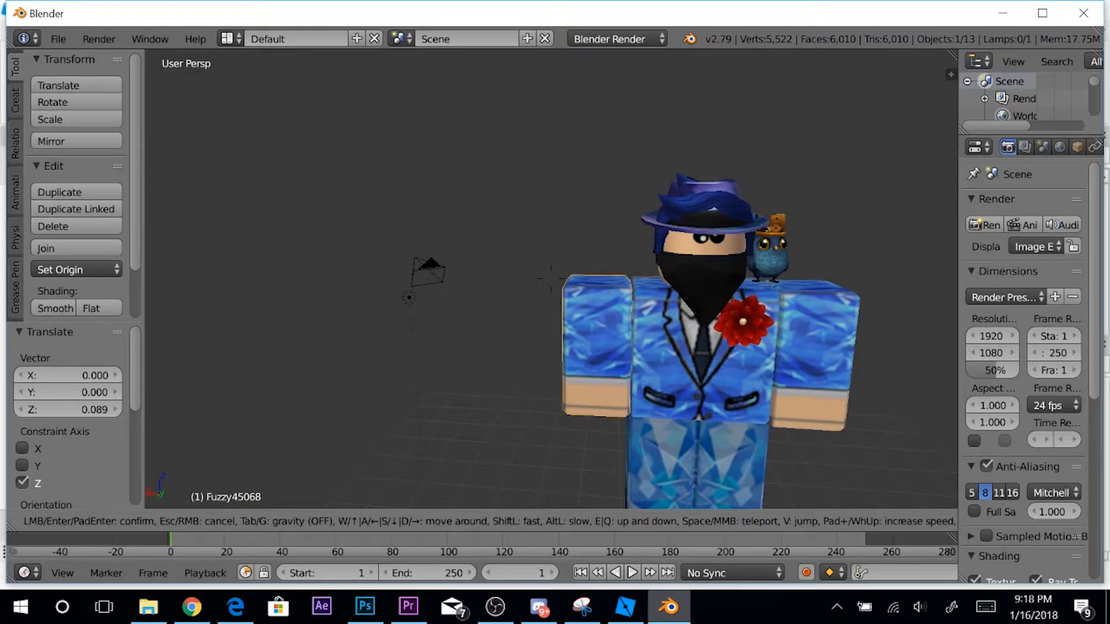
{"action": "key", "text": "Escape"}
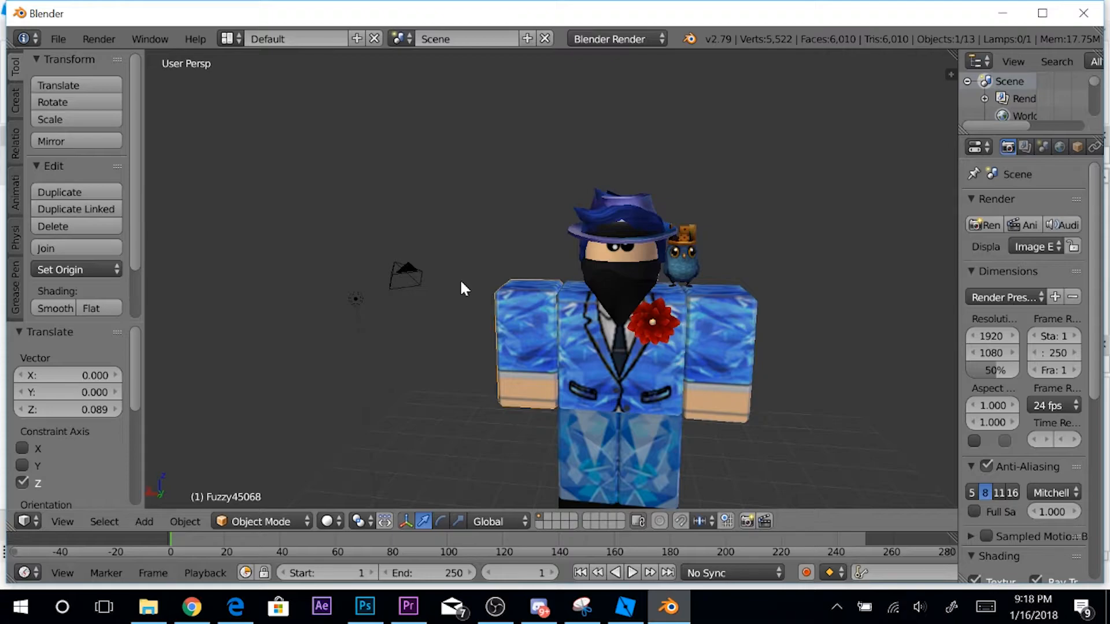
Select the camera in camera view and fly it around the character until its front is framed with the whole body visible.
{"action": "key", "text": "KP_0"}
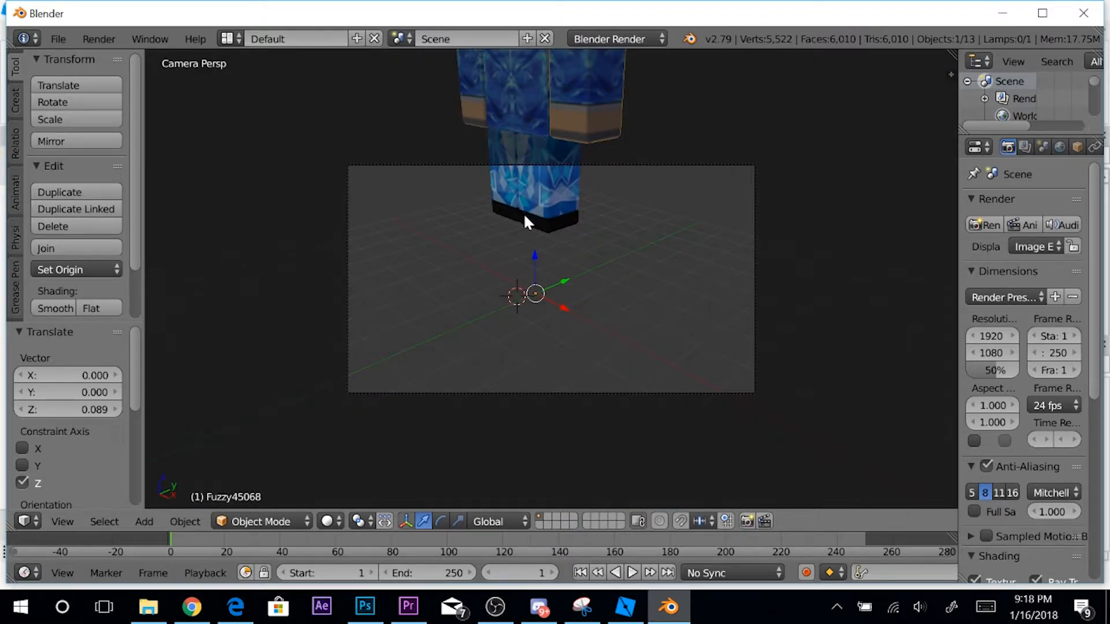
{"action": "right_click", "coordinate": [389, 166]}
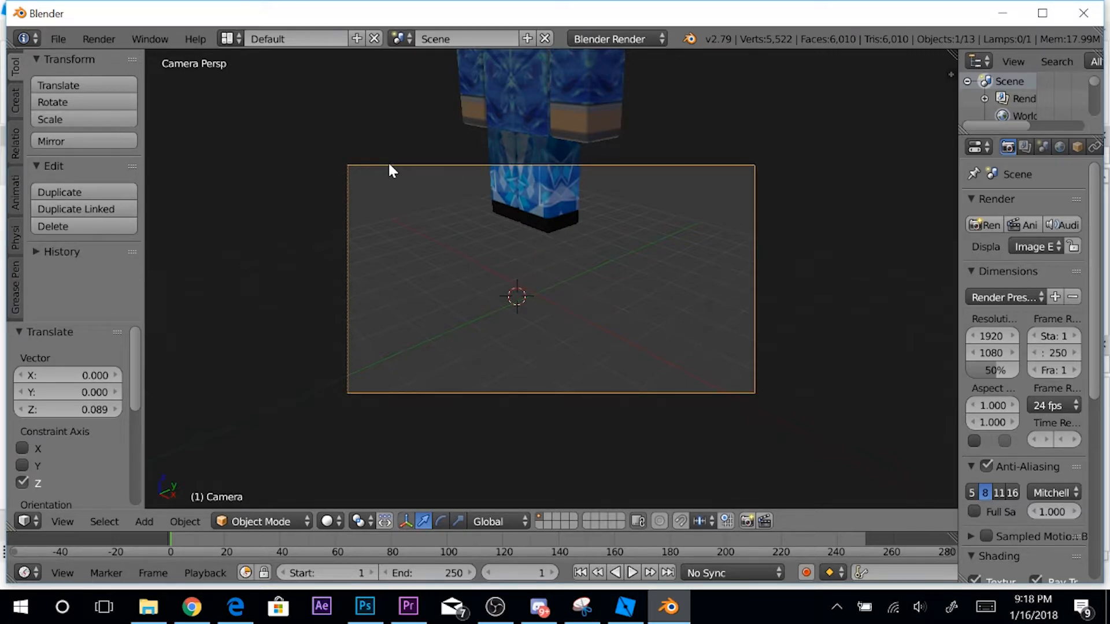
{"action": "key", "text": "shift+f"}
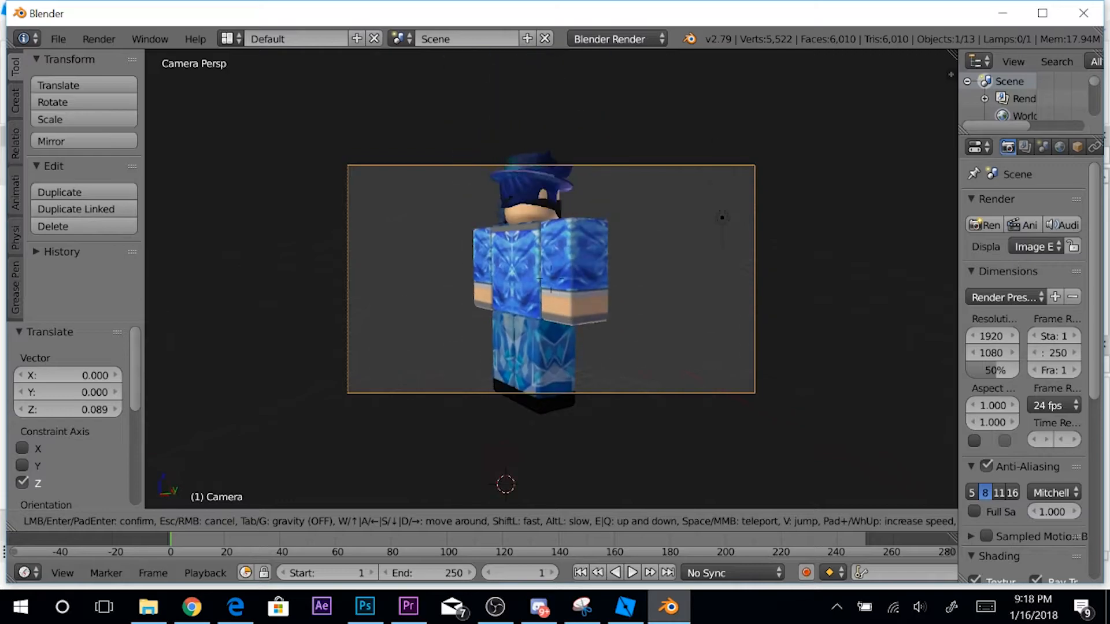
{"action": "key", "text": "d"}
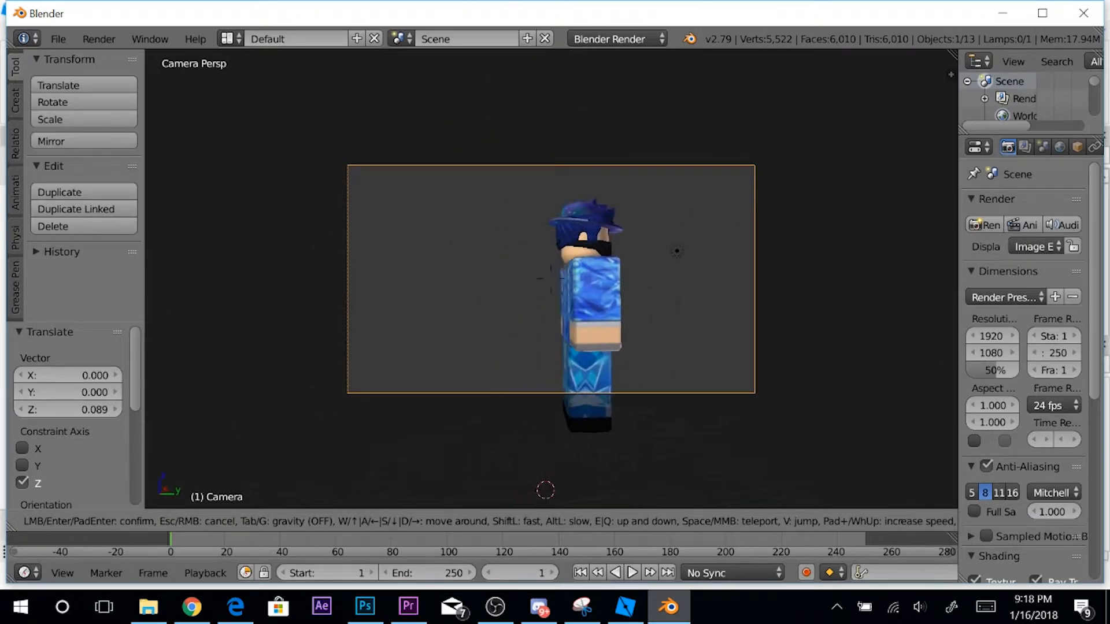
{"action": "key", "text": "d"}
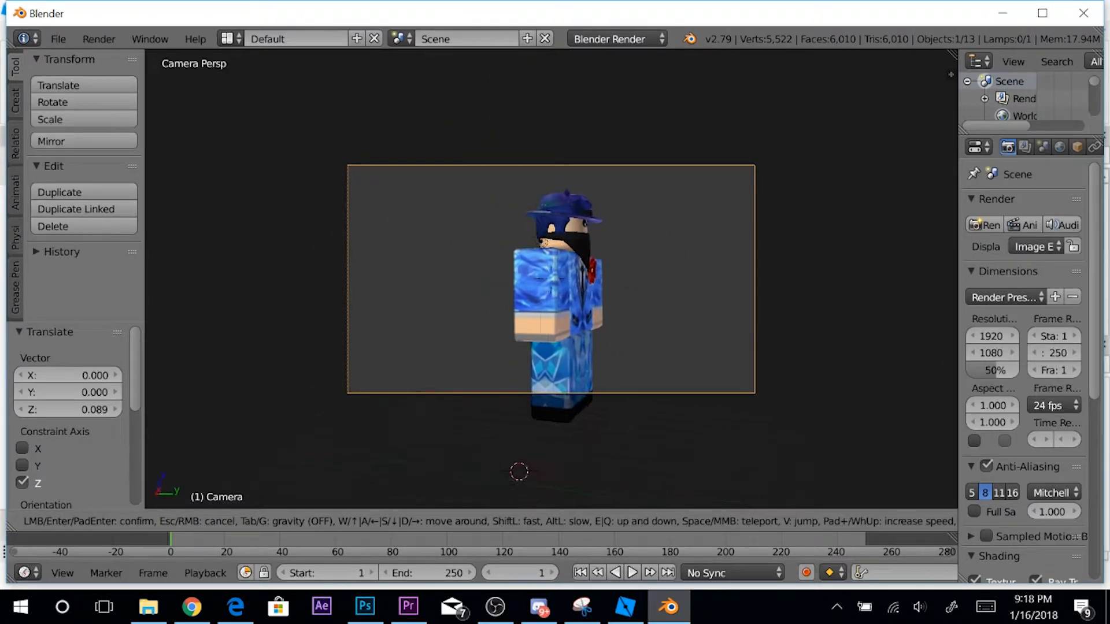
{"action": "key", "text": "d"}
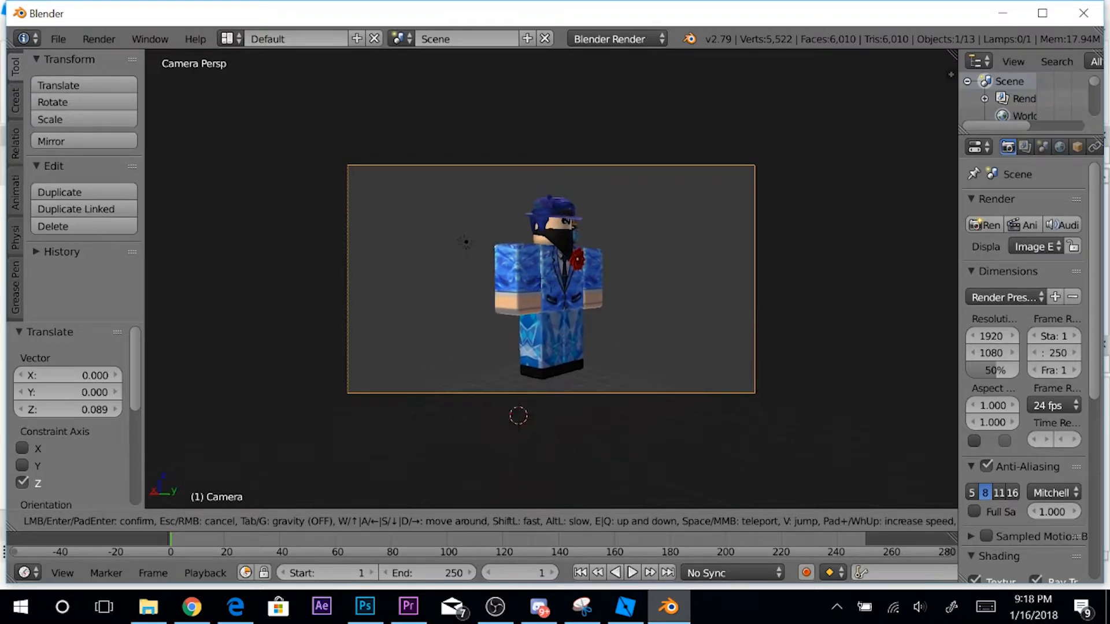
{"action": "key", "text": "d"}
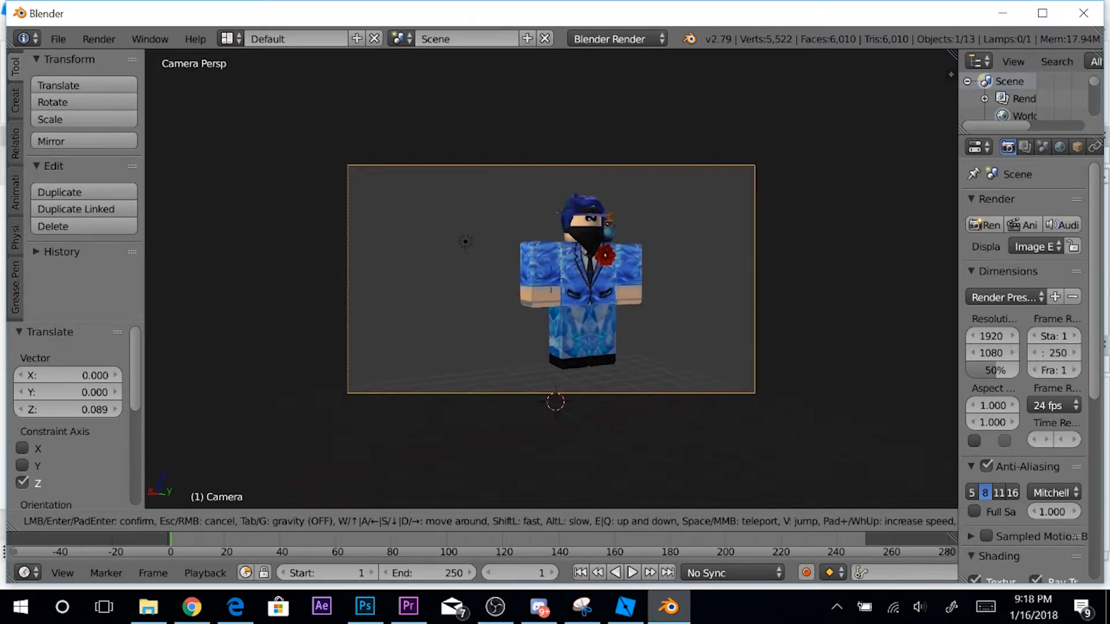
{"action": "key", "text": "d"}
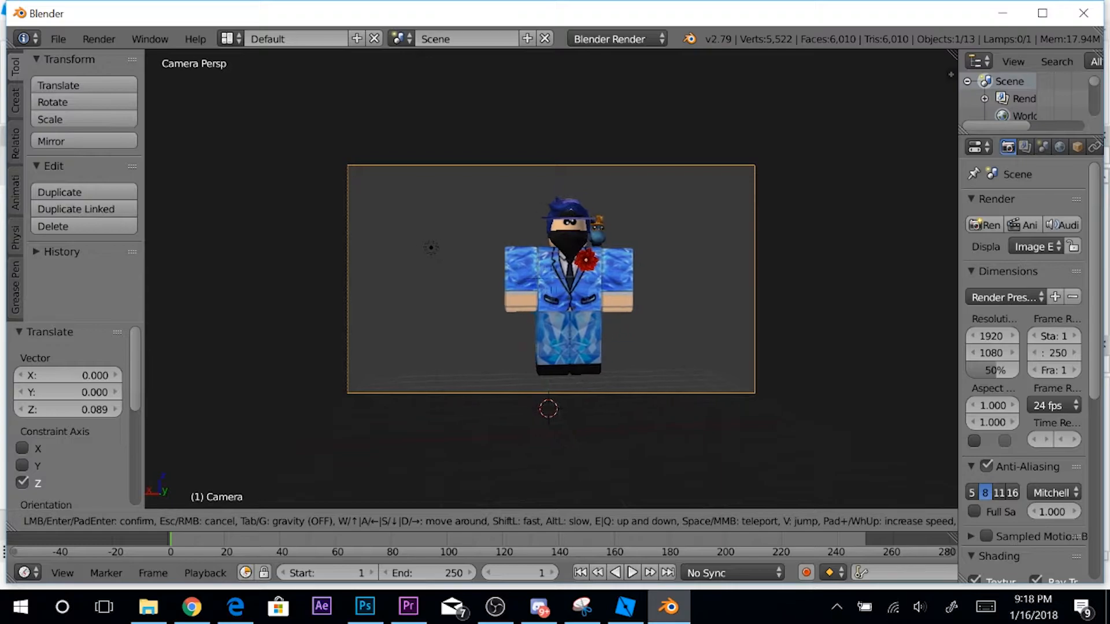
{"action": "key", "text": "d"}
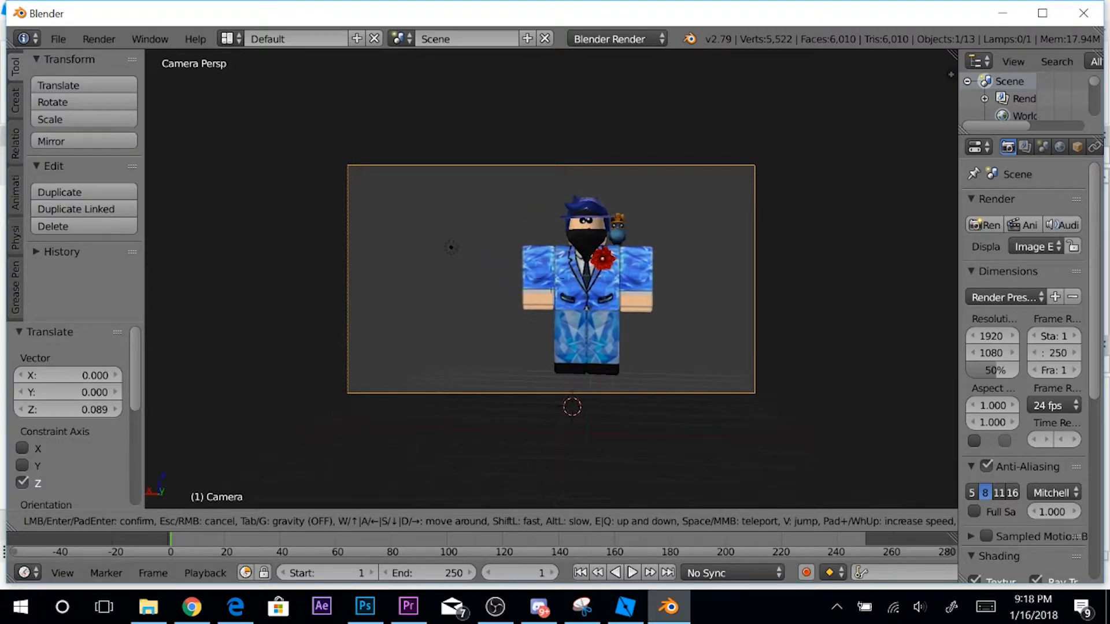
{"action": "key", "text": "d"}
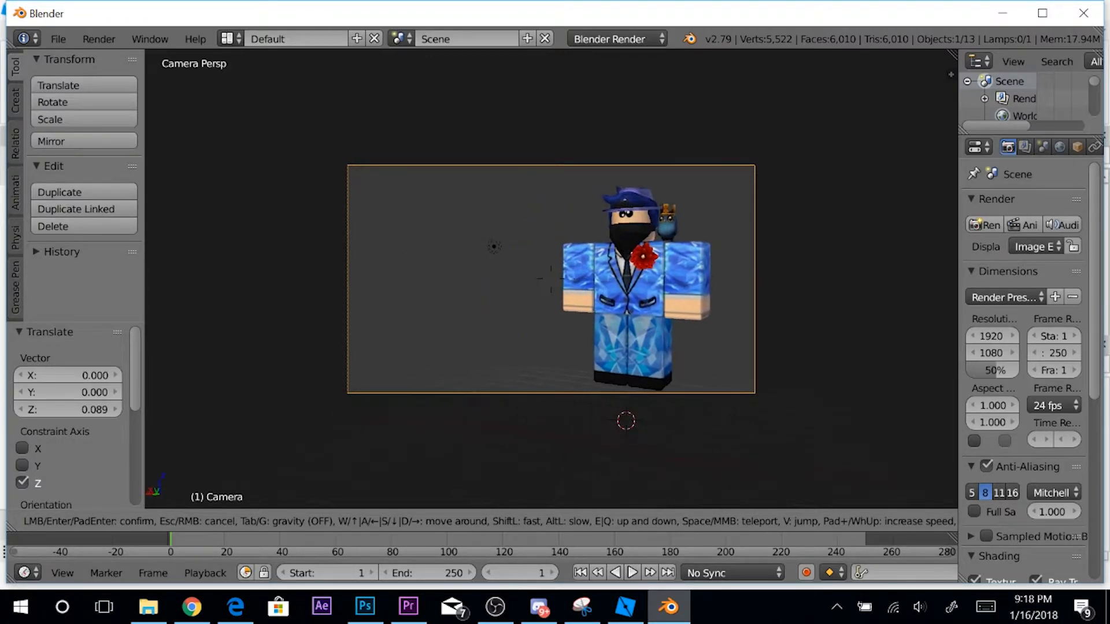
{"action": "key", "text": "s"}
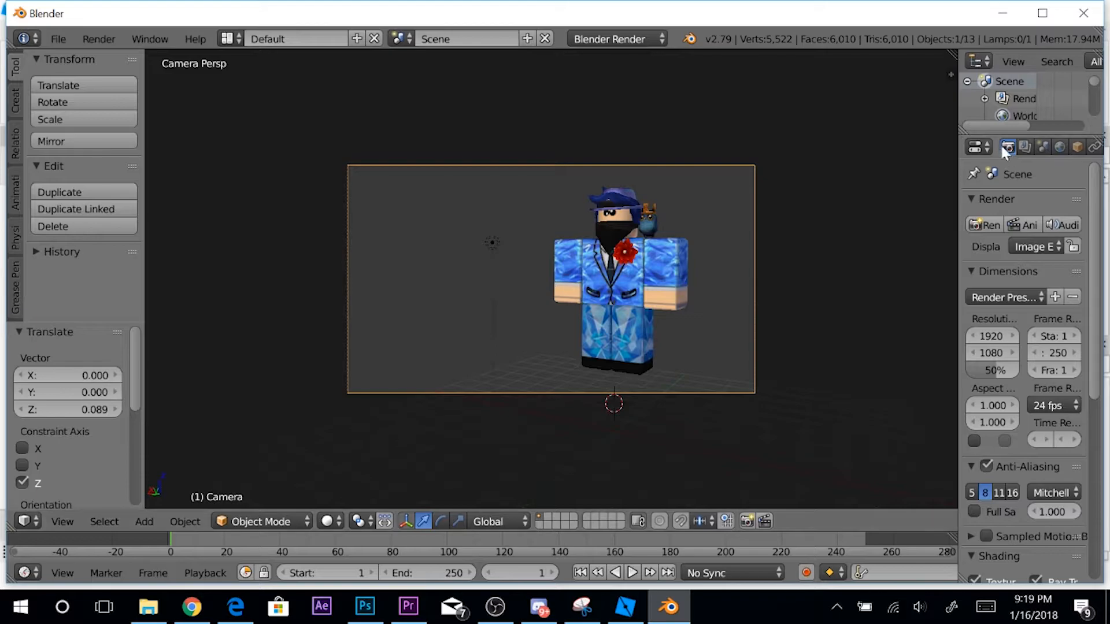
Render a still image of the character through the camera.
{"action": "scroll", "coordinate": [1037, 453], "scroll_direction": "down", "scroll_amount": 6}
{"action": "scroll", "coordinate": [1005, 398], "scroll_direction": "up", "scroll_amount": 5}
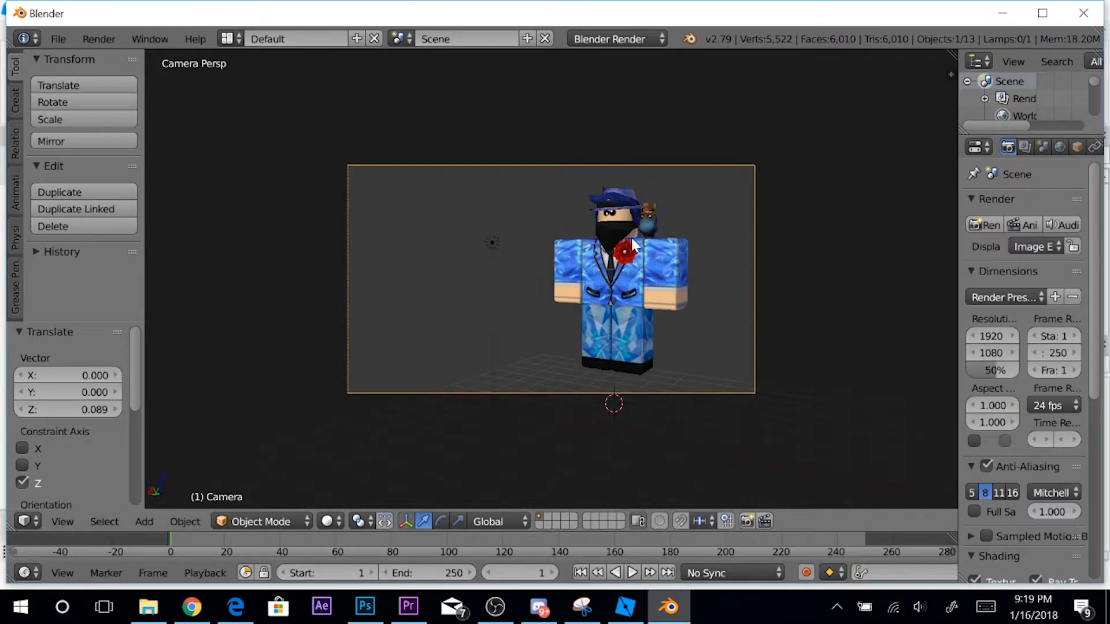
{"action": "key", "text": "F12"}
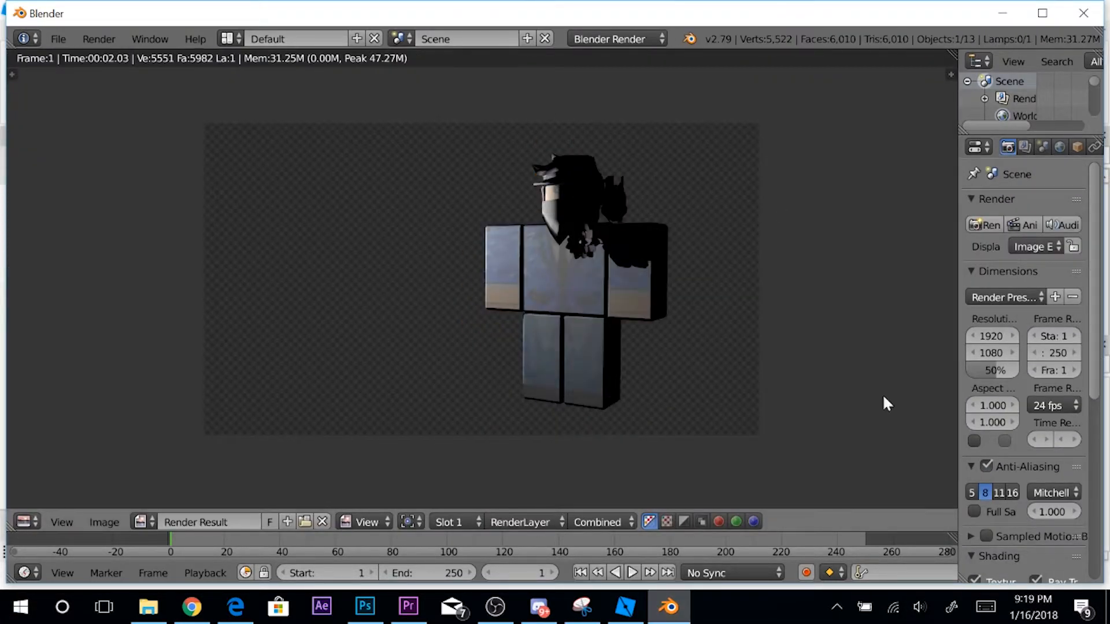
Close the first render result and render the character once more.
{"action": "key", "text": "Escape"}
{"action": "left_click", "coordinate": [1060, 147]}
{"action": "left_click", "coordinate": [1008, 146]}
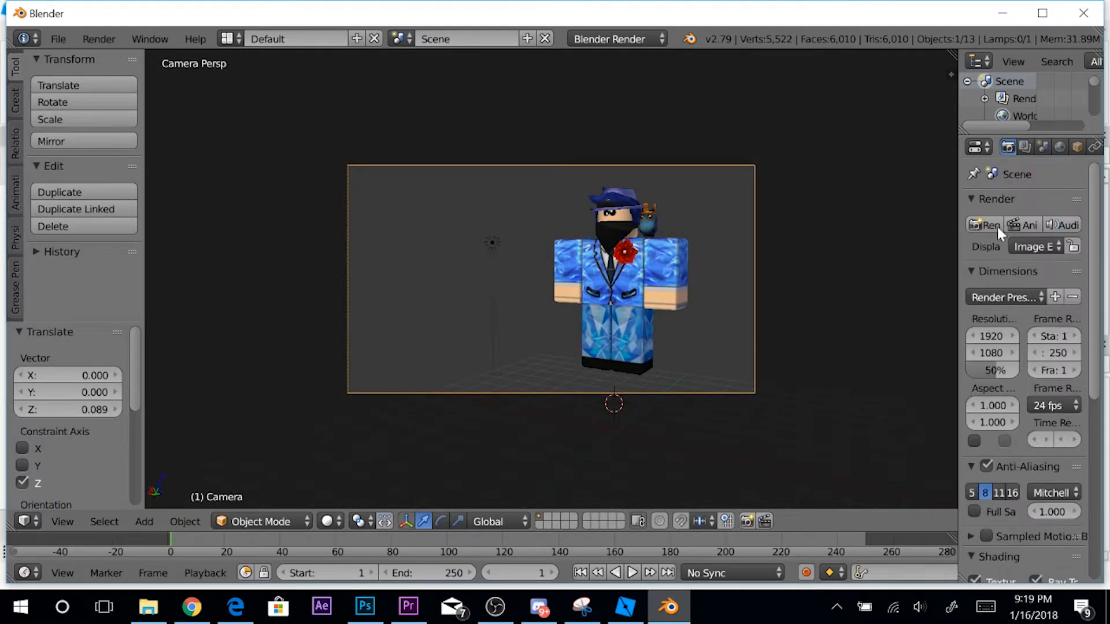
{"action": "left_click", "coordinate": [990, 225]}
Save the rendered image of the character as an image file.
{"action": "left_click", "coordinate": [103, 522]}
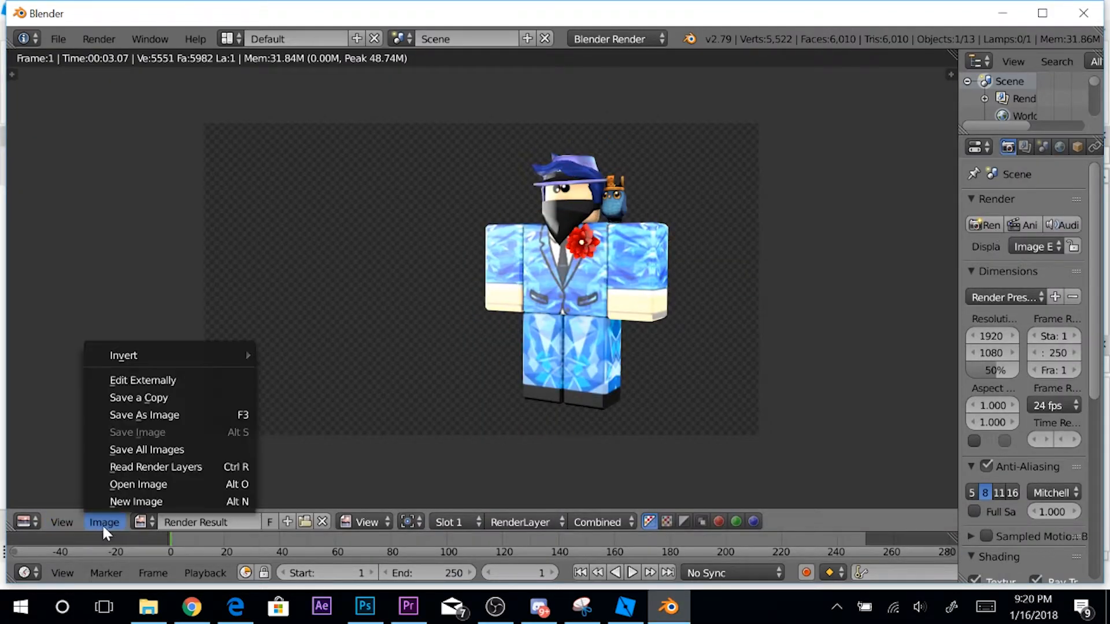
{"action": "left_click", "coordinate": [122, 413]}
{"action": "left_click", "coordinate": [1055, 82]}
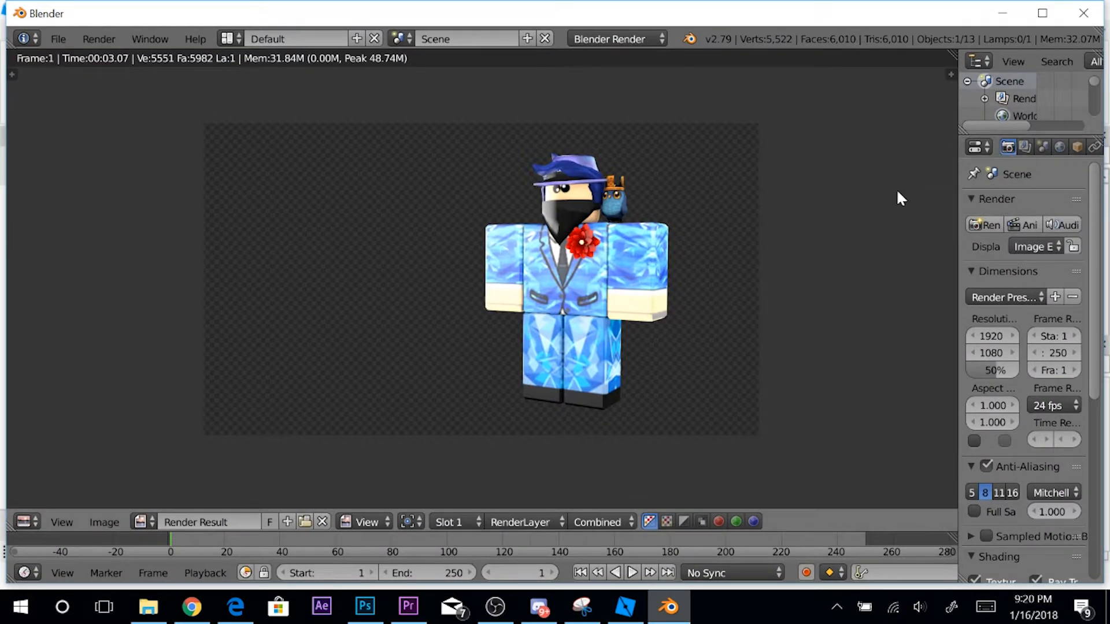
Switch to Photoshop and create a new 2560 x 1440 pixel document at 72 pixels/inch with a white background.
{"action": "left_click", "coordinate": [365, 606]}
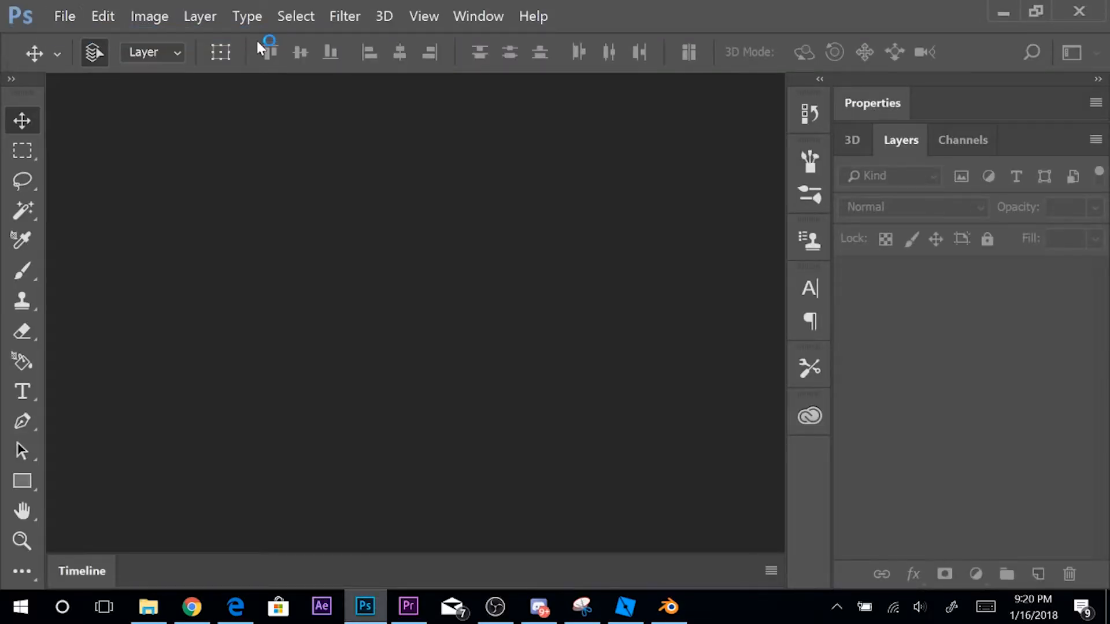
{"action": "key", "text": "ctrl+n"}
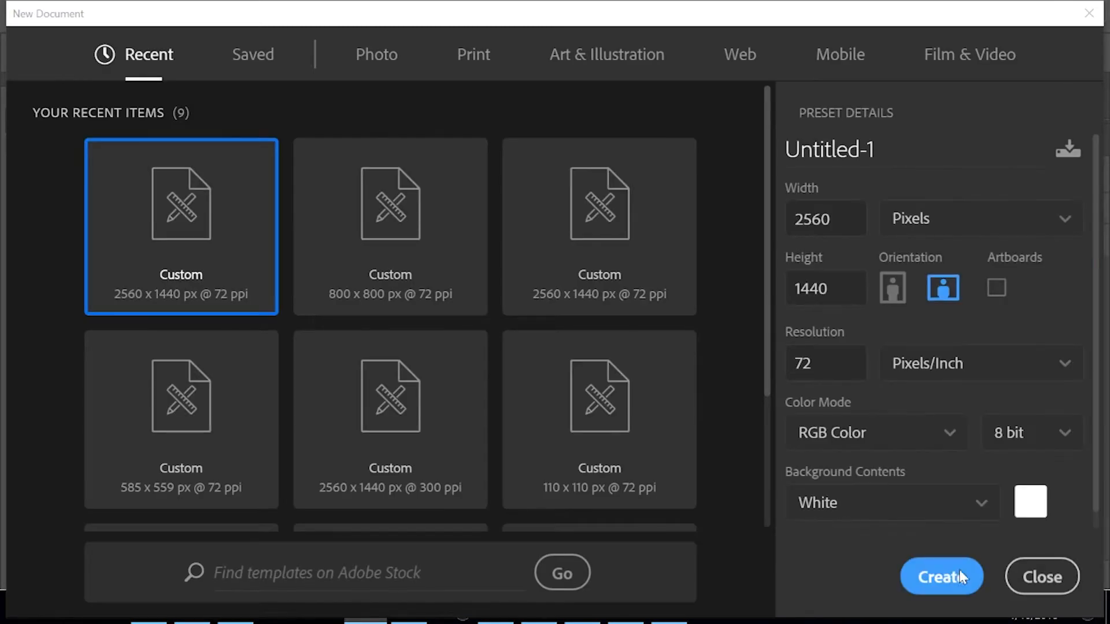
{"action": "key", "text": "Return"}
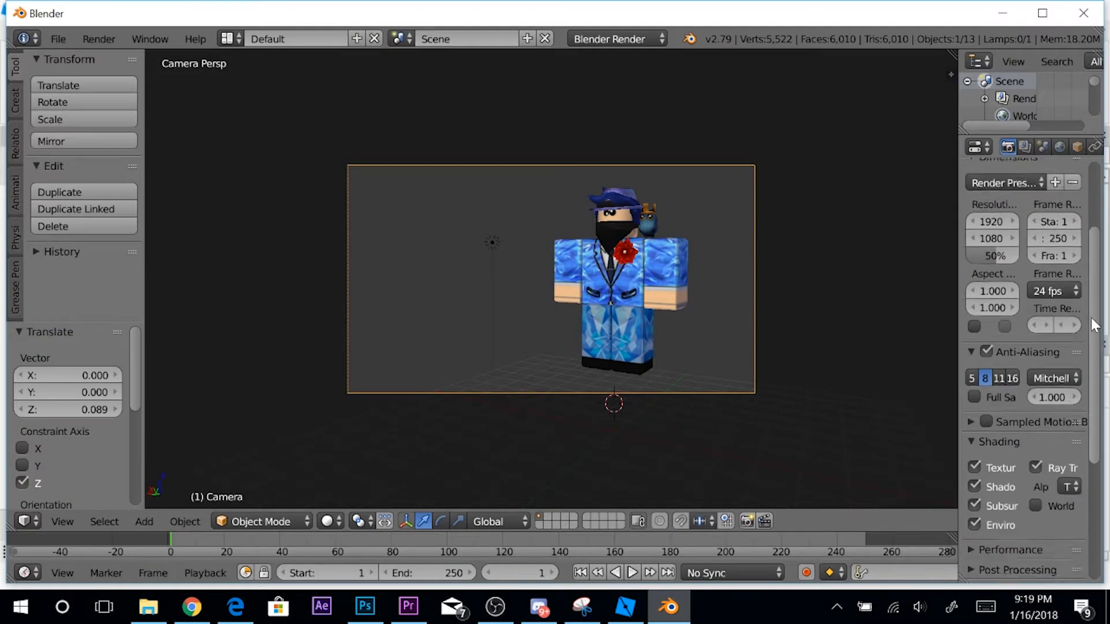
Render the current frame as a lighting test and return the editor to the 3D view.
{"action": "scroll", "coordinate": [963, 235], "scroll_direction": "up", "scroll_amount": 3}
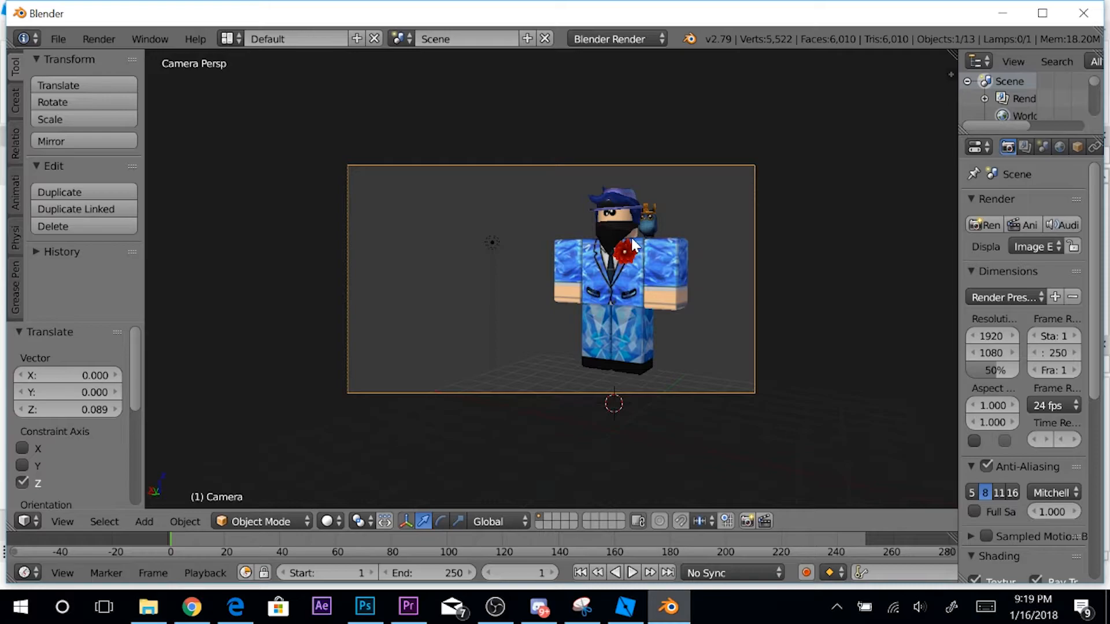
{"action": "left_click", "coordinate": [980, 224]}
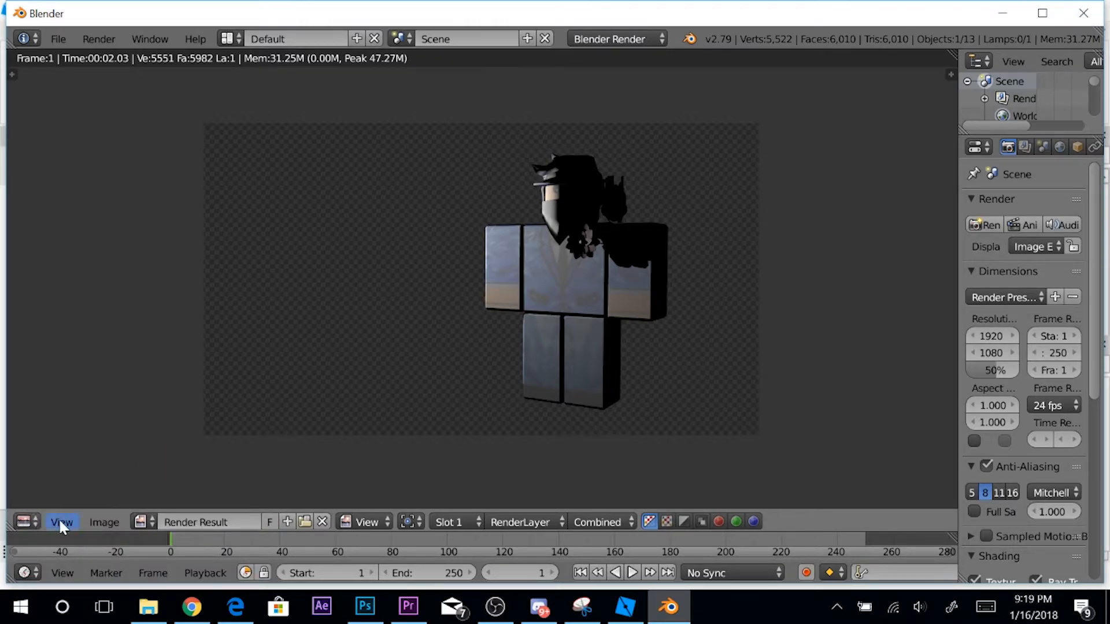
{"action": "left_click", "coordinate": [26, 520]}
{"action": "left_click", "coordinate": [30, 498]}
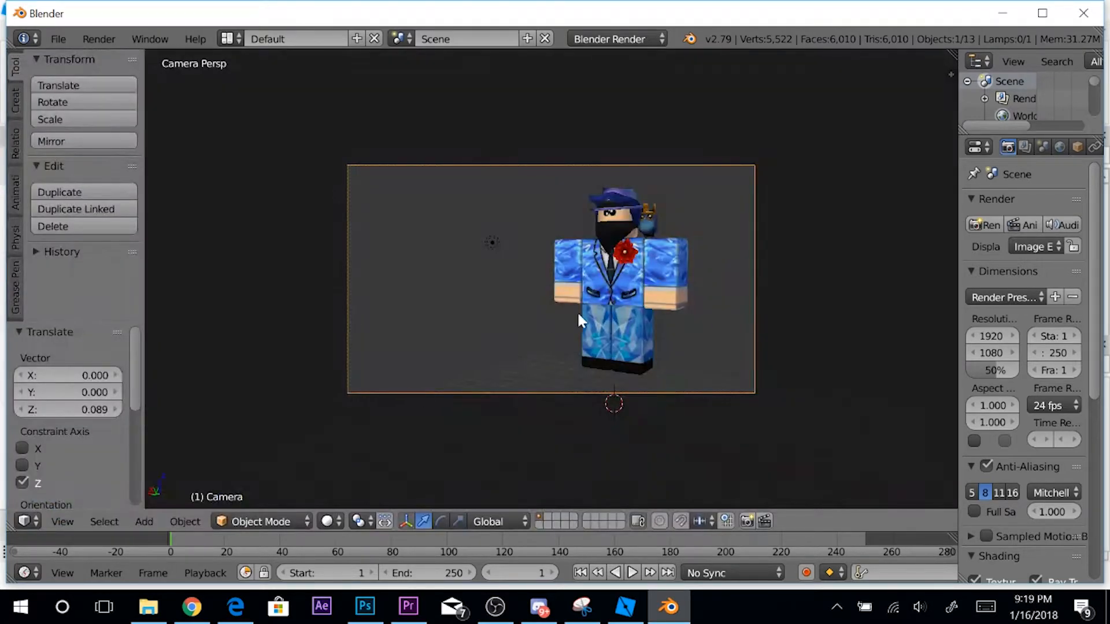
Enable Ambient Occlusion and Environment Lighting for the world and render the character with this lighting.
{"action": "left_click", "coordinate": [1055, 149]}
{"action": "scroll", "coordinate": [1053, 320], "scroll_direction": "down", "scroll_amount": 2}
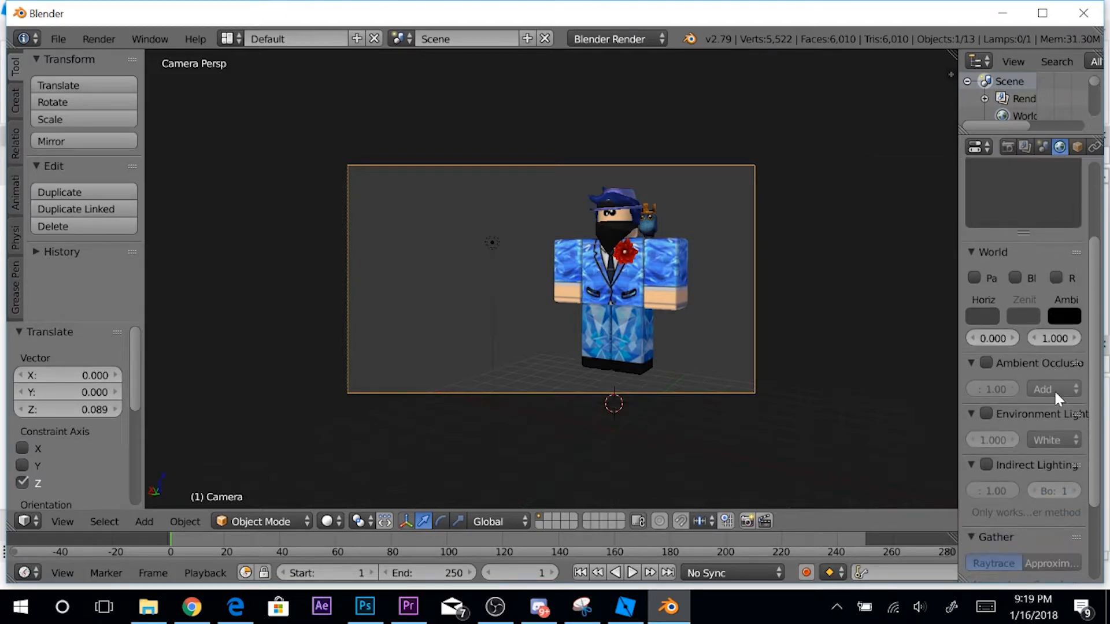
{"action": "left_click", "coordinate": [986, 362]}
{"action": "left_click", "coordinate": [986, 413]}
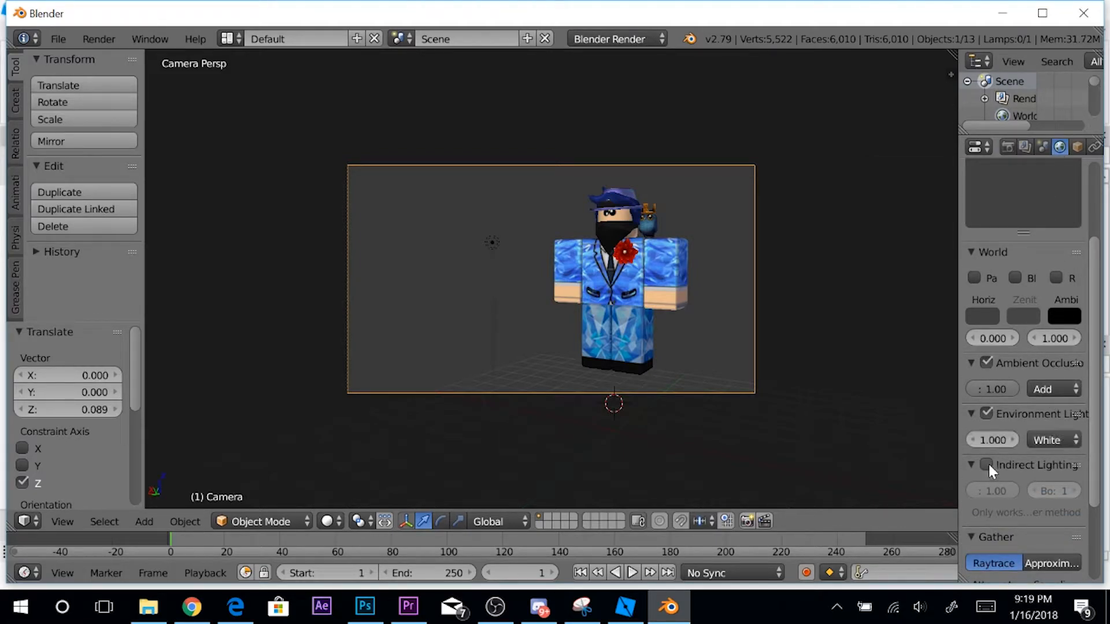
{"action": "left_click", "coordinate": [1008, 147]}
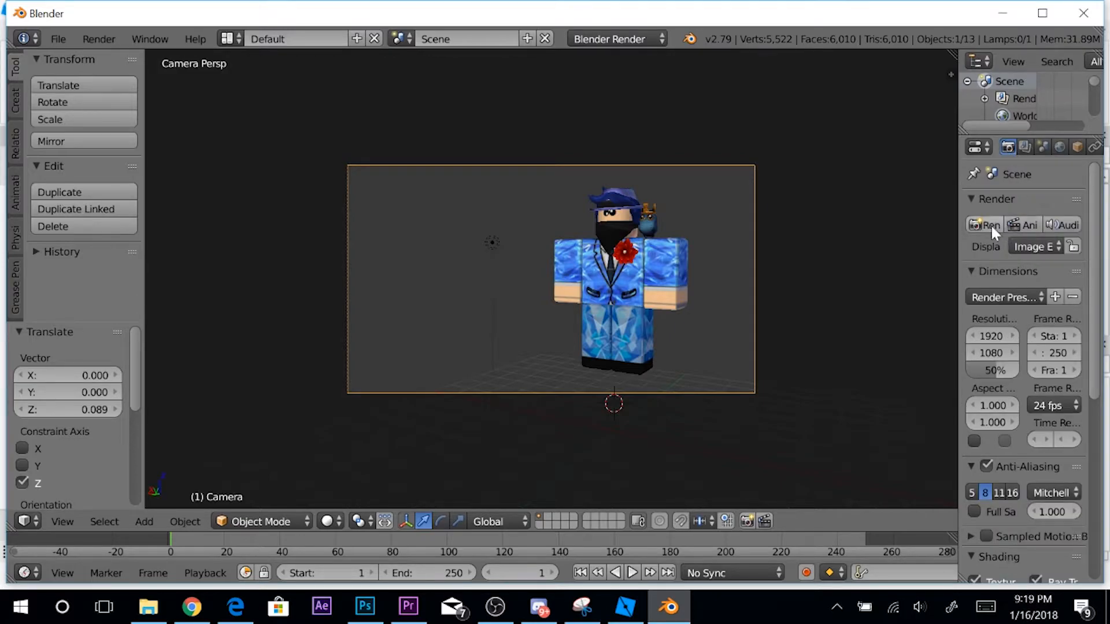
{"action": "left_click", "coordinate": [990, 223]}
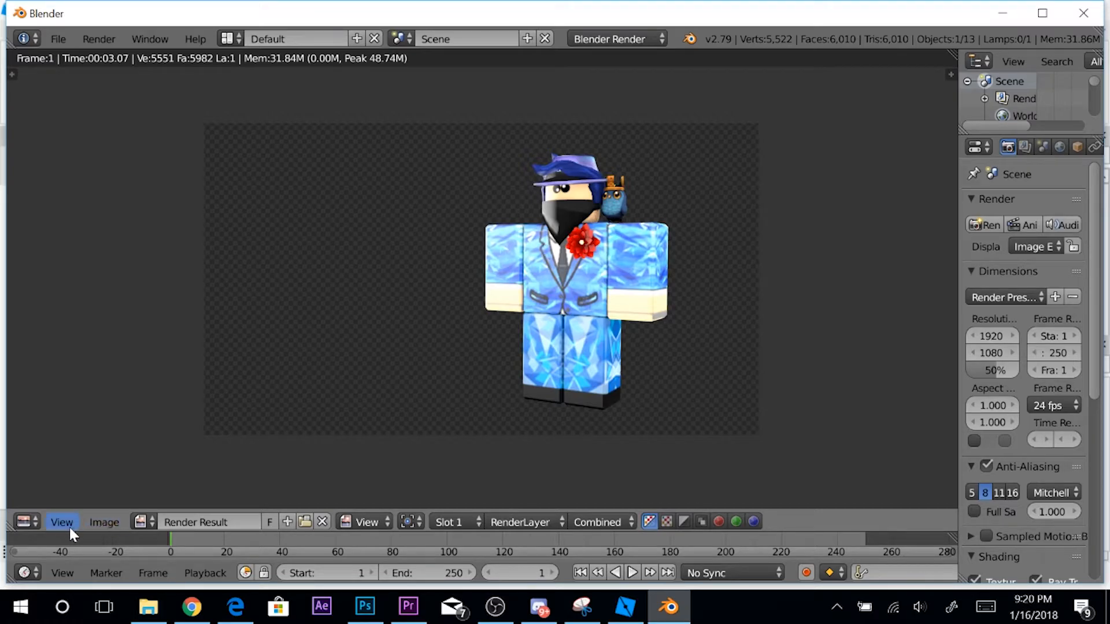
Start saving the rendered image as a PNG in the Desktop folder and open its file name for editing.
{"action": "left_click", "coordinate": [102, 524]}
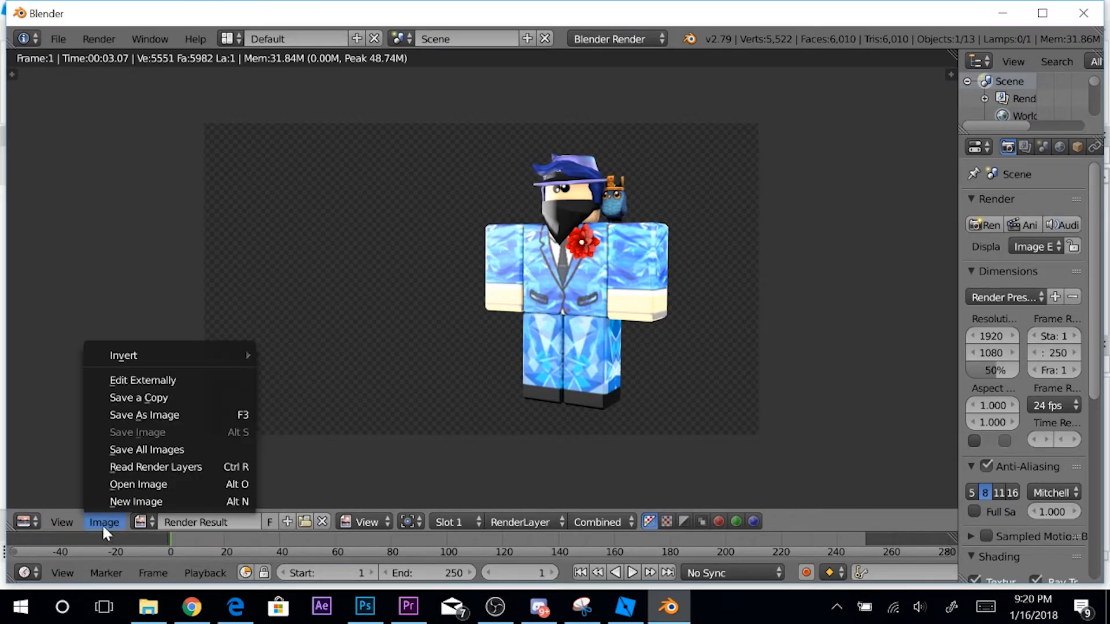
{"action": "left_click", "coordinate": [121, 412]}
{"action": "left_click", "coordinate": [82, 198]}
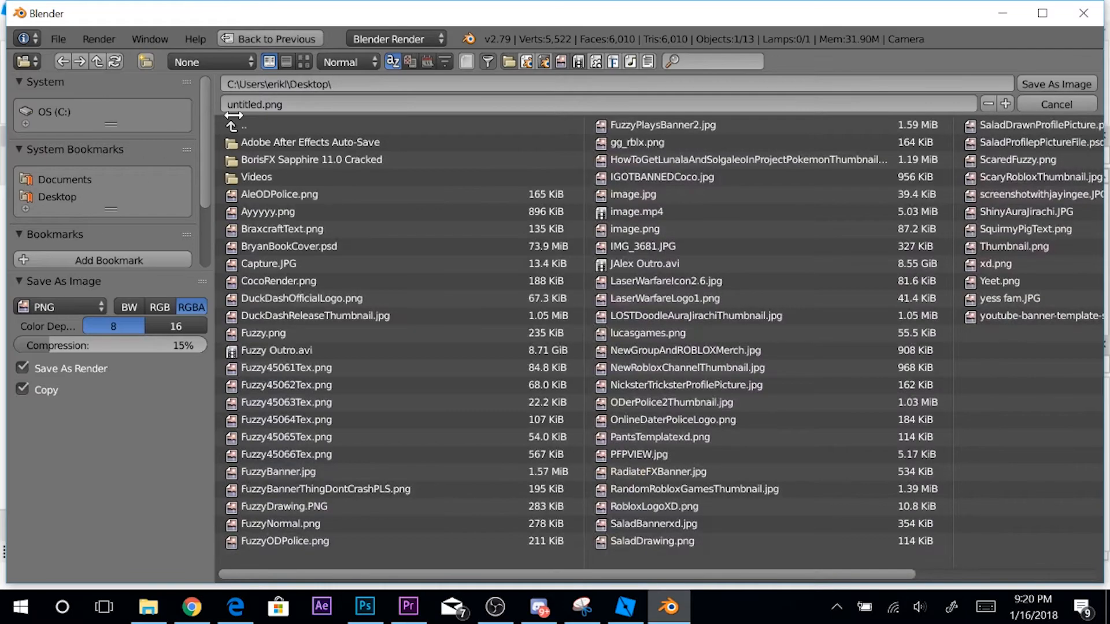
{"action": "left_click", "coordinate": [272, 103]}
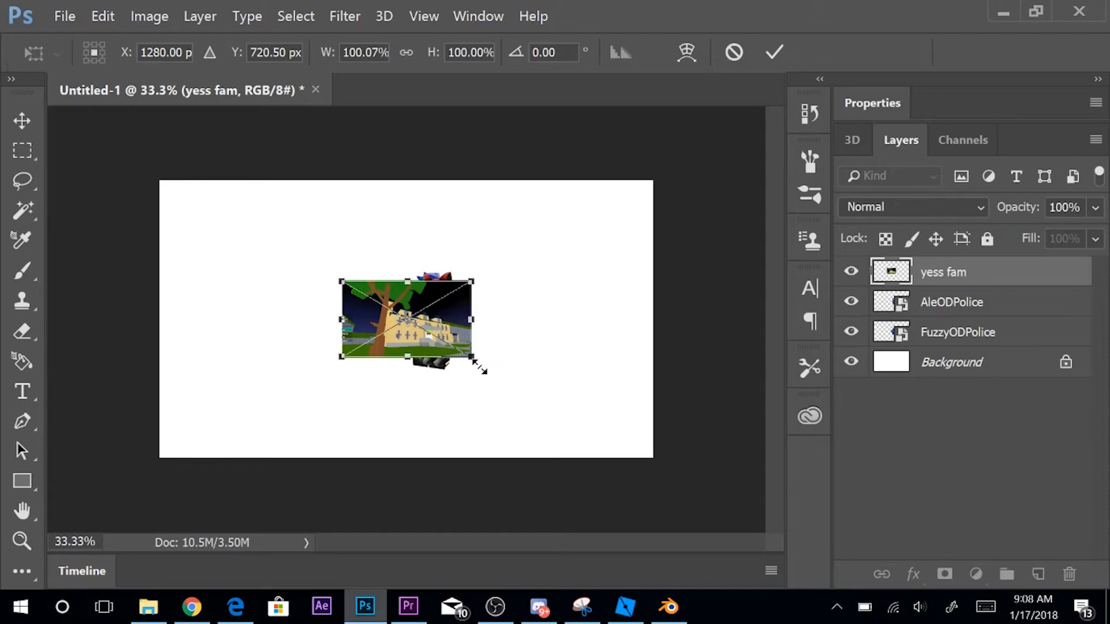
Enlarge the yess fam image to about 435% so it covers the canvas, and order its layer below AleODPolice and FuzzyODPolice.
{"action": "left_click_drag", "start_coordinate": [470, 355], "coordinate": [701, 431]}
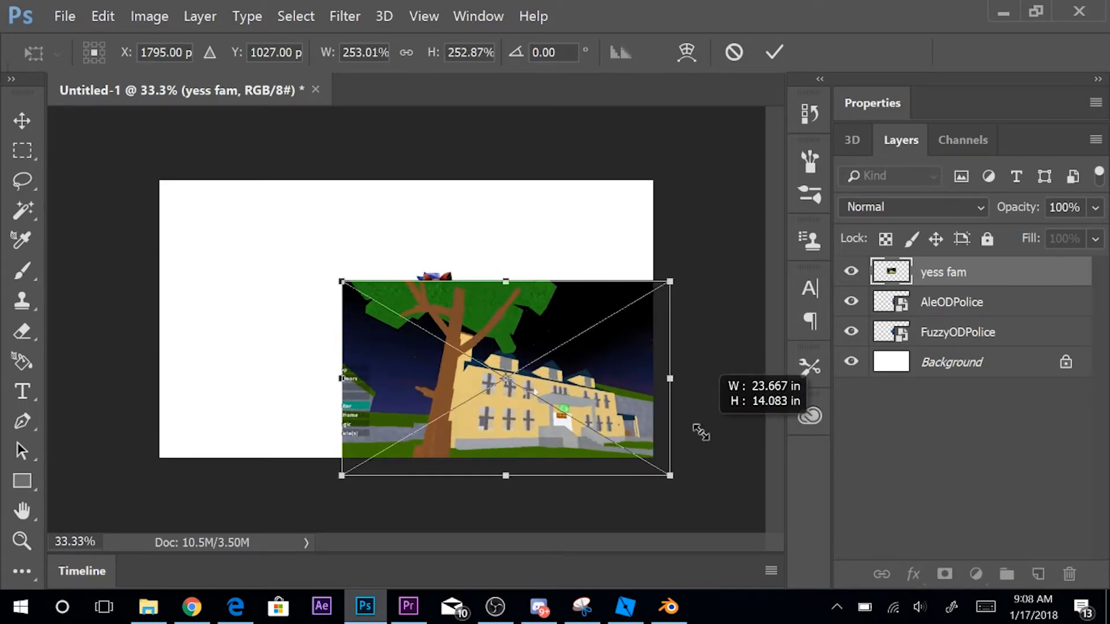
{"action": "left_click_drag", "start_coordinate": [335, 280], "coordinate": [92, 162]}
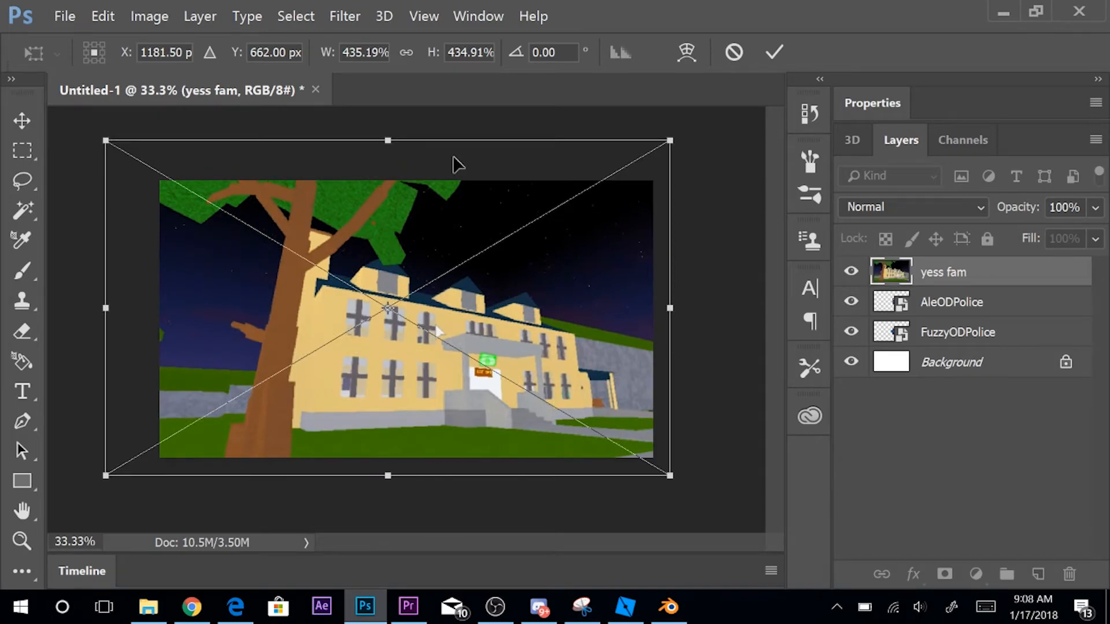
{"action": "left_click", "coordinate": [781, 56]}
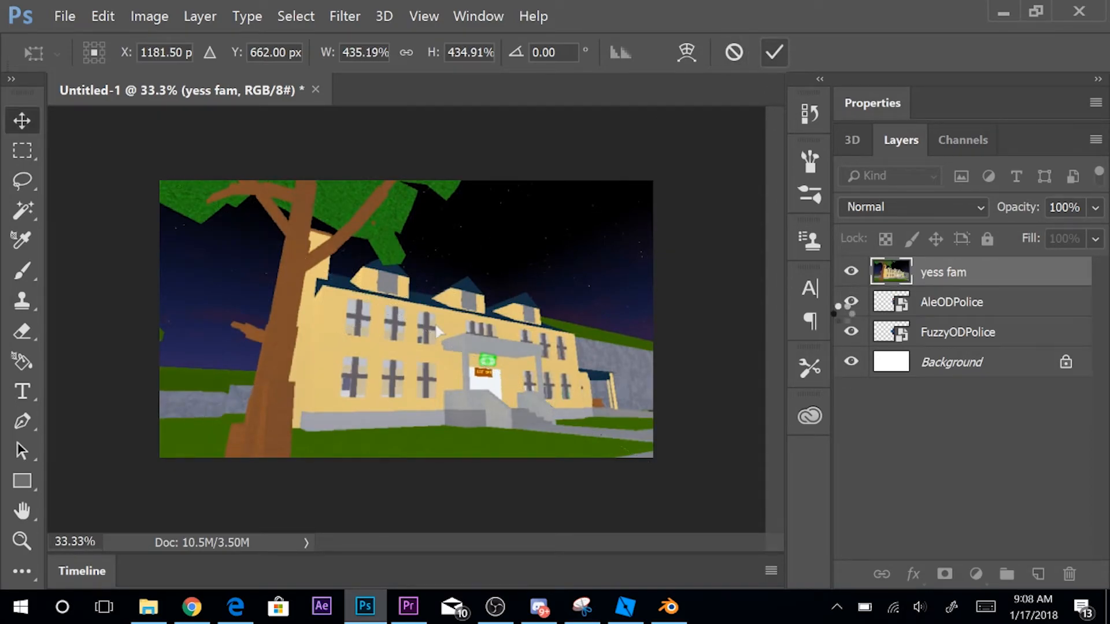
{"action": "left_click_drag", "start_coordinate": [954, 270], "coordinate": [954, 260]}
{"action": "left_click_drag", "start_coordinate": [958, 336], "coordinate": [958, 260]}
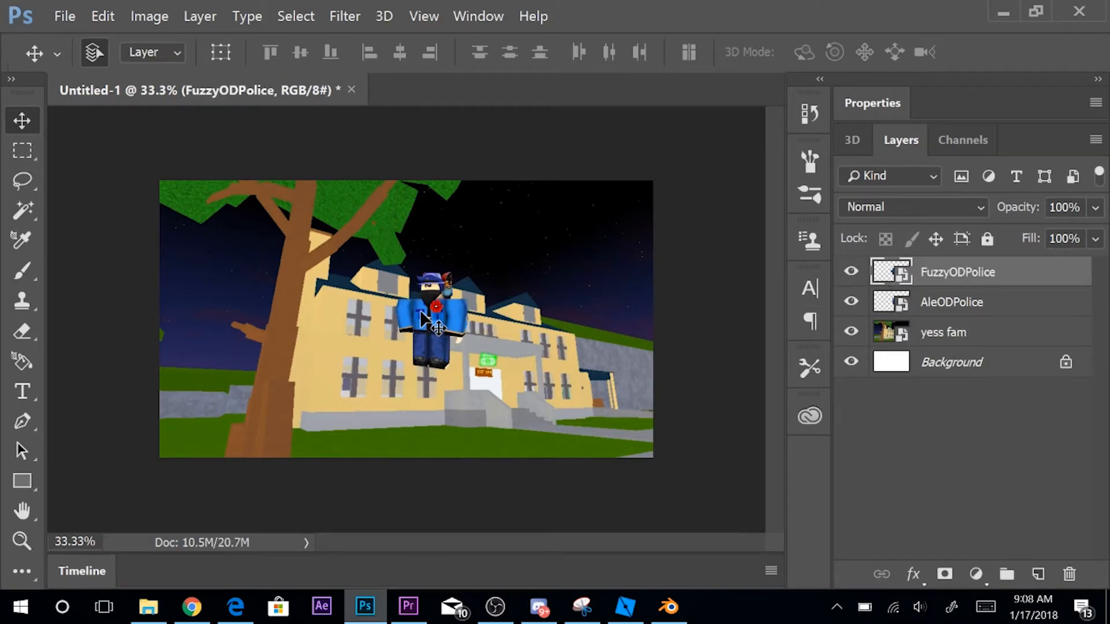
Enlarge the FuzzyODPolice character and place it in front of the building with its lower legs past the canvas edge.
{"action": "key", "text": "ctrl+t"}
{"action": "left_click_drag", "start_coordinate": [580, 437], "coordinate": [628, 464]}
{"action": "left_click_drag", "start_coordinate": [589, 360], "coordinate": [543, 380]}
{"action": "left_click", "coordinate": [781, 57]}
Move the AleODPolice character out from behind FuzzyODPolice, enlarge it and place it beside that character in front of the building.
{"action": "left_click_drag", "start_coordinate": [450, 301], "coordinate": [619, 338]}
{"action": "key", "text": "t"}
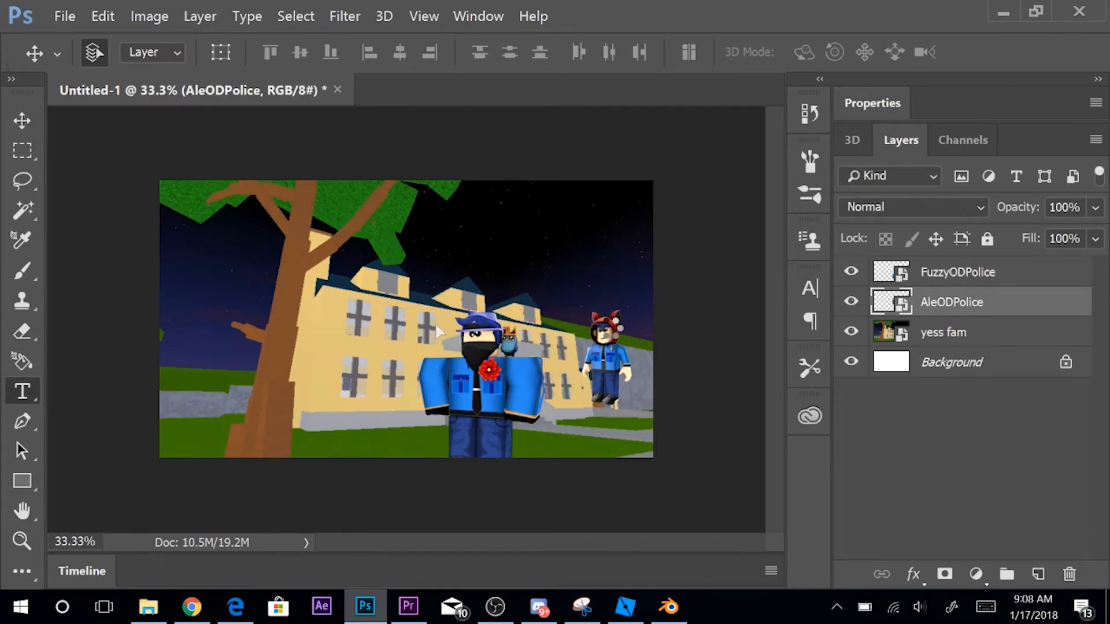
{"action": "key", "text": "ctrl+t"}
{"action": "left_click_drag", "start_coordinate": [483, 409], "coordinate": [334, 487]}
{"action": "left_click_drag", "start_coordinate": [566, 400], "coordinate": [578, 396]}
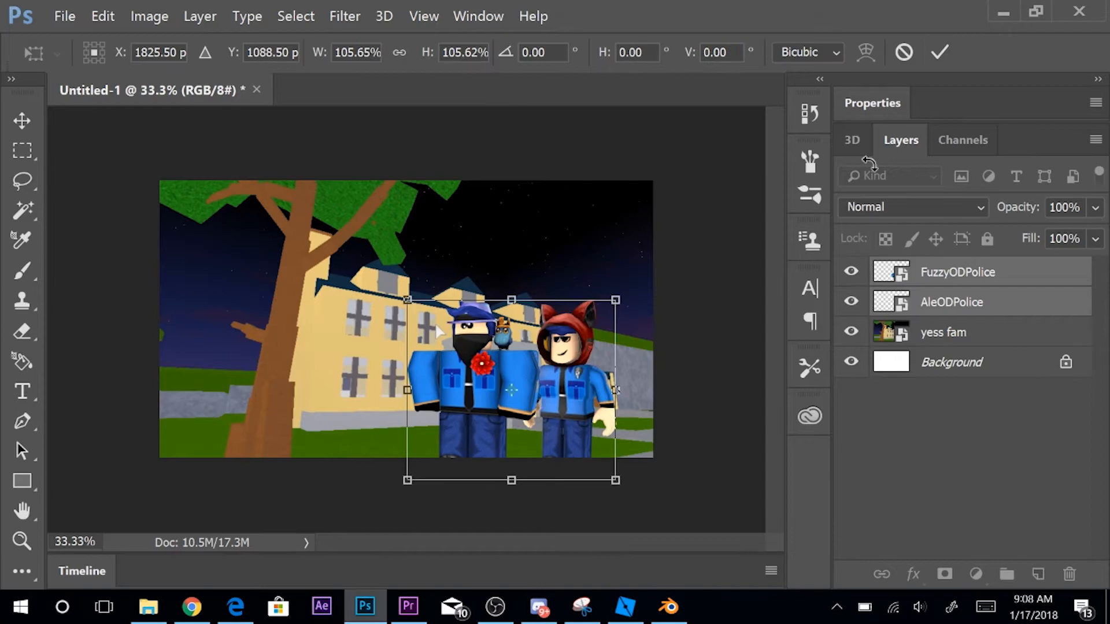
Enlarge FuzzyODPolice and AleODPolice together to about 105.6% and shift the pair slightly down and to the right.
{"action": "left_click", "coordinate": [939, 52]}
{"action": "key", "text": "t"}
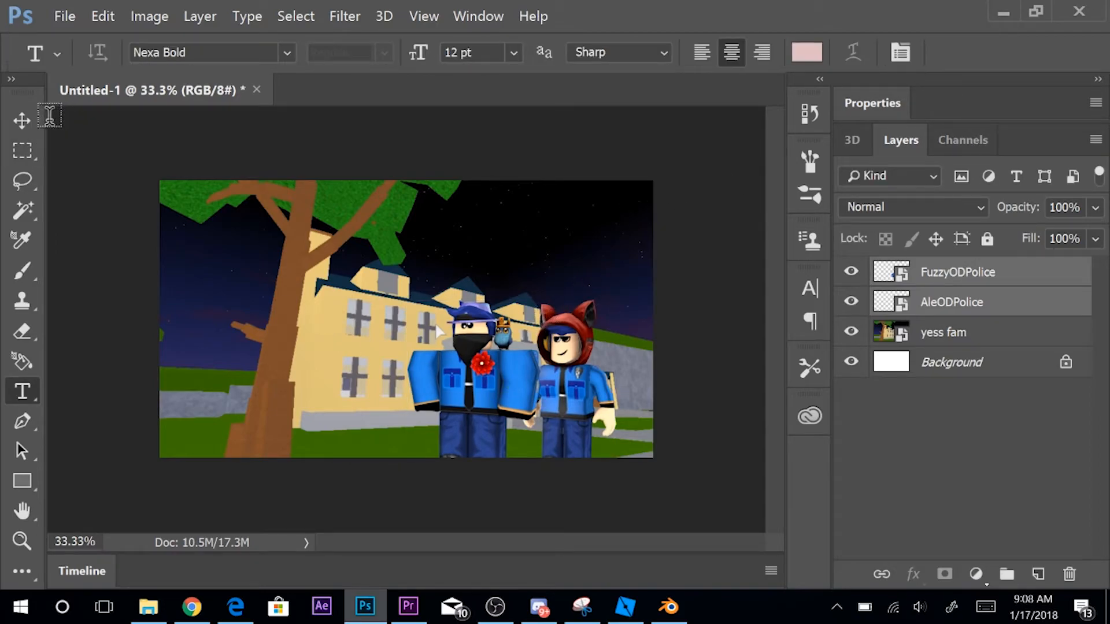
{"action": "key", "text": "v"}
{"action": "left_click_drag", "start_coordinate": [503, 381], "coordinate": [508, 389]}
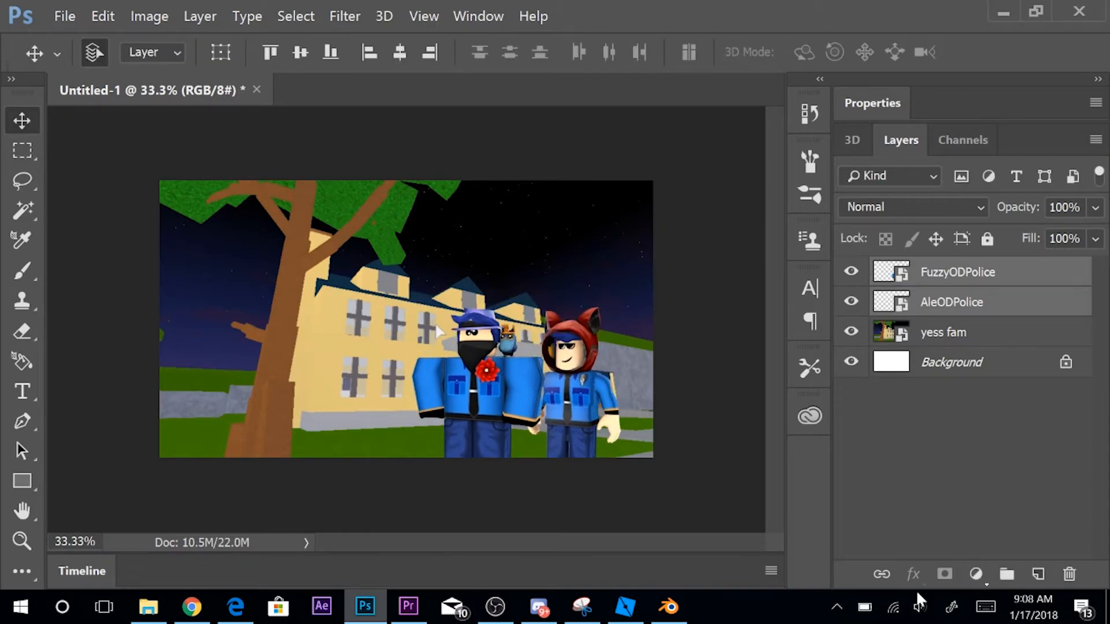
{"action": "left_click", "coordinate": [989, 448]}
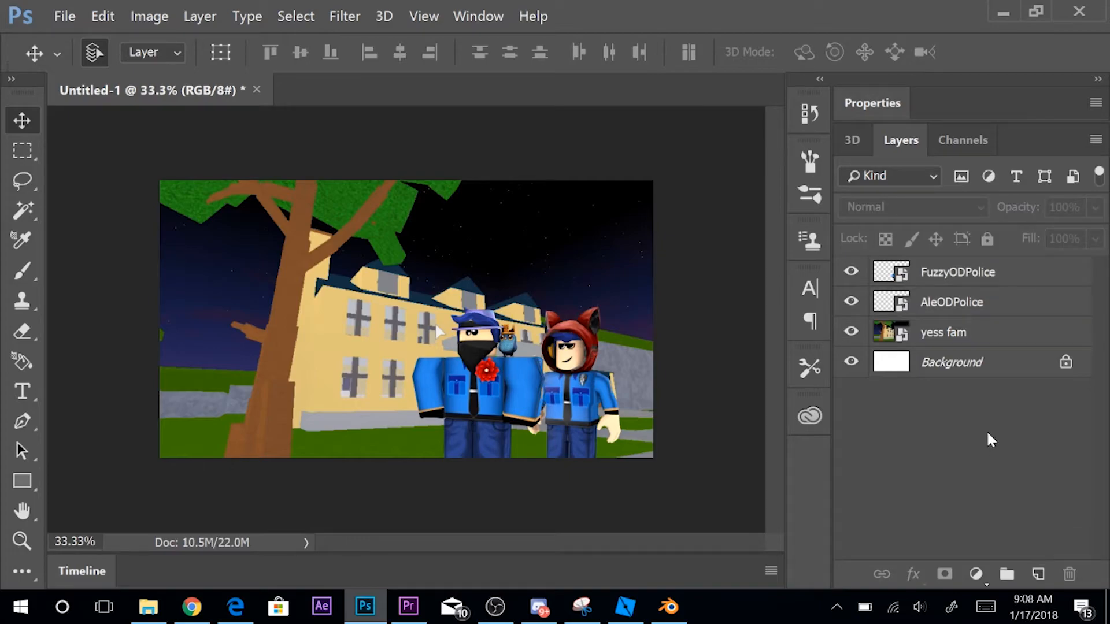
Place the OnlineDaterPoliceLogo image from the desktop, scaled to about 83.5%, in the canvas's upper-left area over the tree.
{"action": "double_click", "coordinate": [685, 23]}
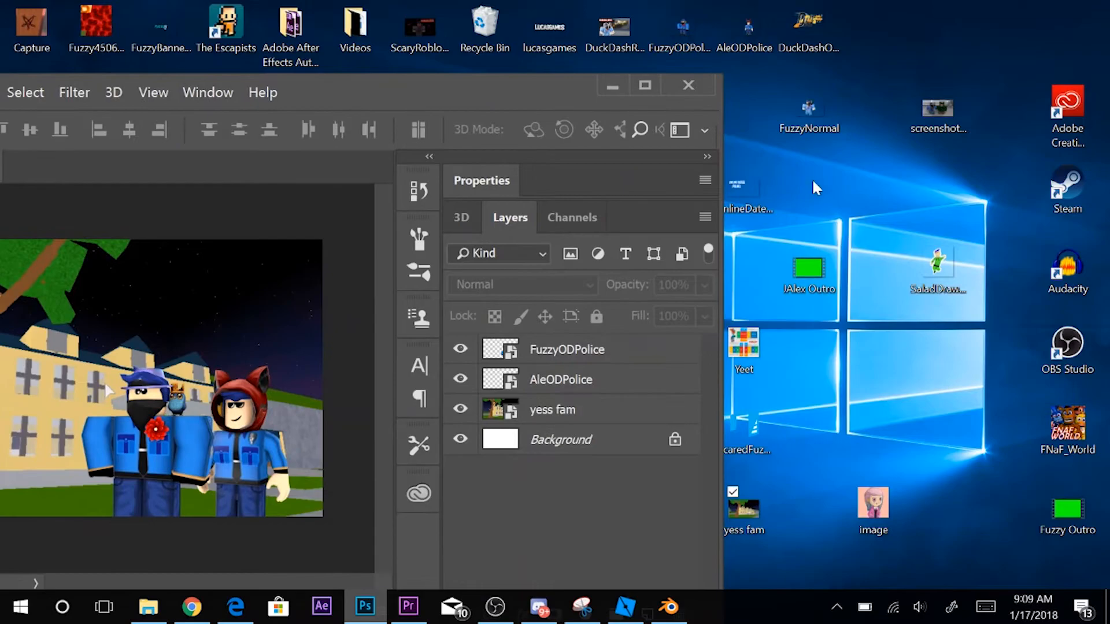
{"action": "left_click_drag", "start_coordinate": [764, 186], "coordinate": [168, 298]}
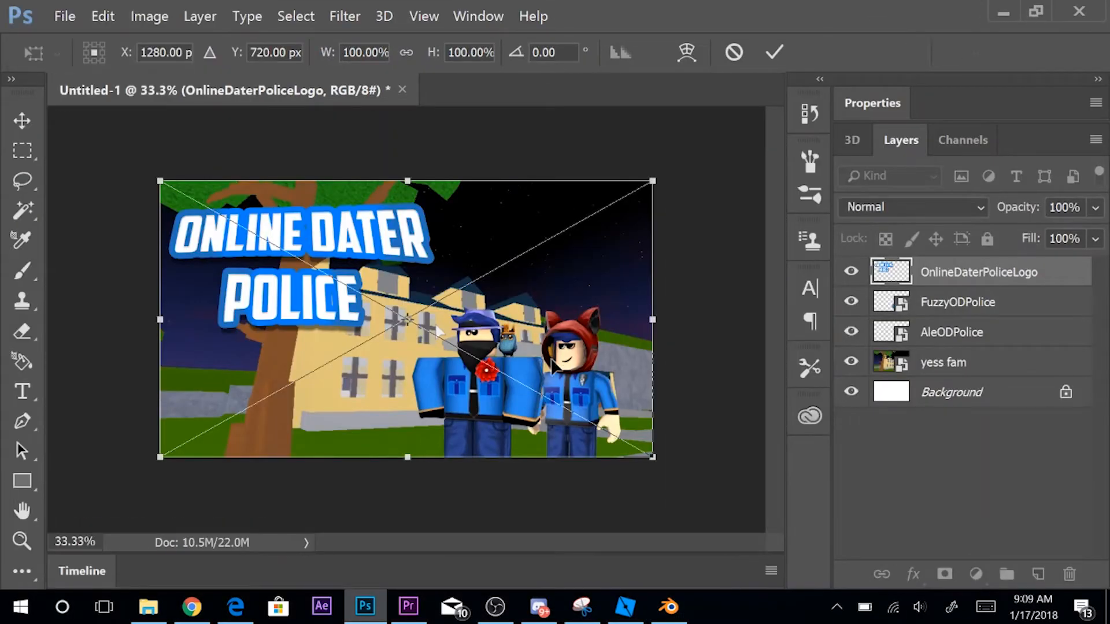
{"action": "left_click_drag", "start_coordinate": [653, 456], "coordinate": [569, 410]}
{"action": "left_click_drag", "start_coordinate": [320, 233], "coordinate": [334, 244]}
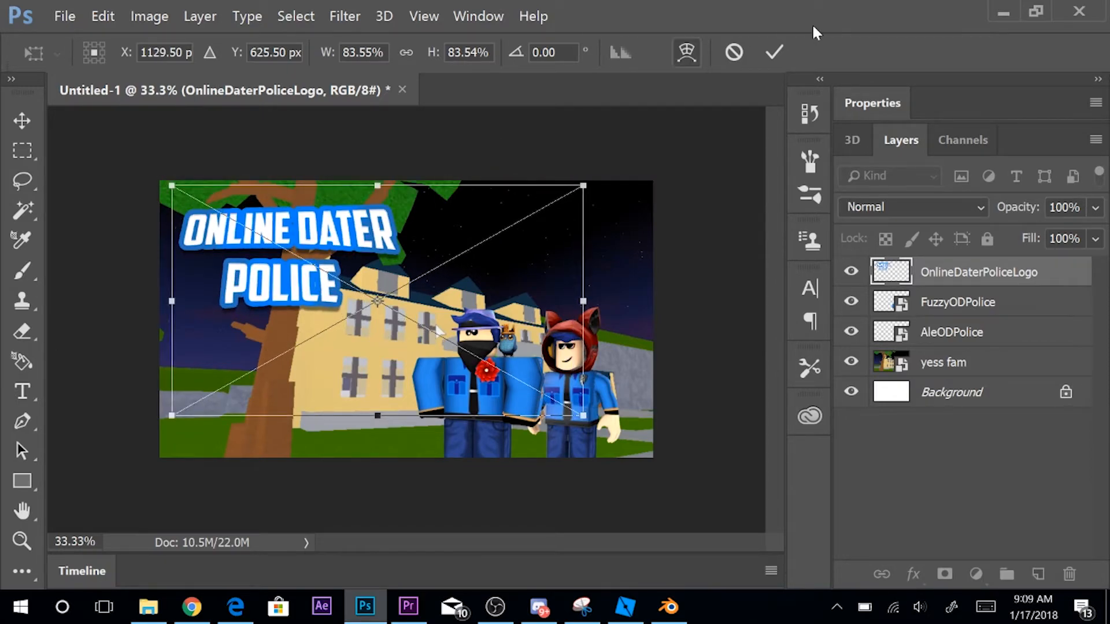
{"action": "left_click", "coordinate": [774, 53]}
Apply a Gaussian Blur of about 15 pixels to the yess fam background and nudge the OnlineDaterPoliceLogo slightly up and left.
{"action": "left_click", "coordinate": [917, 369]}
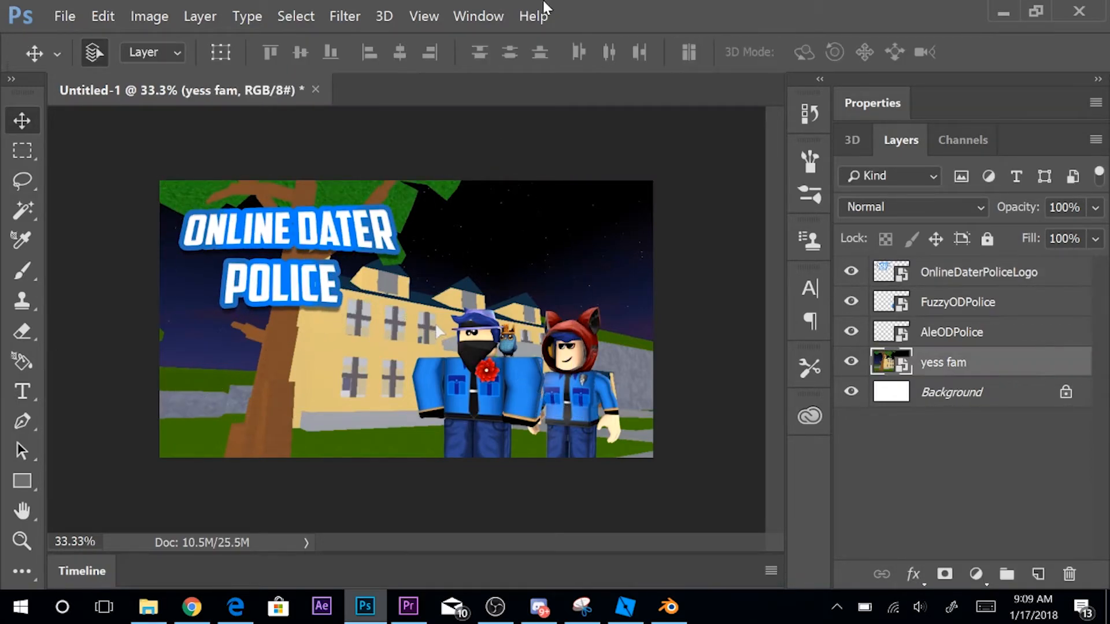
{"action": "left_click", "coordinate": [335, 17]}
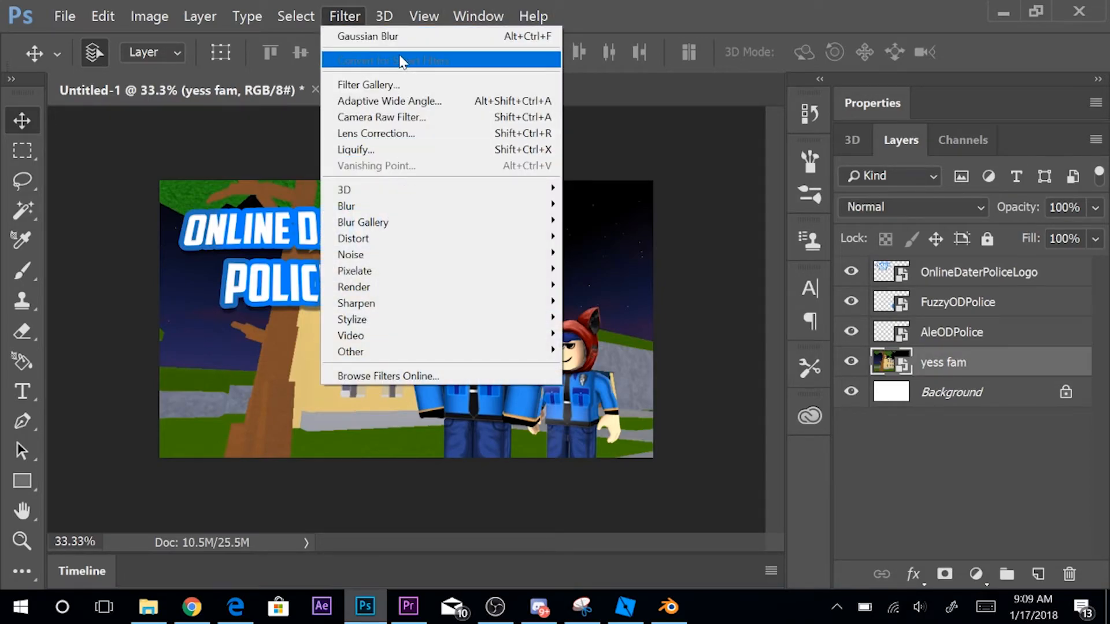
{"action": "left_click", "coordinate": [410, 36]}
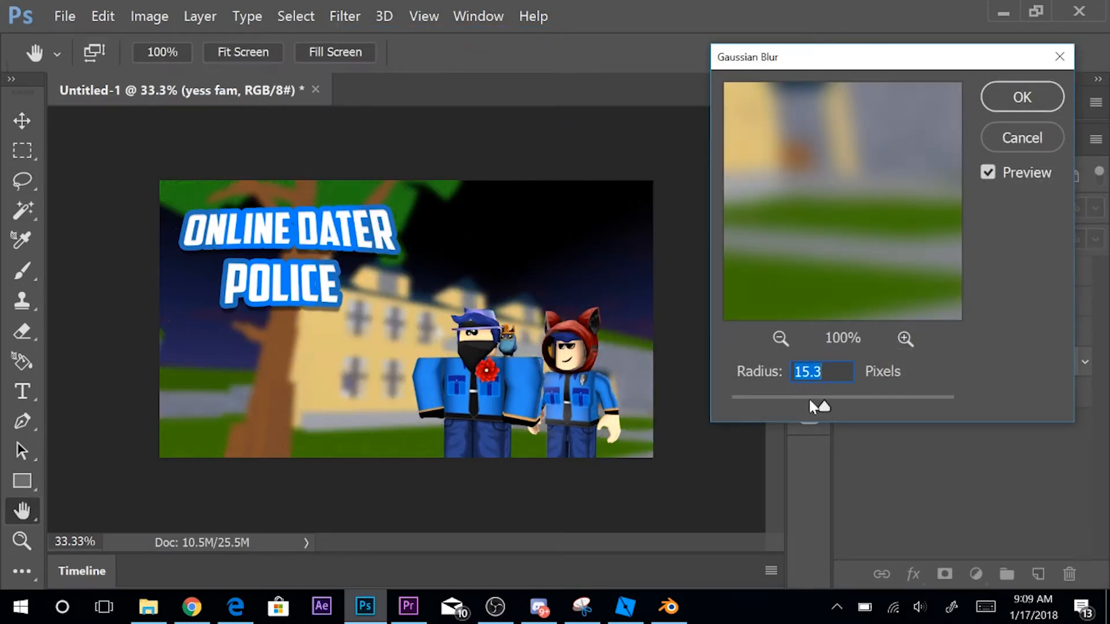
{"action": "left_click_drag", "start_coordinate": [822, 407], "coordinate": [821, 408]}
{"action": "left_click", "coordinate": [1017, 95]}
{"action": "mouse_move", "coordinate": [331, 237]}
{"action": "left_mouse_down"}
{"action": "mouse_move", "coordinate": [309, 237]}
{"action": "mouse_move", "coordinate": [323, 225]}
{"action": "left_mouse_up"}
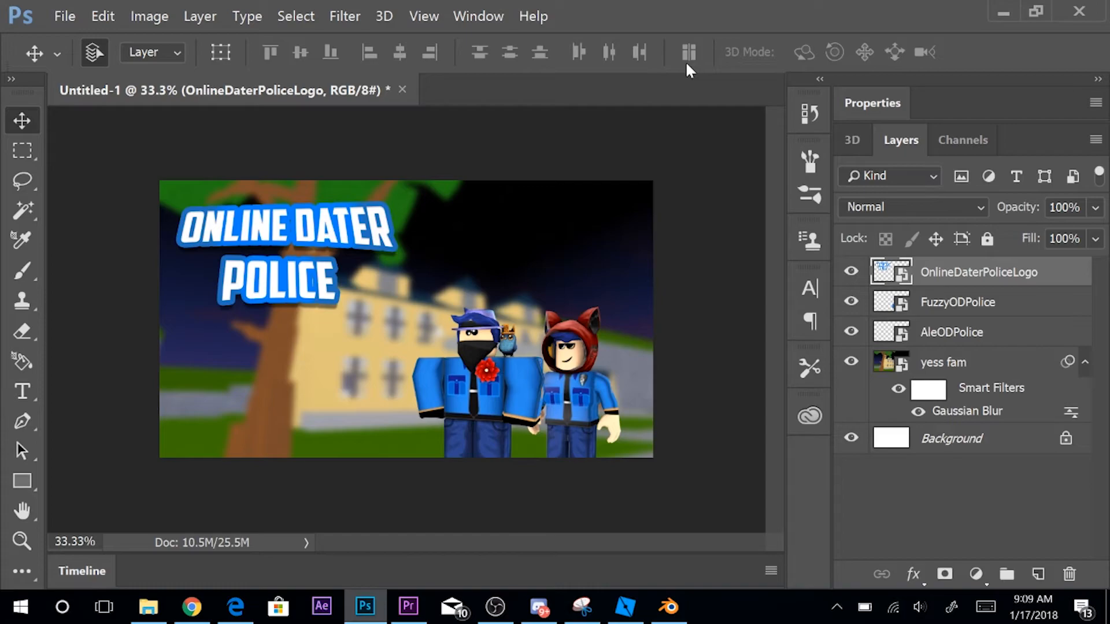
Place the RobloxLogoXD image from the desktop at 100% scale across the characters' legs near the canvas's lower edge.
{"action": "left_click_drag", "start_coordinate": [664, 23], "coordinate": [756, 88]}
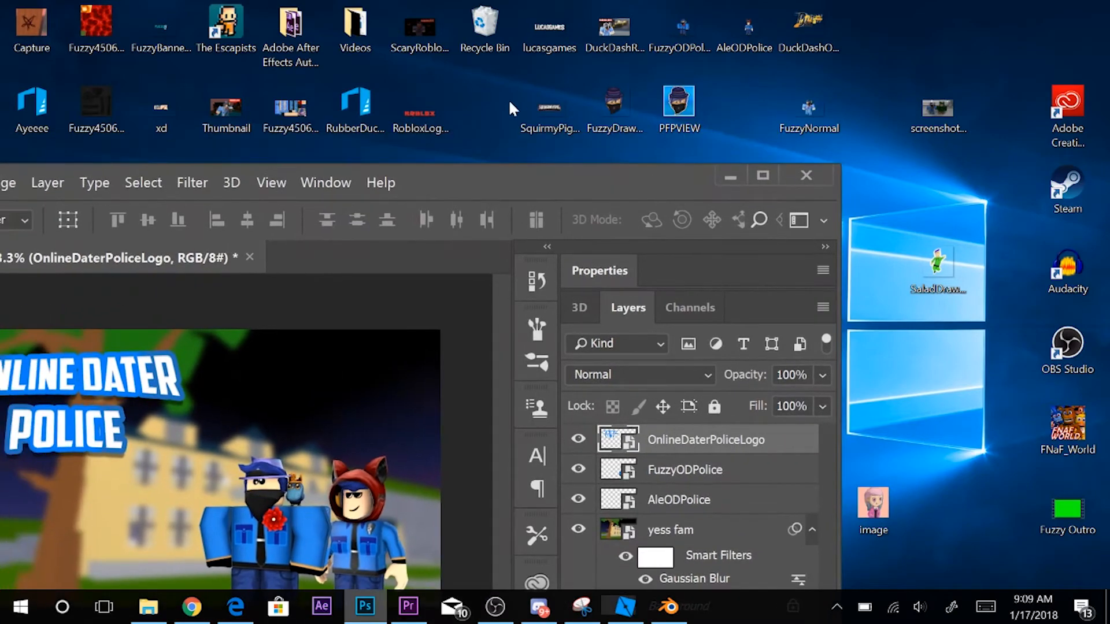
{"action": "left_click_drag", "start_coordinate": [420, 113], "coordinate": [408, 120]}
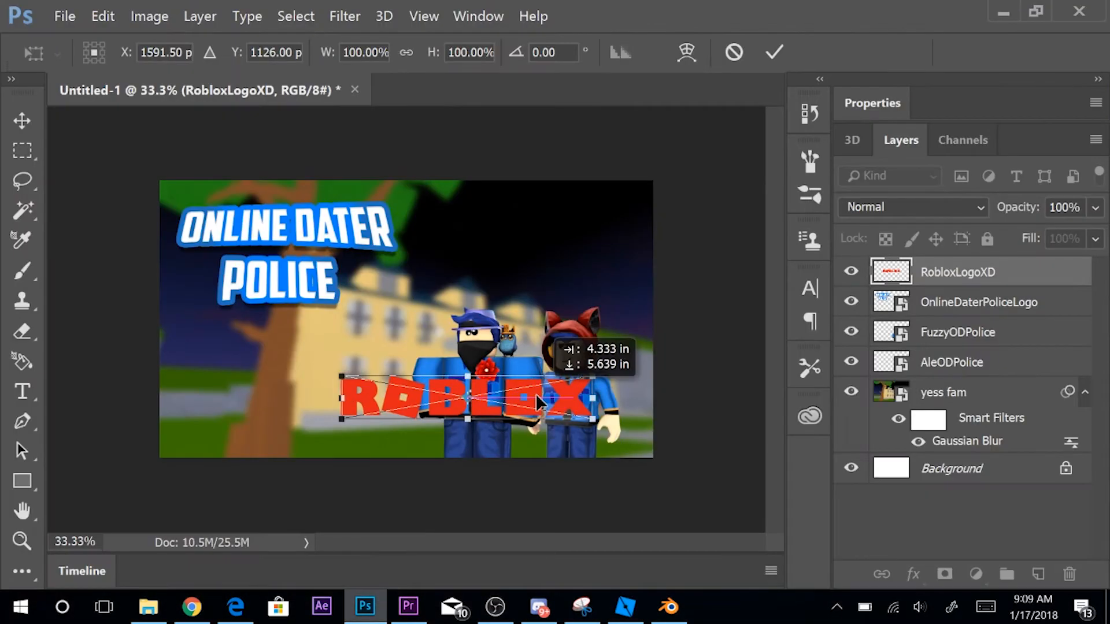
{"action": "left_click_drag", "start_coordinate": [536, 393], "coordinate": [583, 429]}
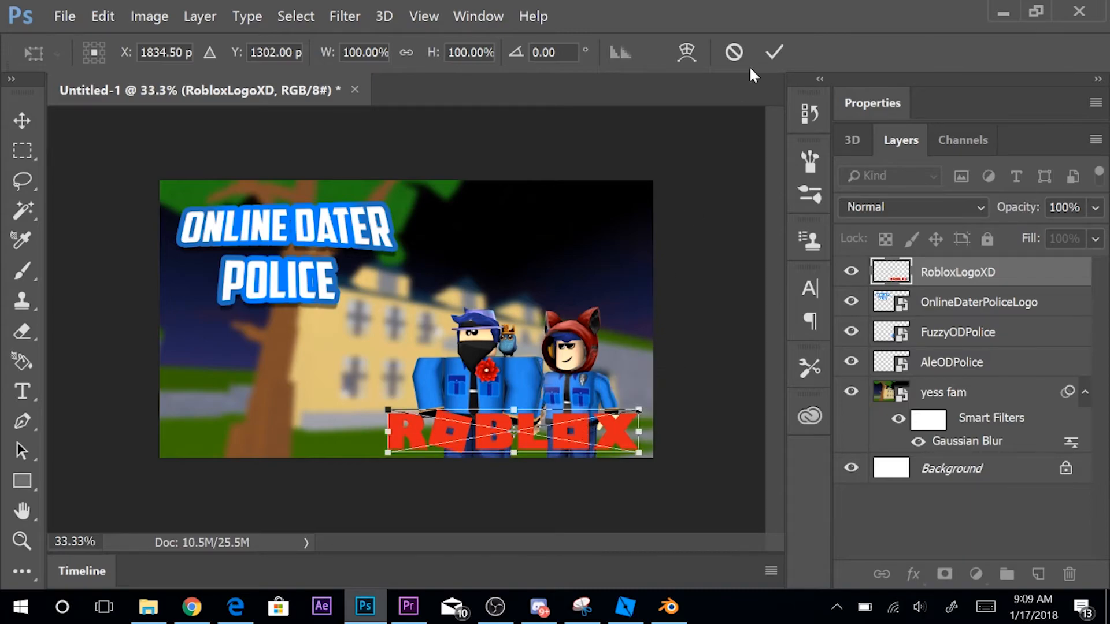
{"action": "left_click", "coordinate": [771, 52]}
Add an outside stroke layer effect in pure red (ff0000) to the RobloxLogoXD layer.
{"action": "right_click", "coordinate": [916, 273]}
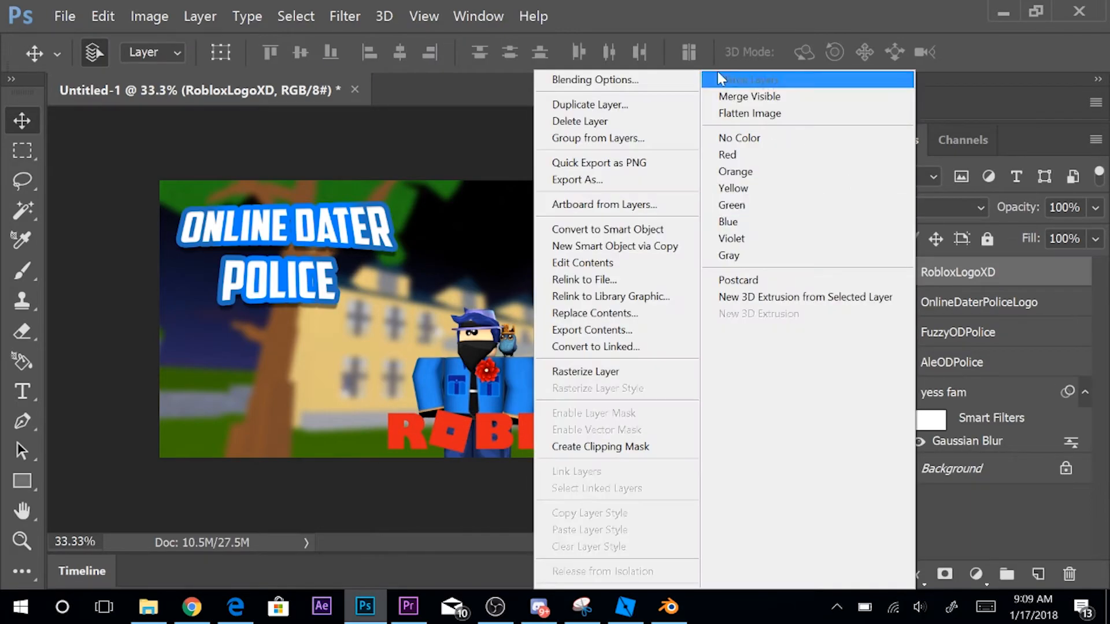
{"action": "left_click", "coordinate": [635, 84]}
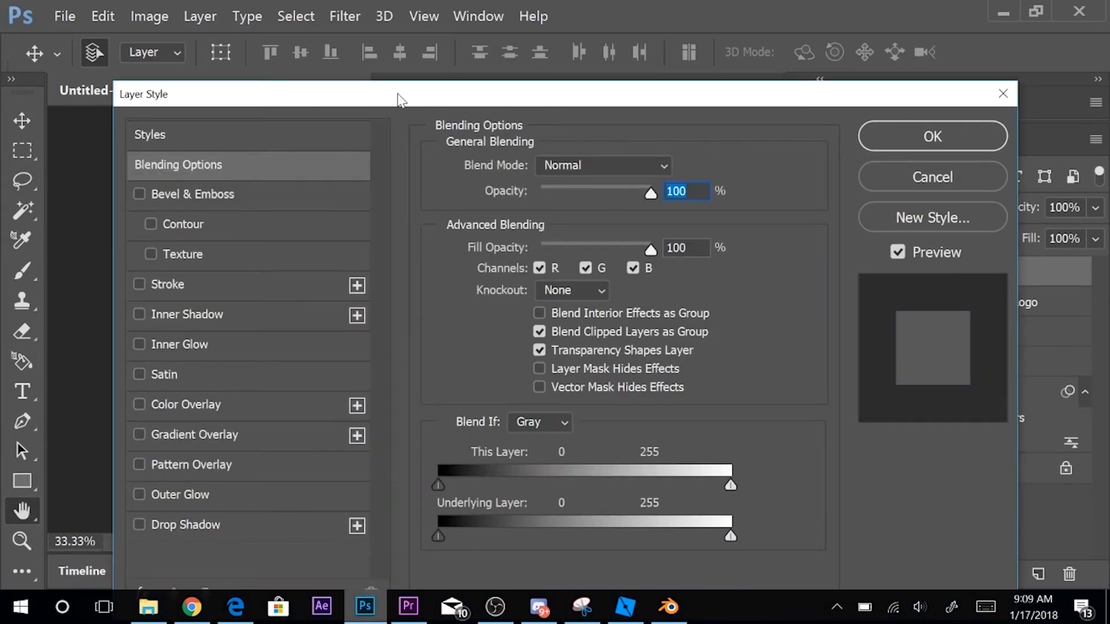
{"action": "left_click_drag", "start_coordinate": [416, 92], "coordinate": [1047, 53]}
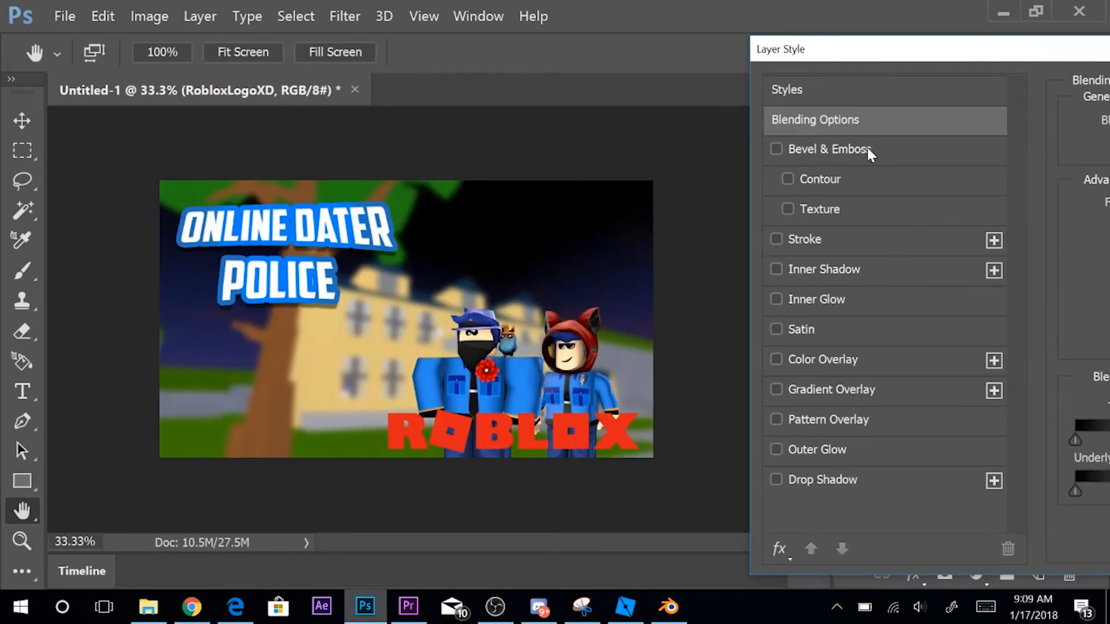
{"action": "left_click", "coordinate": [776, 238]}
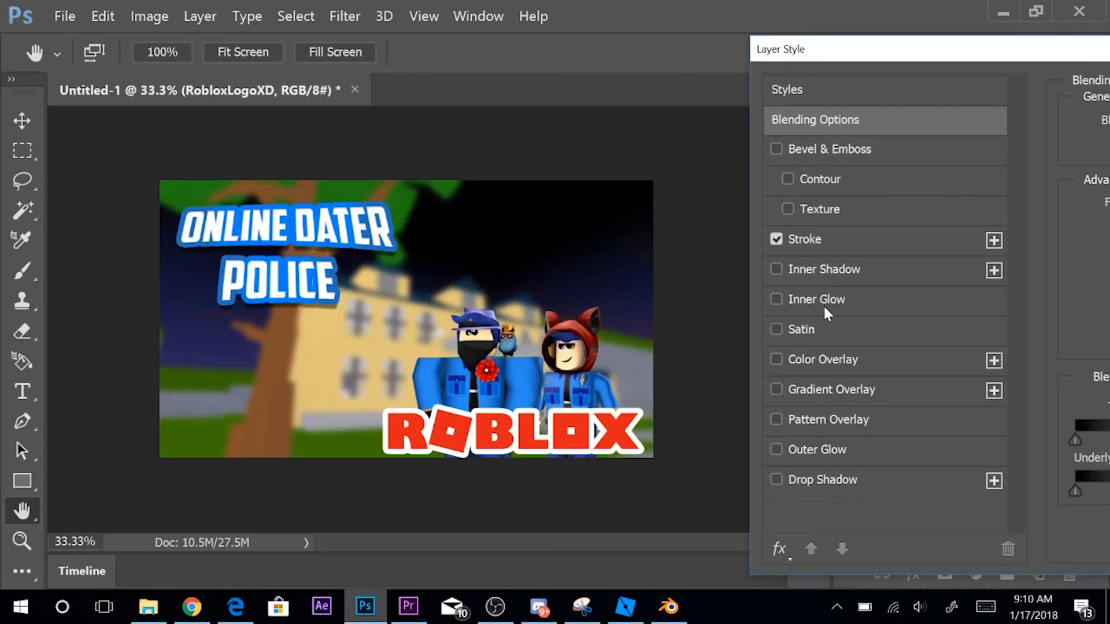
{"action": "left_click", "coordinate": [834, 240]}
{"action": "left_click_drag", "start_coordinate": [991, 57], "coordinate": [910, 57]}
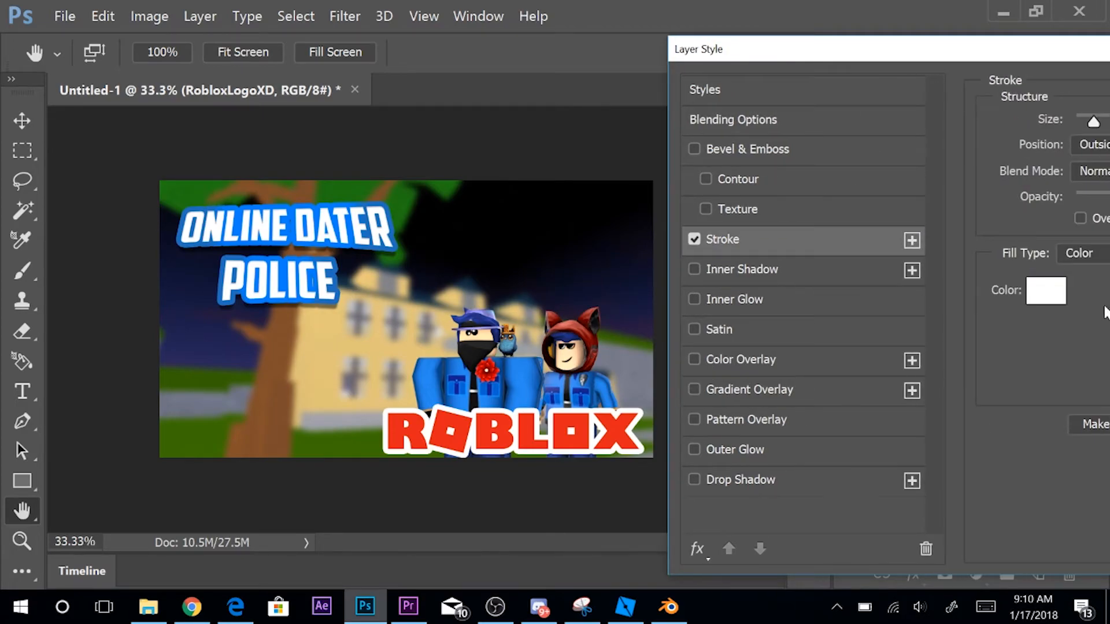
{"action": "left_click", "coordinate": [1045, 291]}
{"action": "left_click_drag", "start_coordinate": [416, 218], "coordinate": [716, 57]}
{"action": "left_click", "coordinate": [786, 104]}
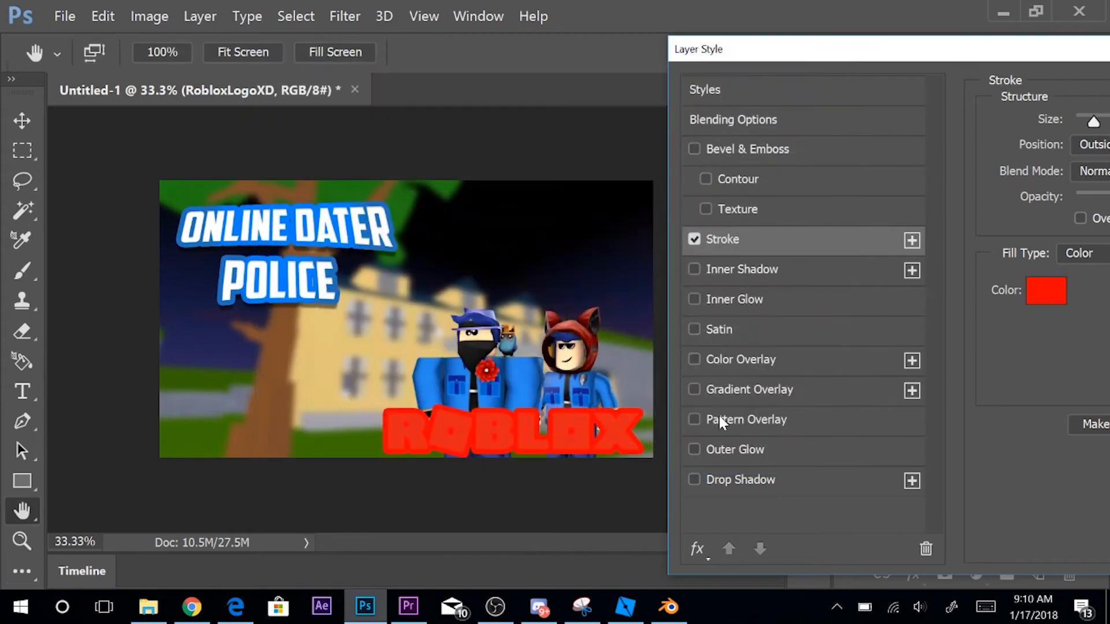
Give RobloxLogoXD a white color overlay, inner shadow and drop shadow, and set its stroke size to 40 px.
{"action": "left_click", "coordinate": [694, 360]}
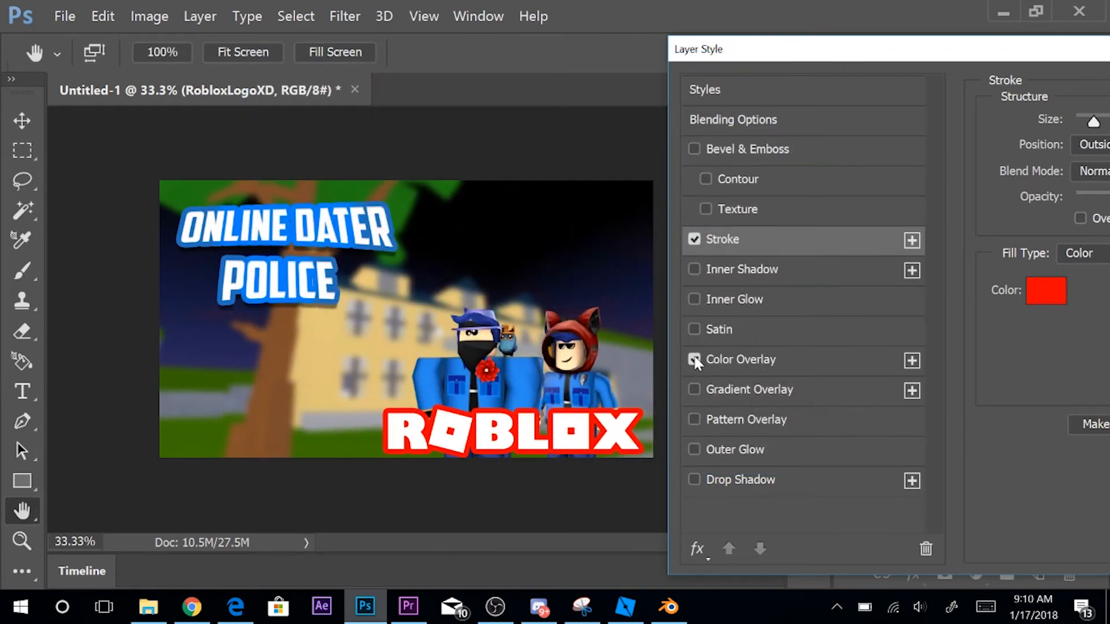
{"action": "left_click_drag", "start_coordinate": [1093, 122], "coordinate": [1100, 124]}
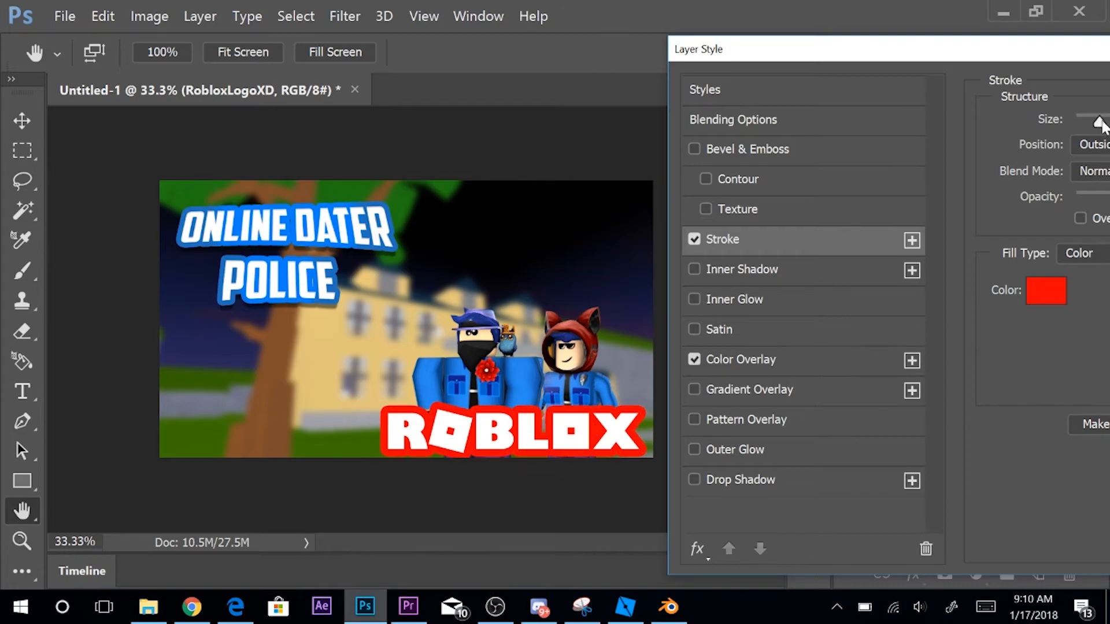
{"action": "left_click", "coordinate": [693, 269]}
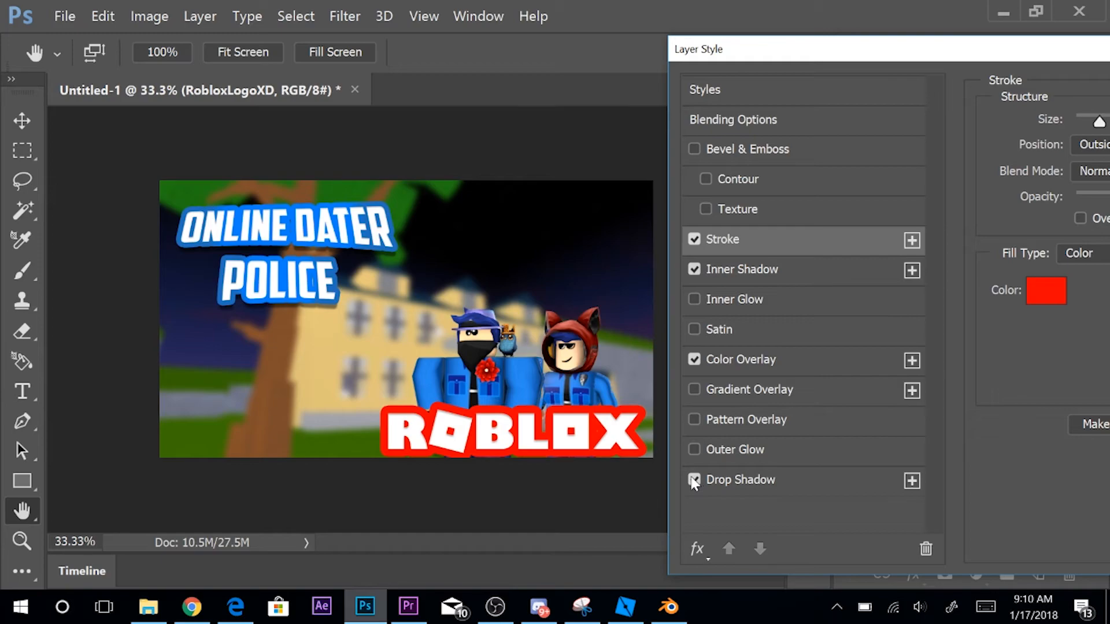
{"action": "left_click_drag", "start_coordinate": [838, 51], "coordinate": [370, 29]}
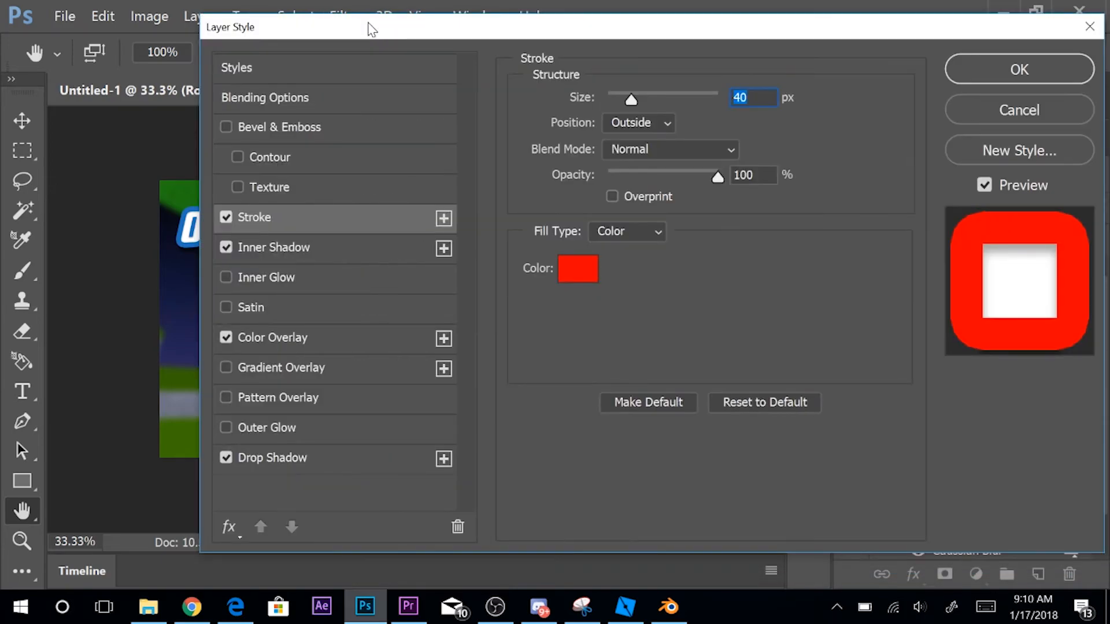
{"action": "left_click", "coordinate": [1035, 63]}
Raise the Roblox logo slightly, and move FuzzyODPolice and AleODPolice together a little higher behind it.
{"action": "mouse_move", "coordinate": [580, 433]}
{"action": "left_mouse_down"}
{"action": "mouse_move", "coordinate": [581, 408]}
{"action": "mouse_move", "coordinate": [582, 428]}
{"action": "left_mouse_up"}
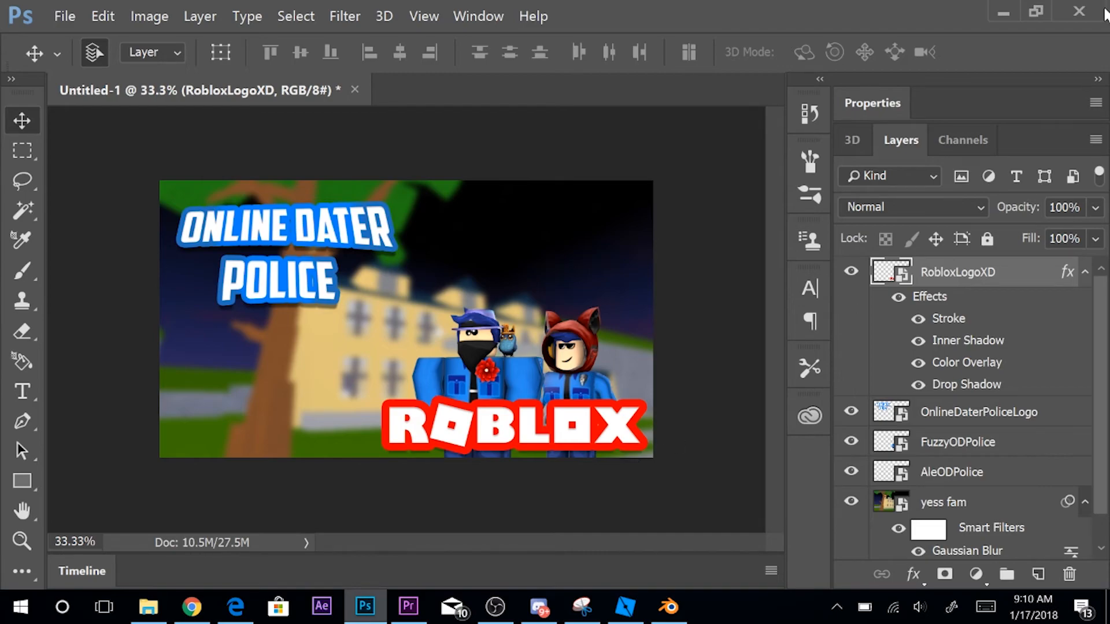
{"action": "left_click", "coordinate": [972, 456]}
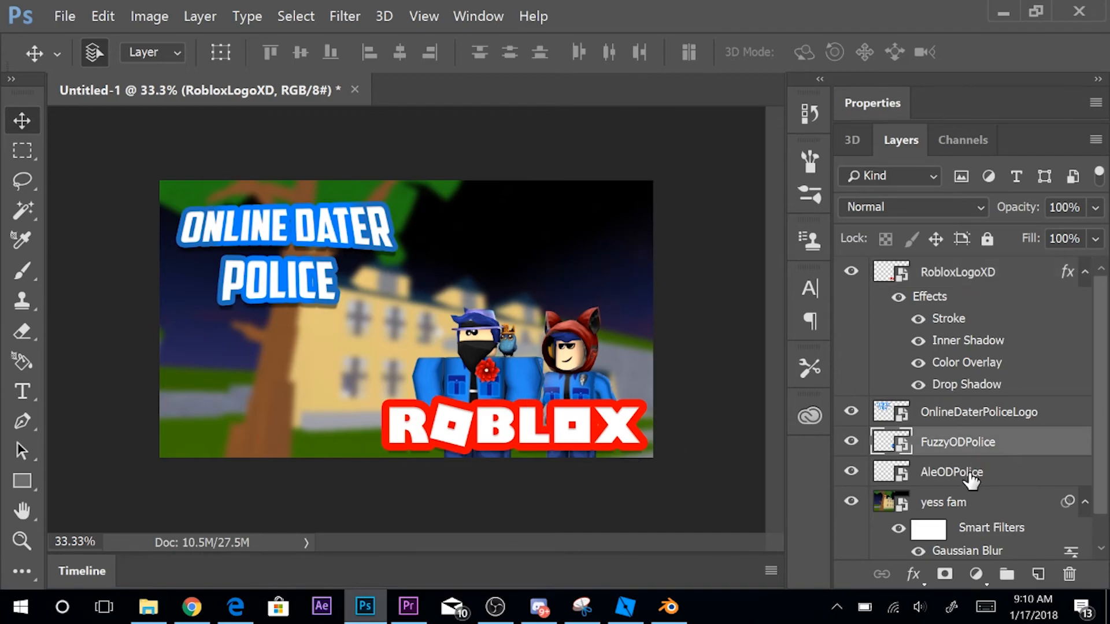
{"action": "left_click", "coordinate": [969, 474], "text": "shift"}
{"action": "left_click_drag", "start_coordinate": [571, 375], "coordinate": [575, 358]}
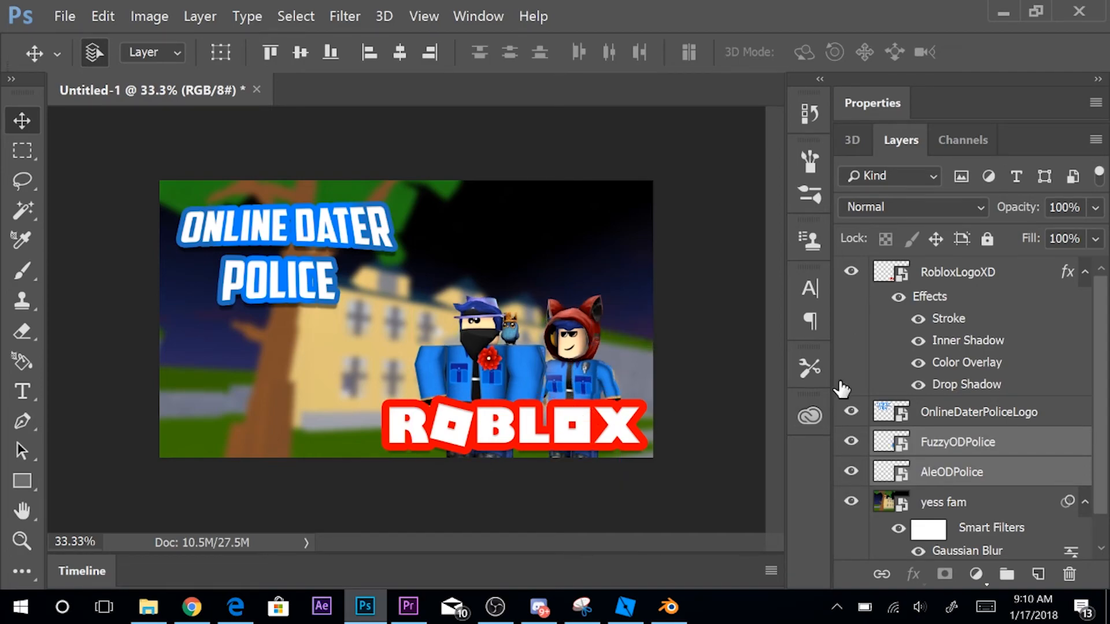
Scale the RobloxLogoXD layer down to about 88% and shift it slightly left to sit centred below the two characters.
{"action": "left_click", "coordinate": [954, 275]}
{"action": "key", "text": "ctrl+t"}
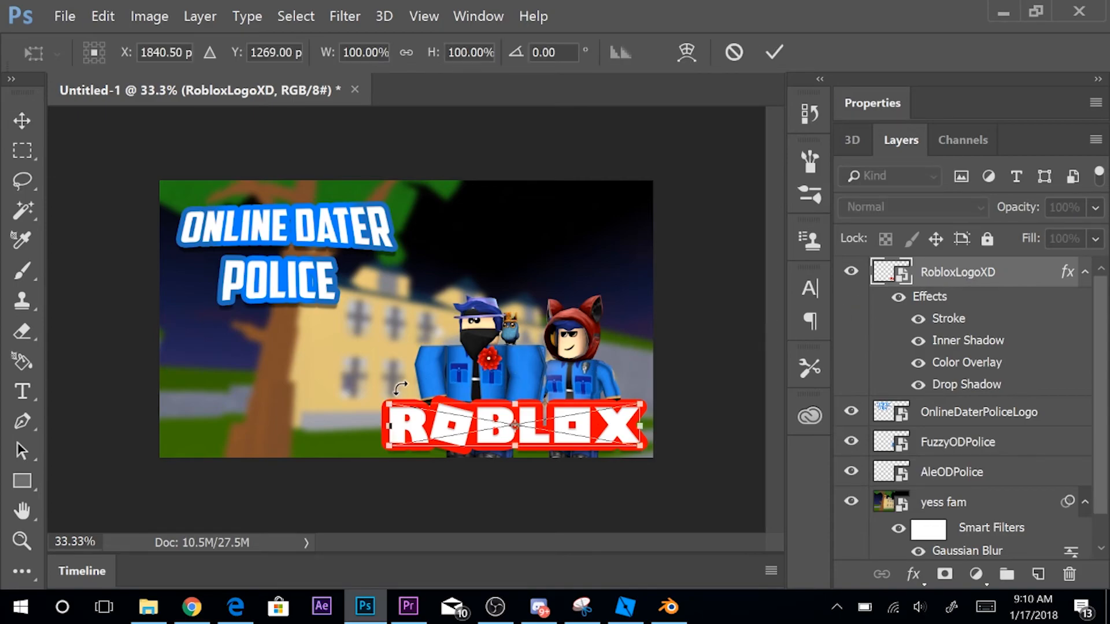
{"action": "left_click_drag", "start_coordinate": [387, 403], "coordinate": [416, 408]}
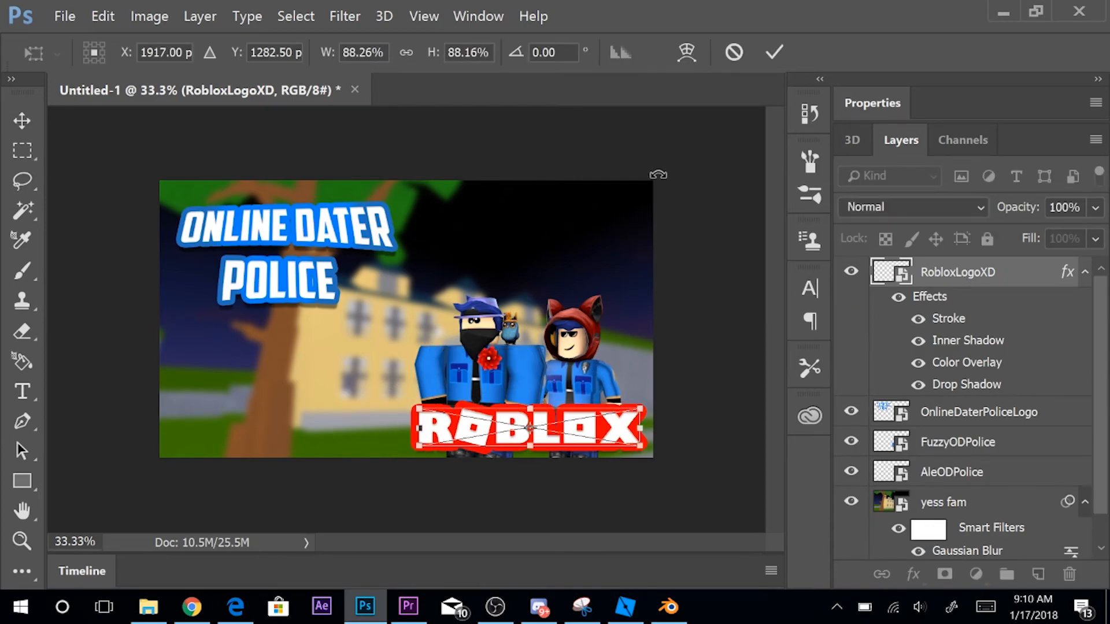
{"action": "left_click", "coordinate": [774, 53]}
{"action": "left_click_drag", "start_coordinate": [595, 409], "coordinate": [575, 424]}
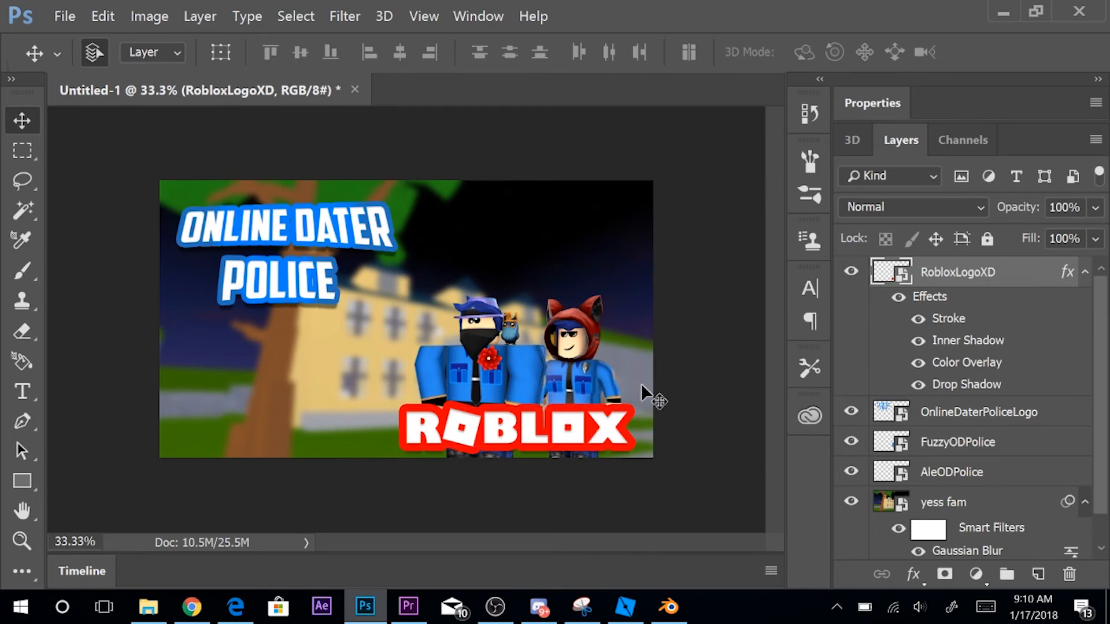
Add a thin white (ffffff) outside stroke around the FuzzyODPolice character.
{"action": "left_click", "coordinate": [957, 442]}
{"action": "right_click", "coordinate": [955, 442]}
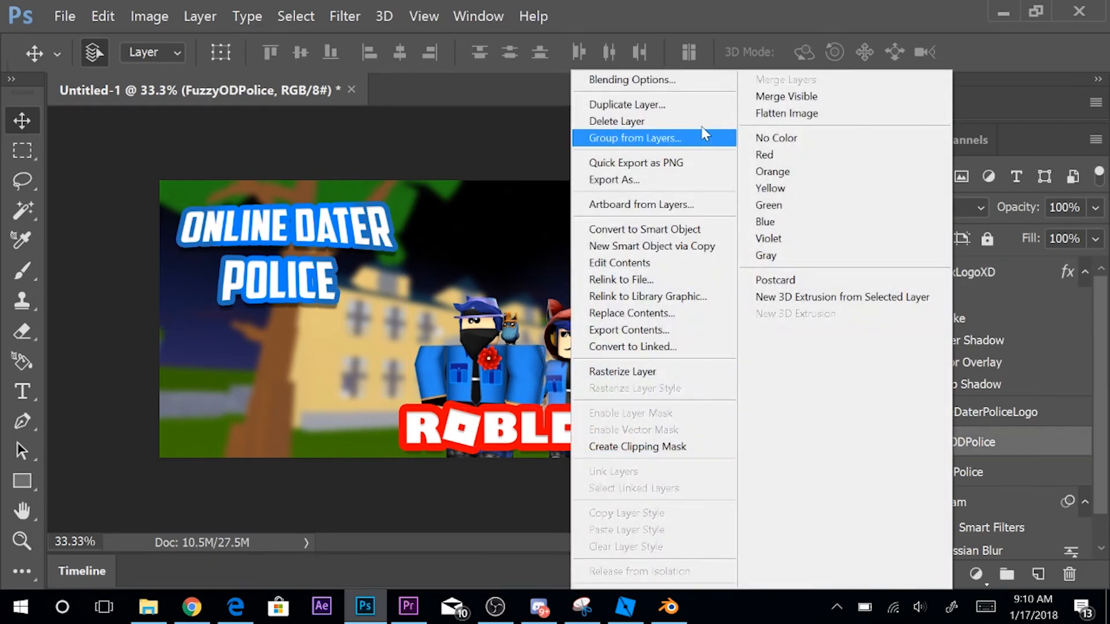
{"action": "left_click", "coordinate": [696, 84]}
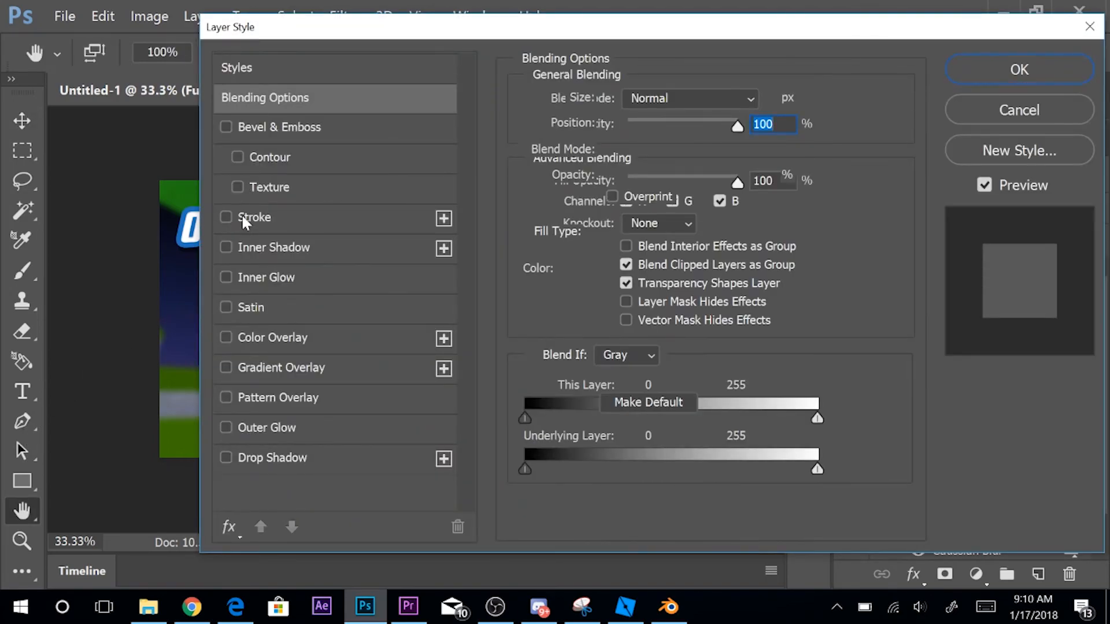
{"action": "left_click", "coordinate": [242, 218]}
{"action": "left_click", "coordinate": [559, 266]}
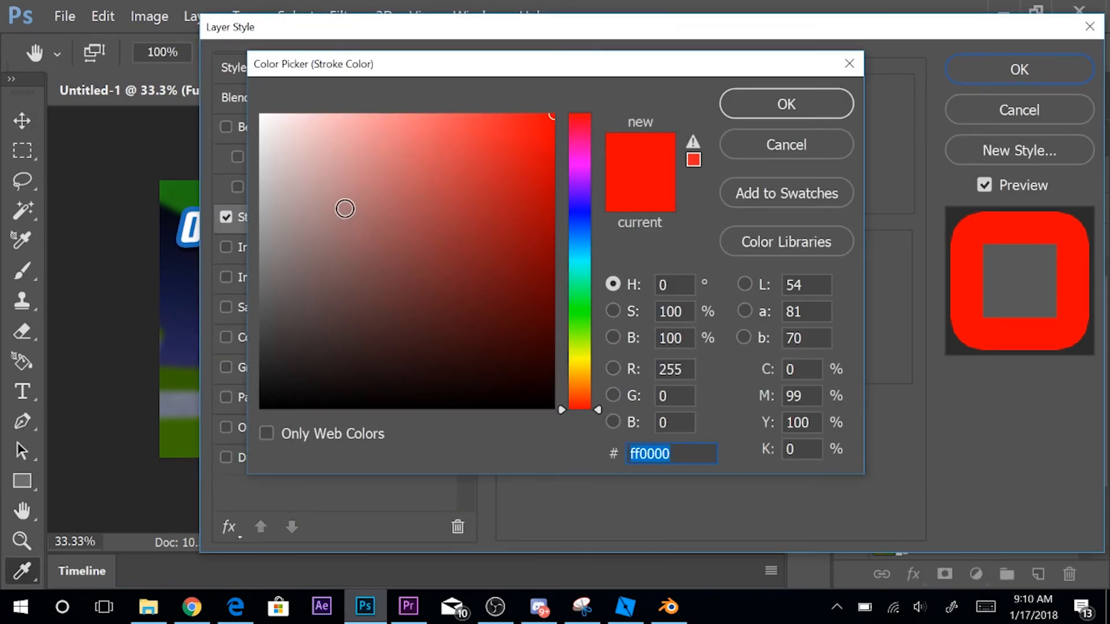
{"action": "type", "text": "ffffff"}
{"action": "left_click", "coordinate": [785, 104]}
{"action": "left_click_drag", "start_coordinate": [383, 30], "coordinate": [827, 79]}
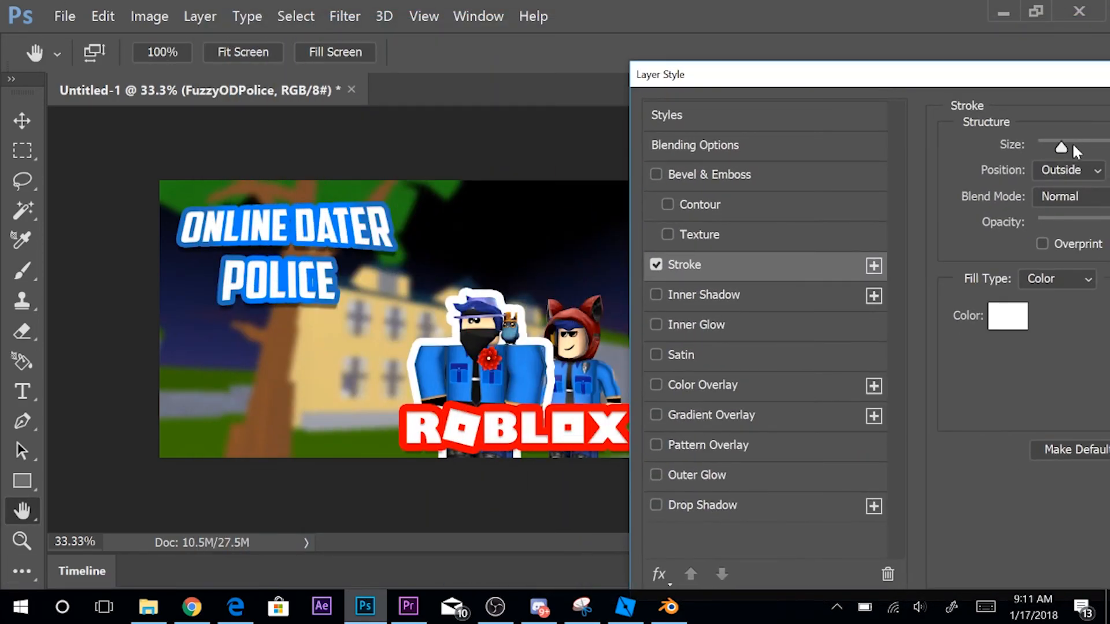
{"action": "left_click_drag", "start_coordinate": [1061, 147], "coordinate": [1049, 149]}
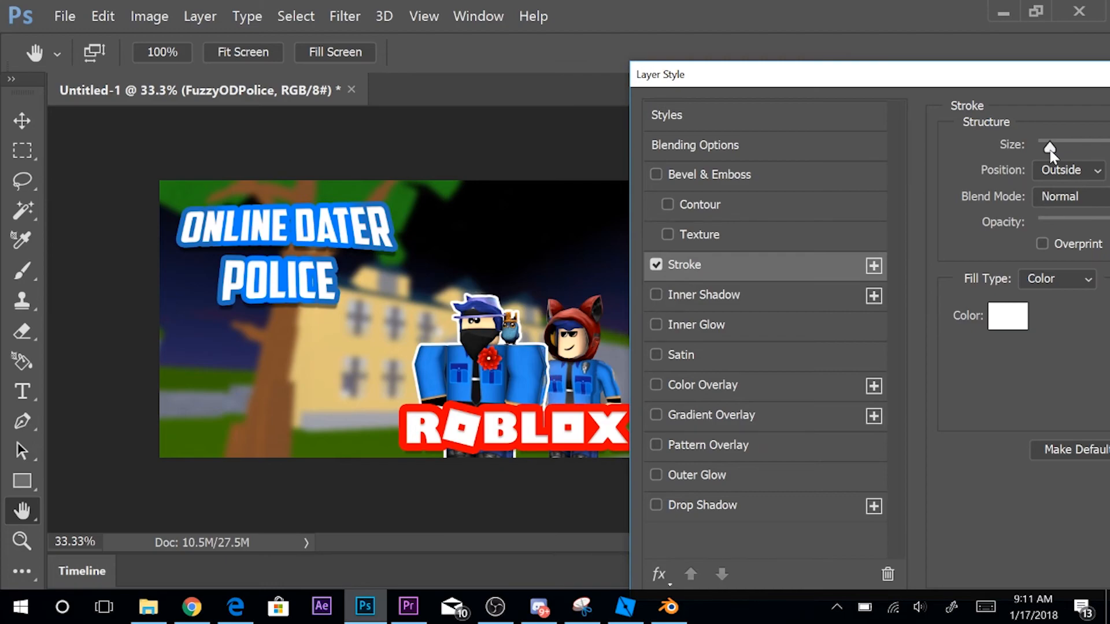